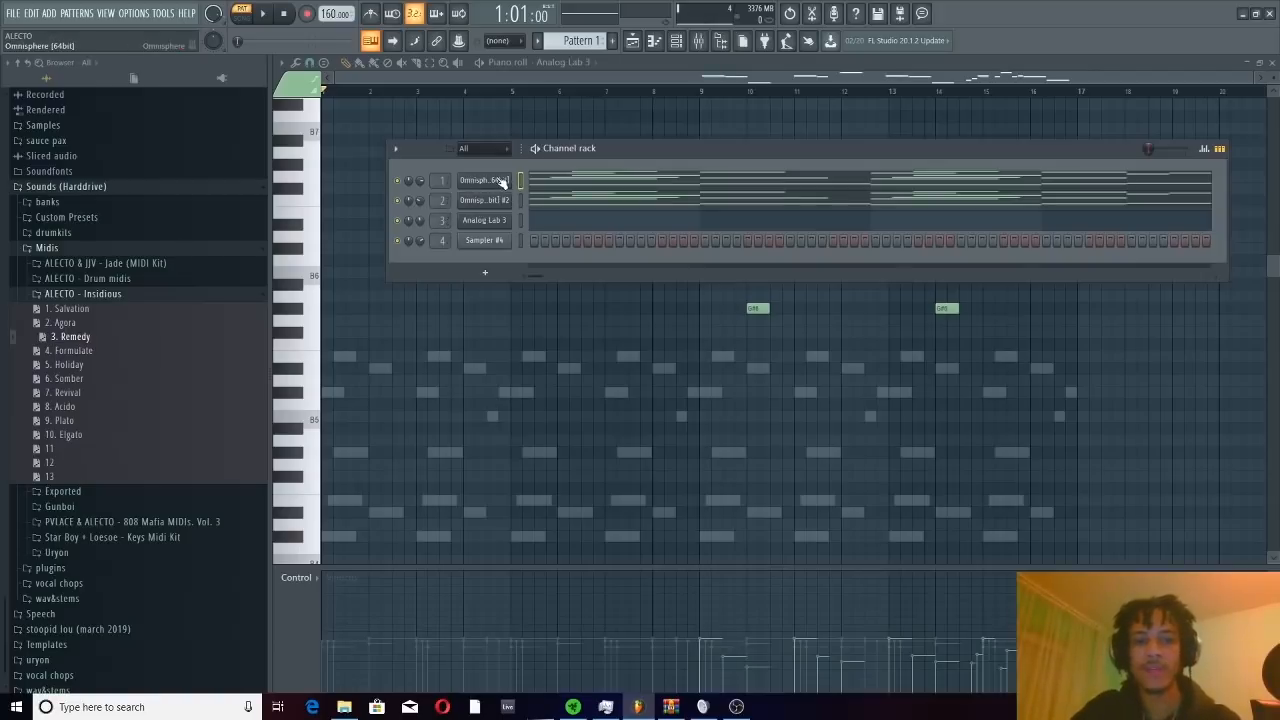
# Open the two Omnisphere channels and examine which patches they use
pyautogui.click(503, 181)
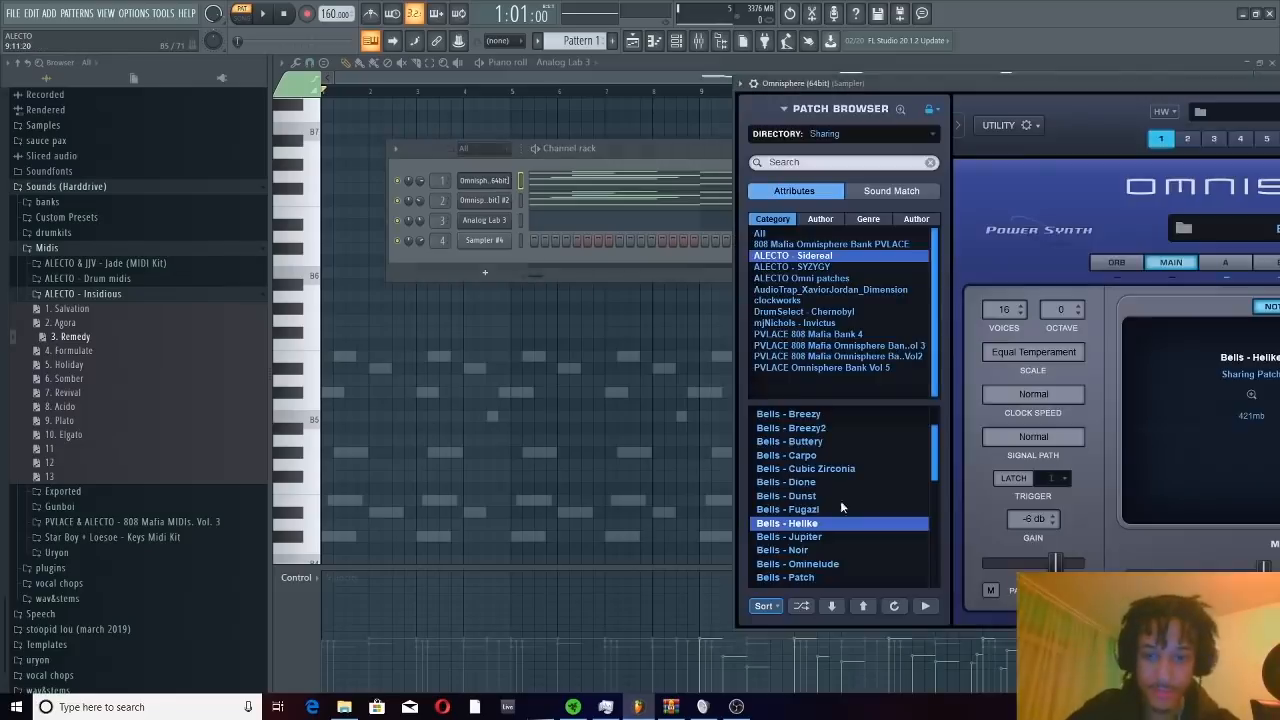
pyautogui.click(401, 262)
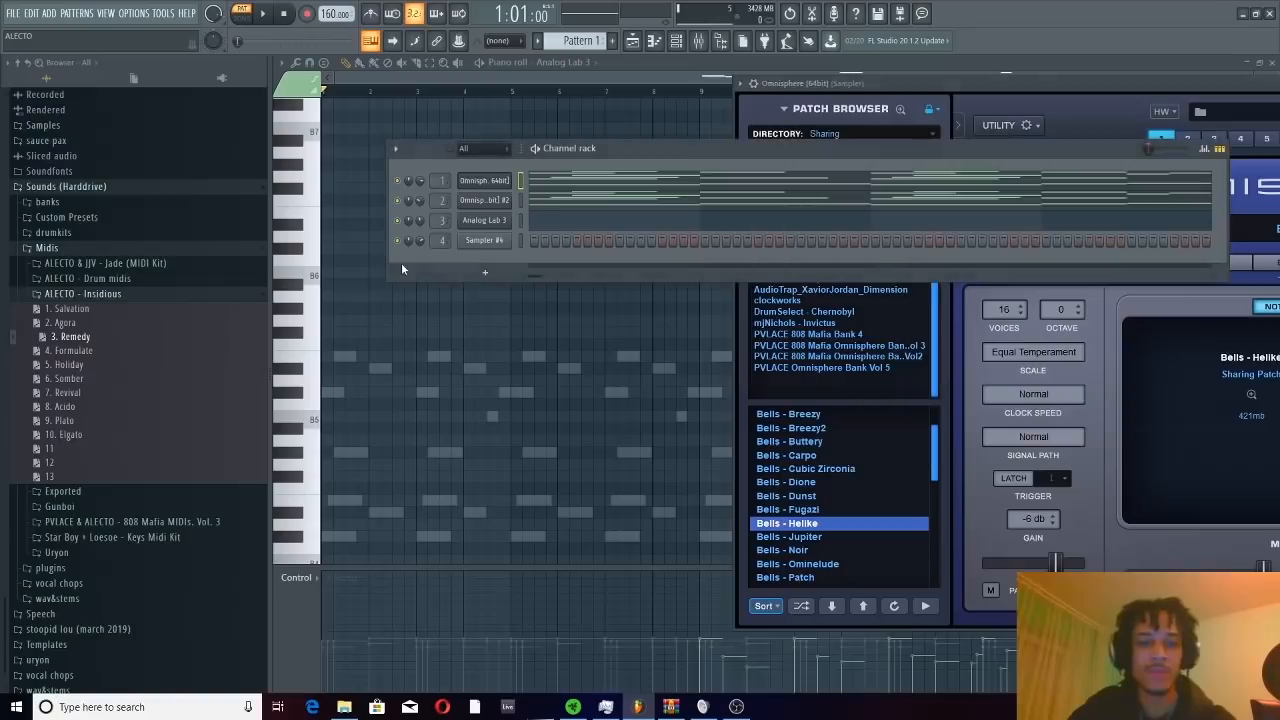
pyautogui.click(509, 202)
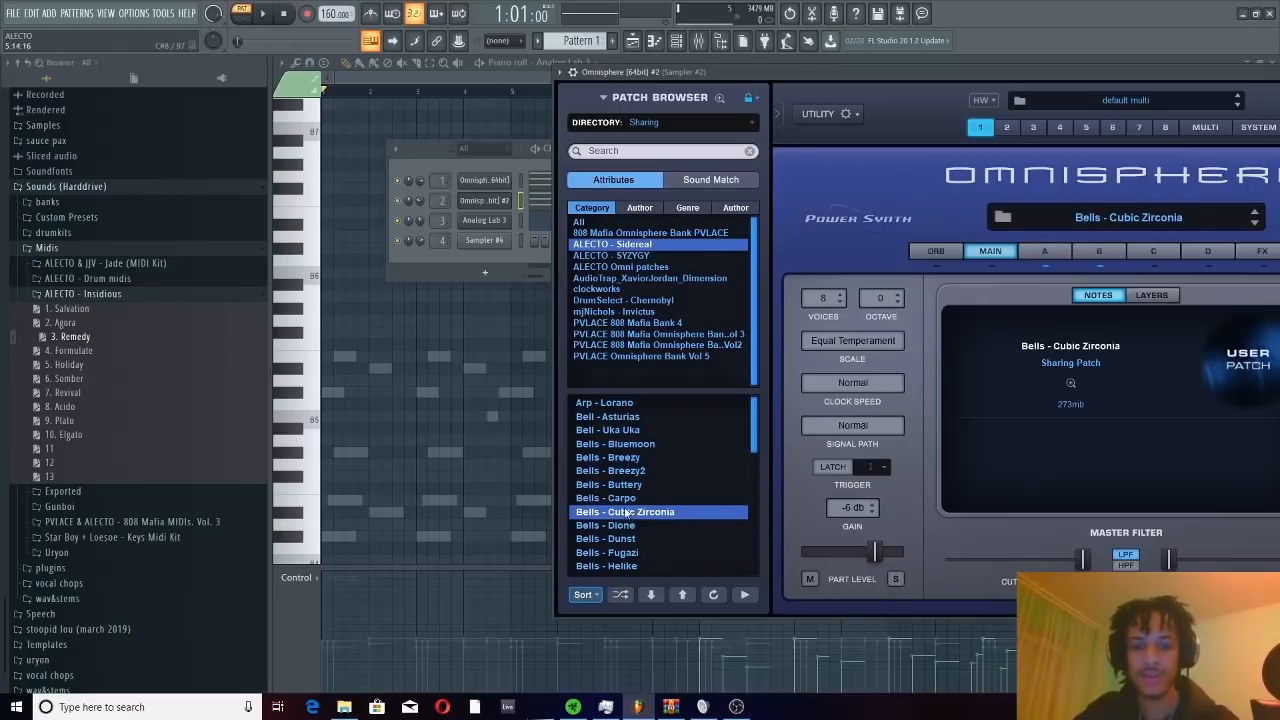
pyautogui.click(403, 266)
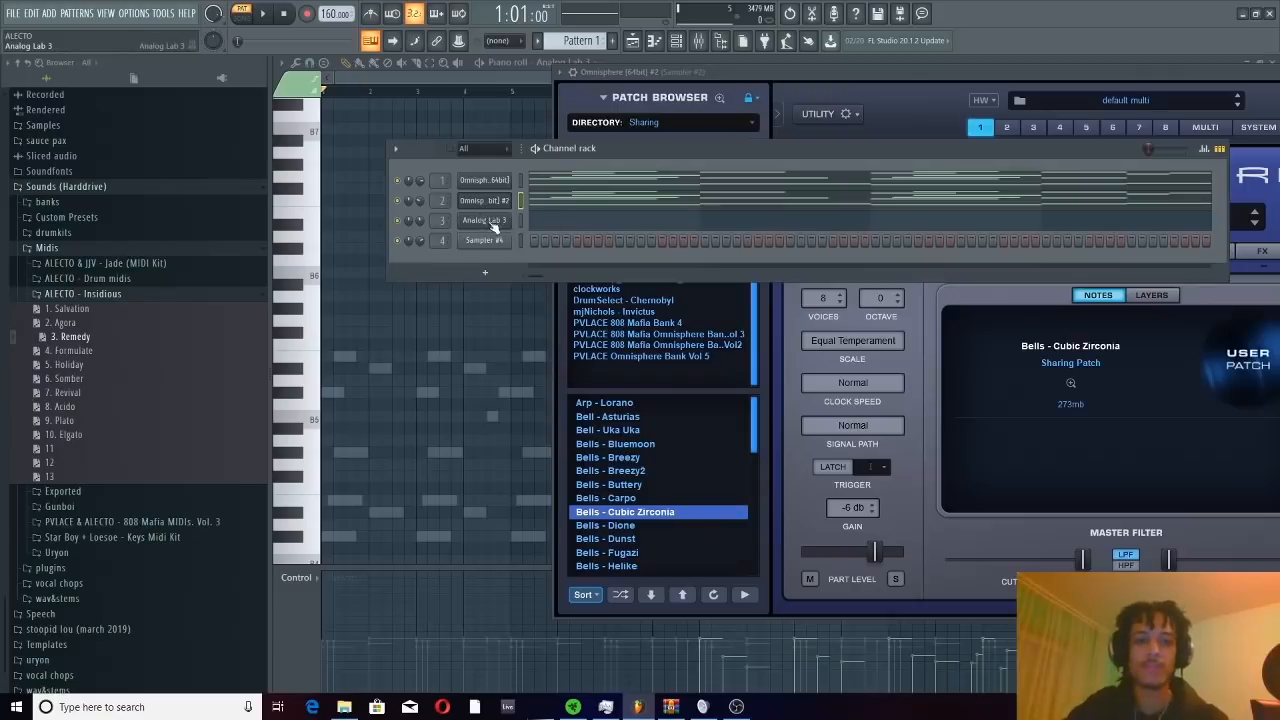
# Open the Analog Lab 3 channel's notes in the piano roll and examine the melody
pyautogui.click(545, 222)
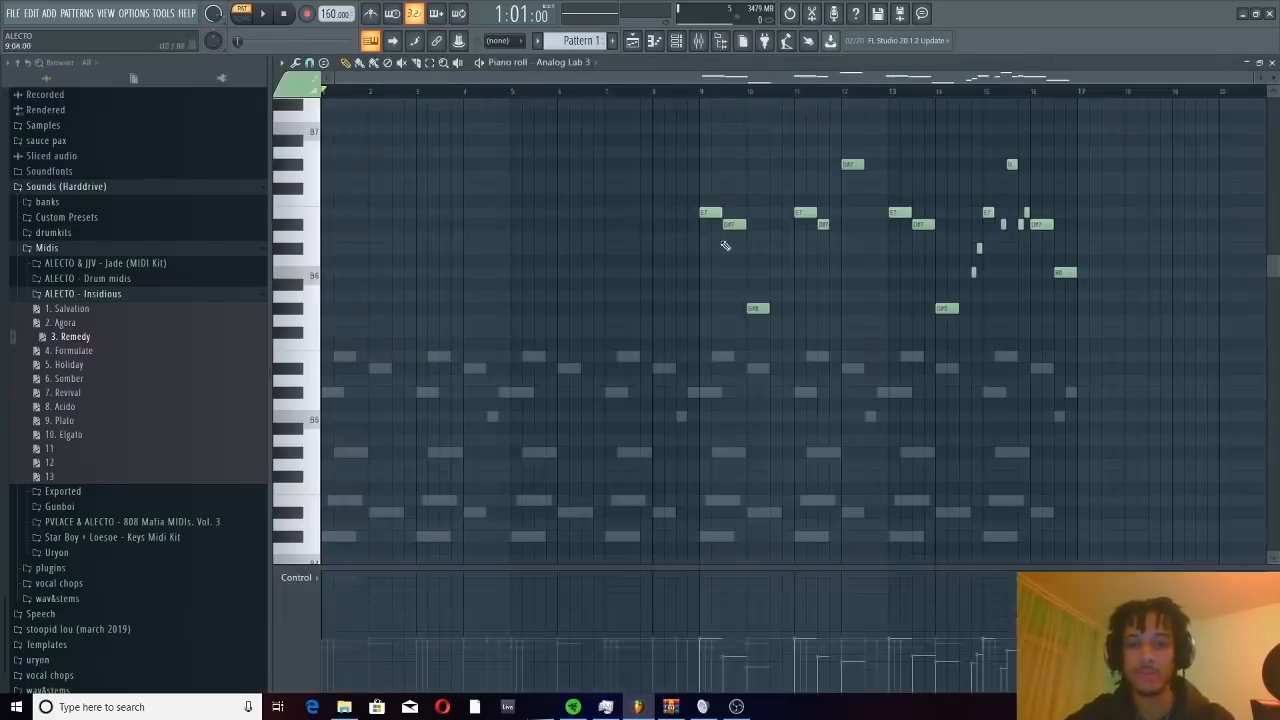
pyautogui.scroll(5, 714, 329)
pyautogui.scroll(-4, 749, 286)
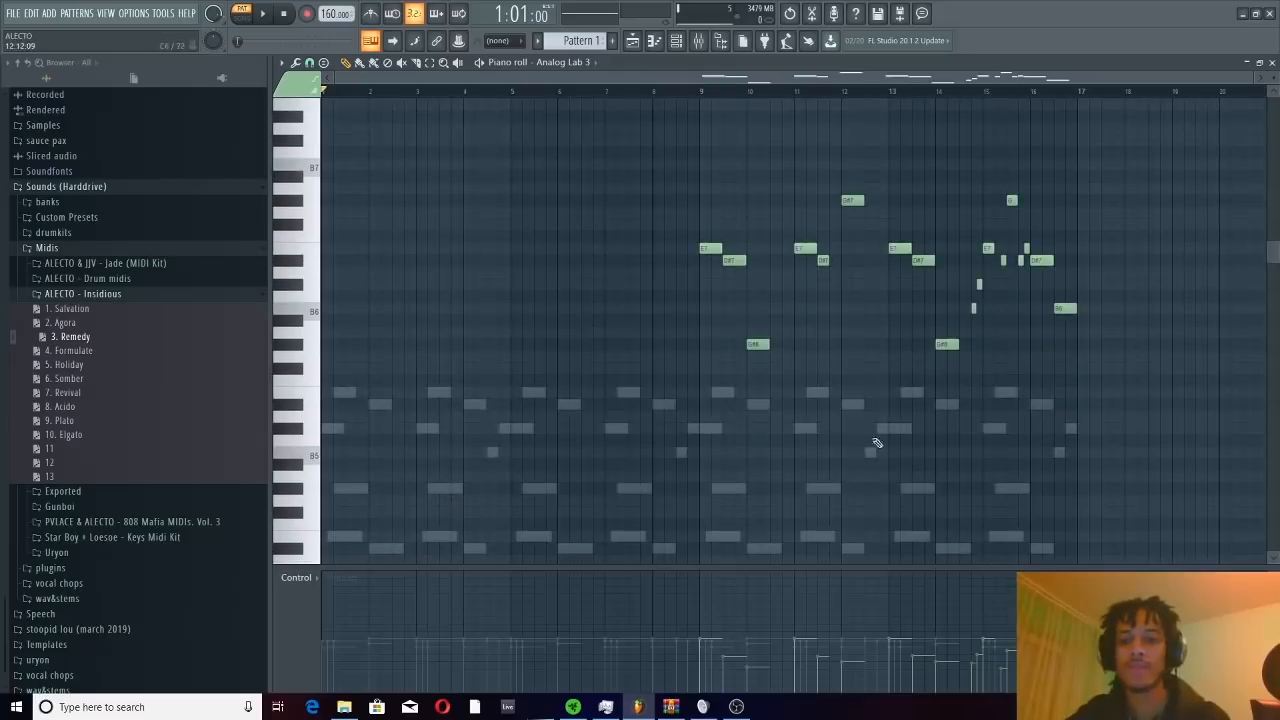
# Switch on Drive in the Scheps 73 preamp on the bell mixer track and close the plugin
pyautogui.click(677, 40)
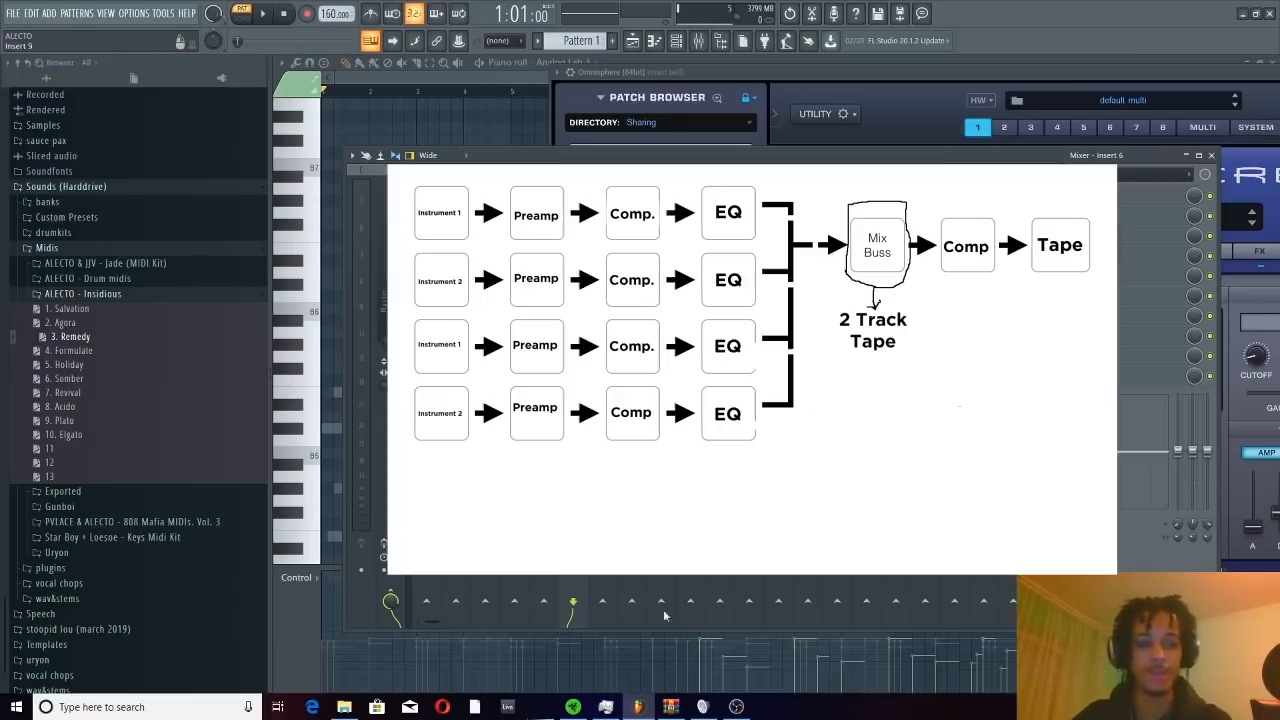
pyautogui.click(423, 255)
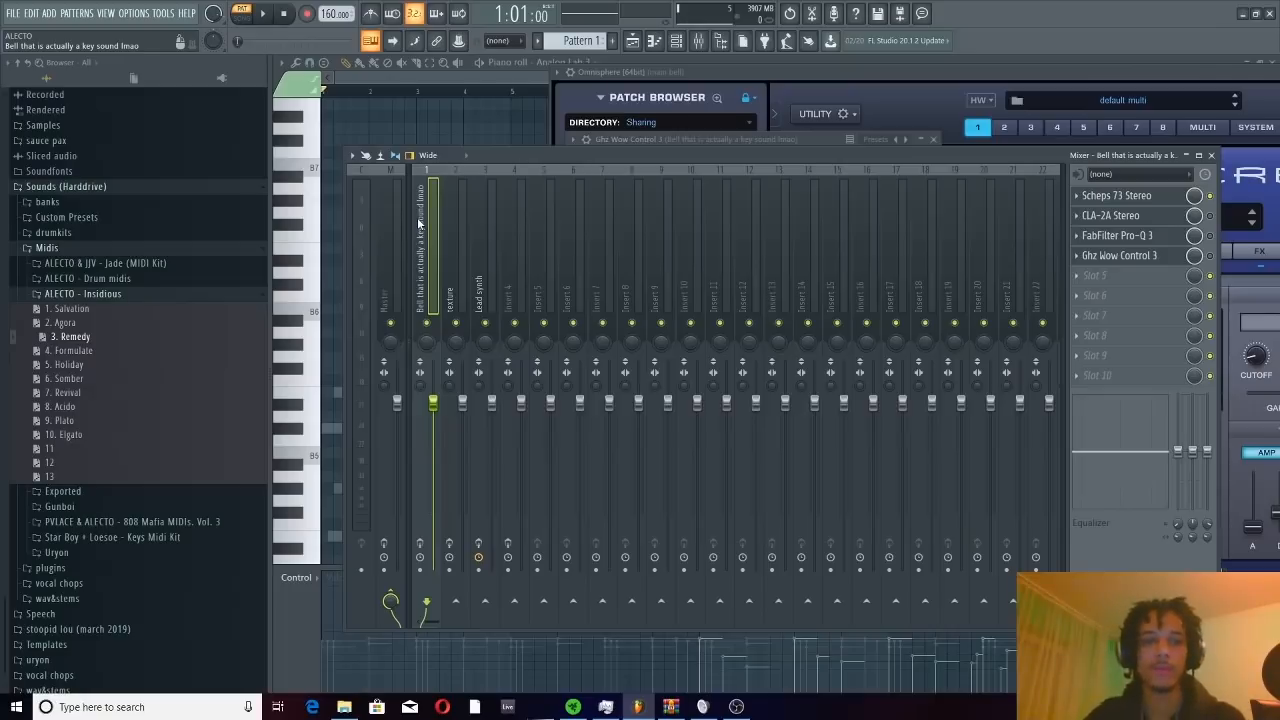
pyautogui.click(1146, 204)
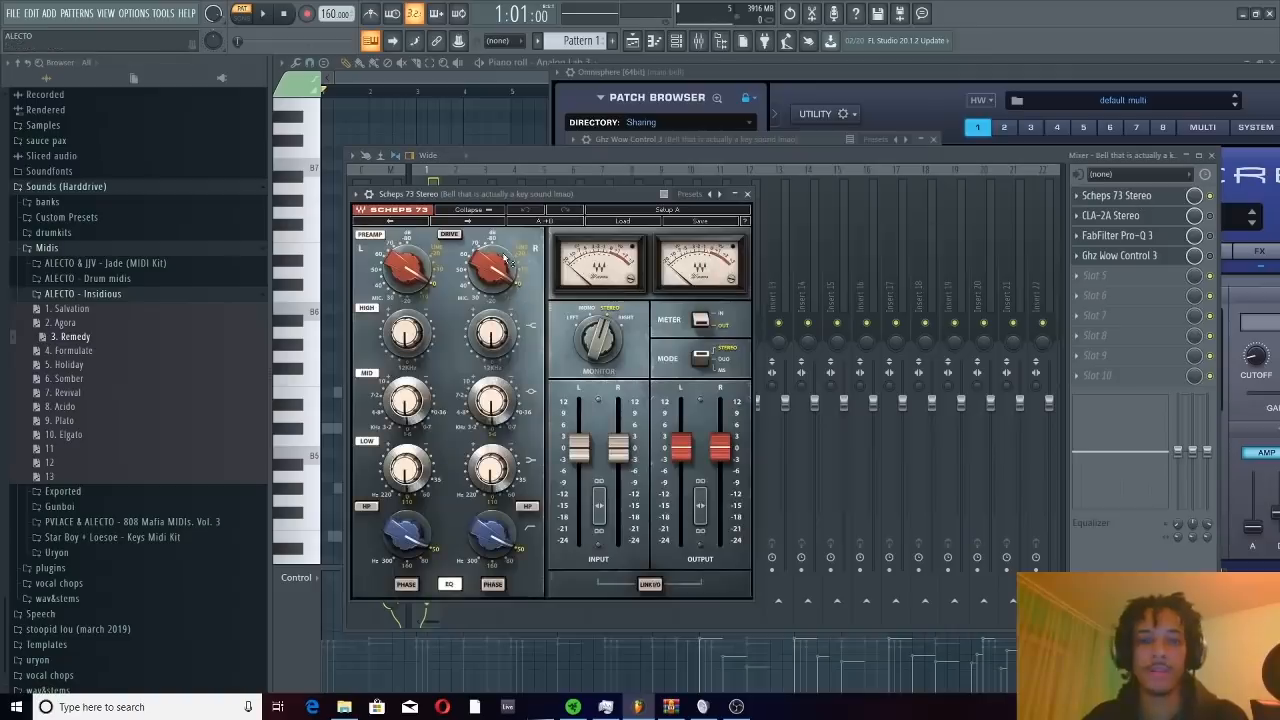
pyautogui.click(453, 236)
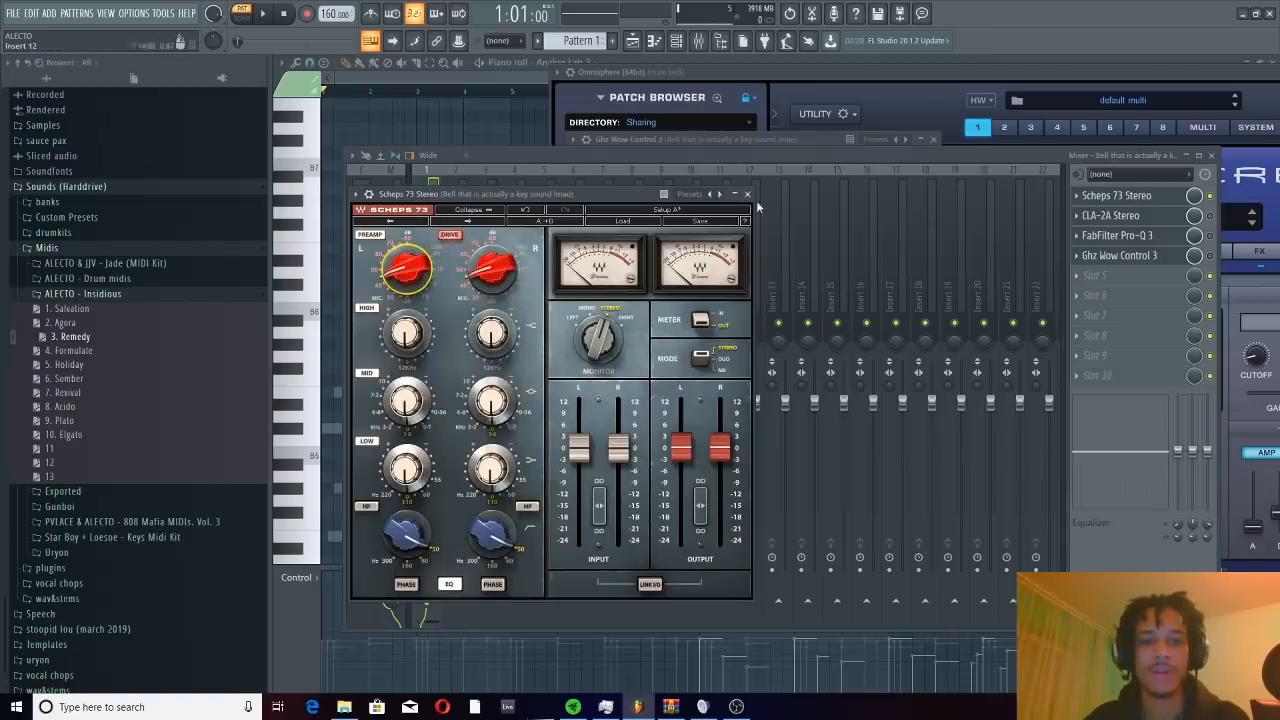
pyautogui.click(747, 194)
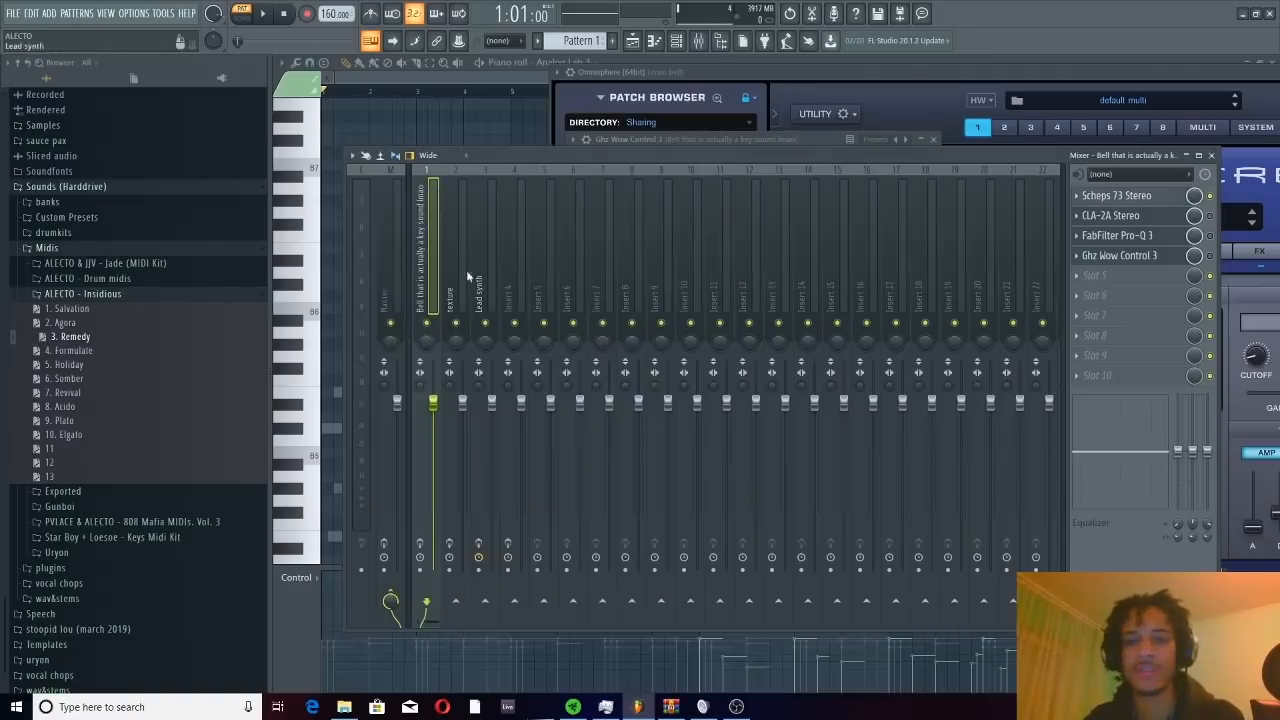
# Look through the bell track's CLA-2A compressor and the Master track's Virtual Tape Machines and PuigChild 670 effects
pyautogui.click(1122, 260)
pyautogui.click(1120, 255)
pyautogui.click(1110, 215)
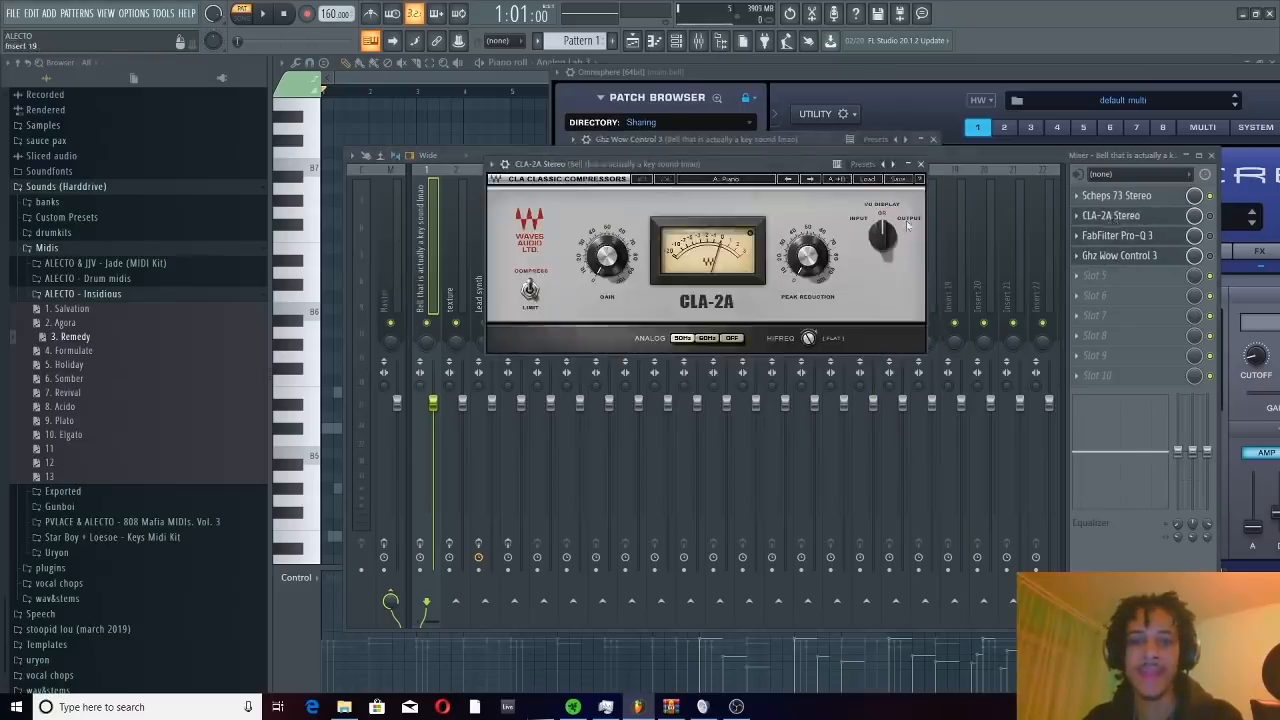
pyautogui.click(384, 245)
pyautogui.click(1140, 215)
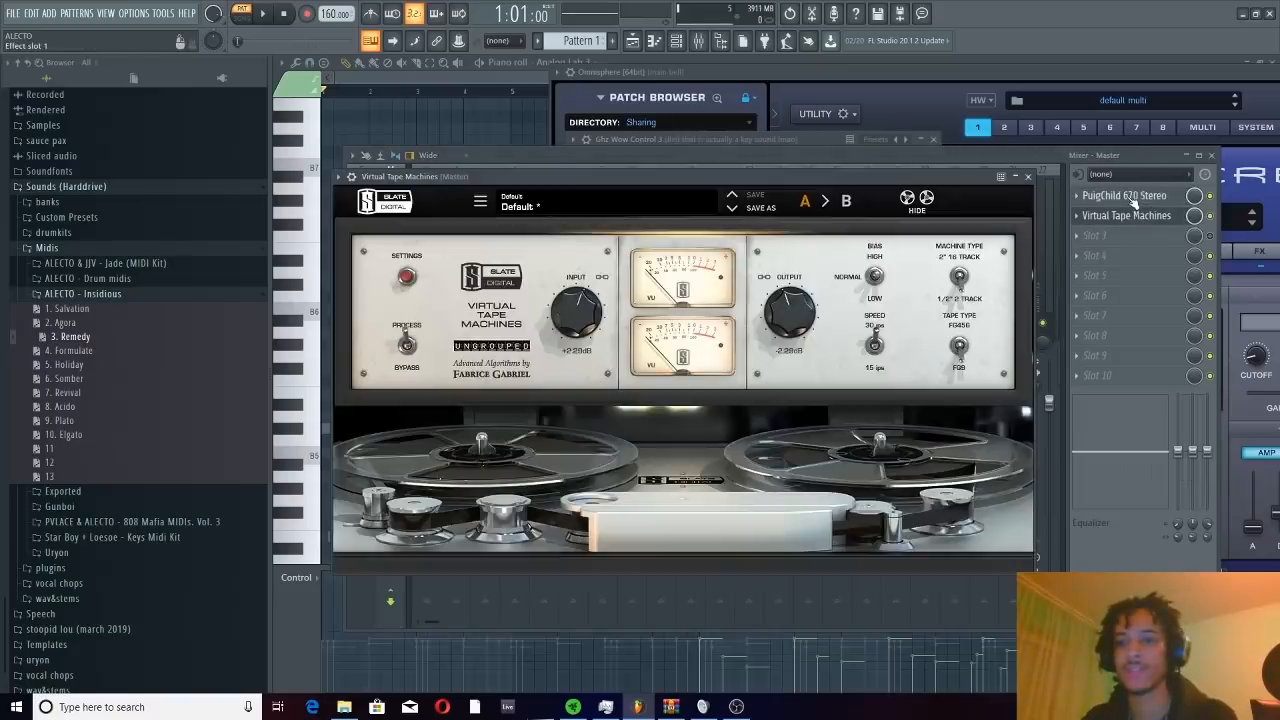
pyautogui.click(1132, 200)
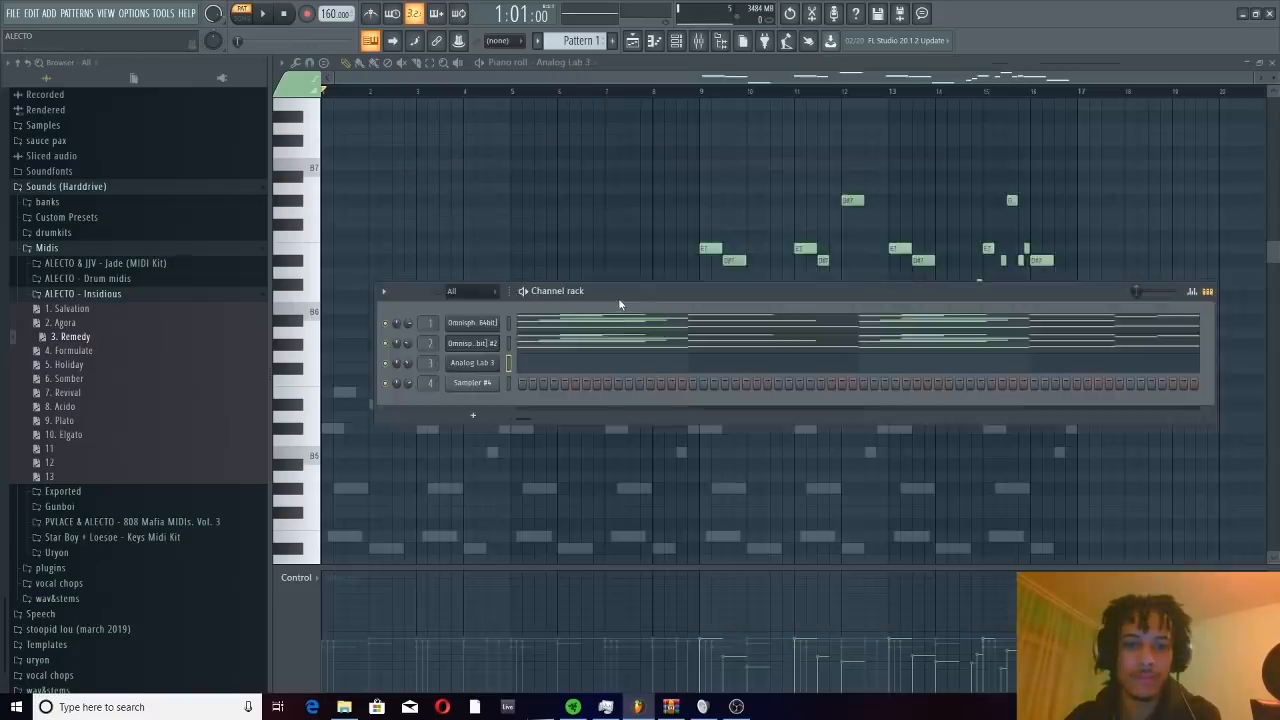
# Play the pattern without effects, unsolo the Sampler #2 mixer track, and stop playback
pyautogui.moveTo(617, 296); pyautogui.dragTo(592, 182)
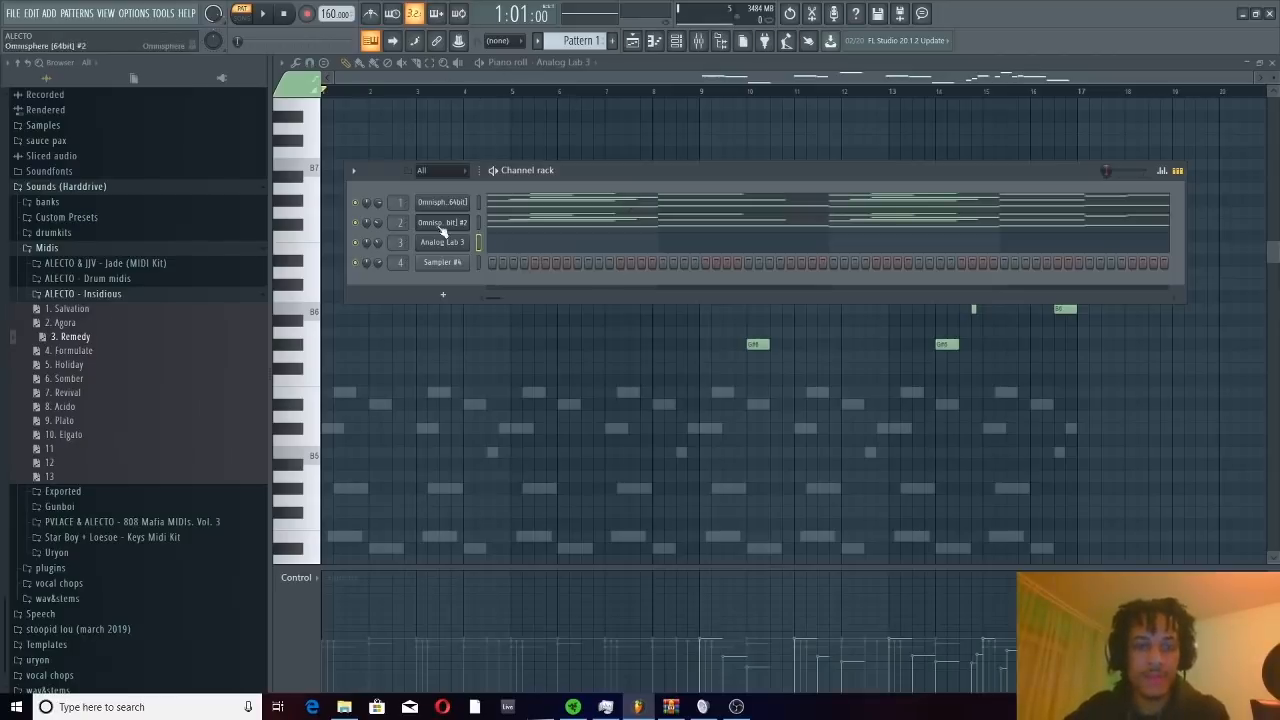
pyautogui.click(263, 14)
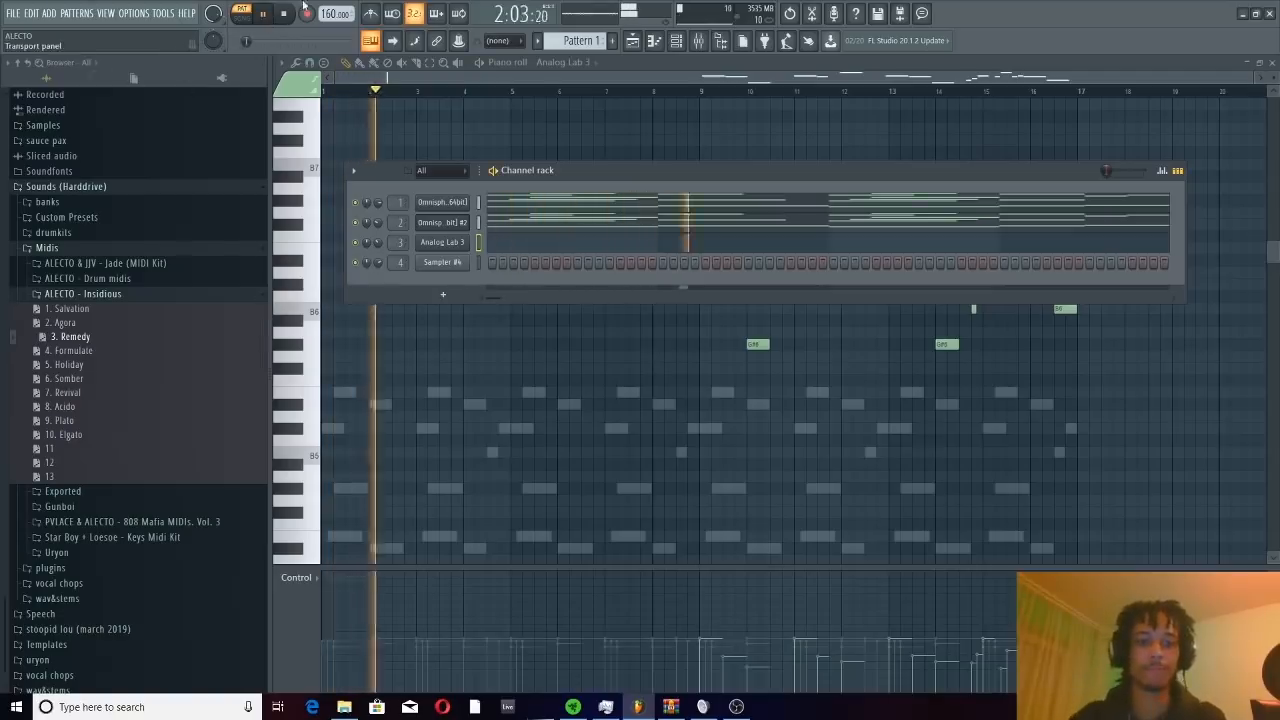
pyautogui.click(698, 40)
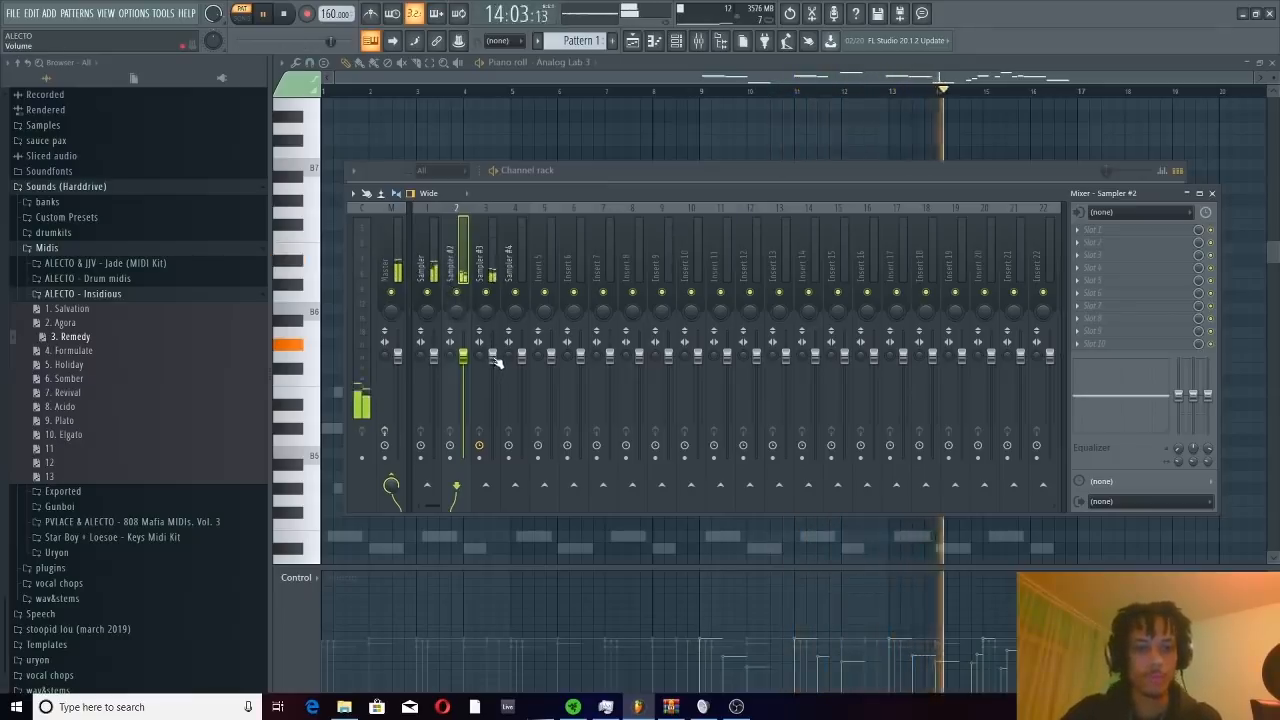
pyautogui.rightClick(458, 293)
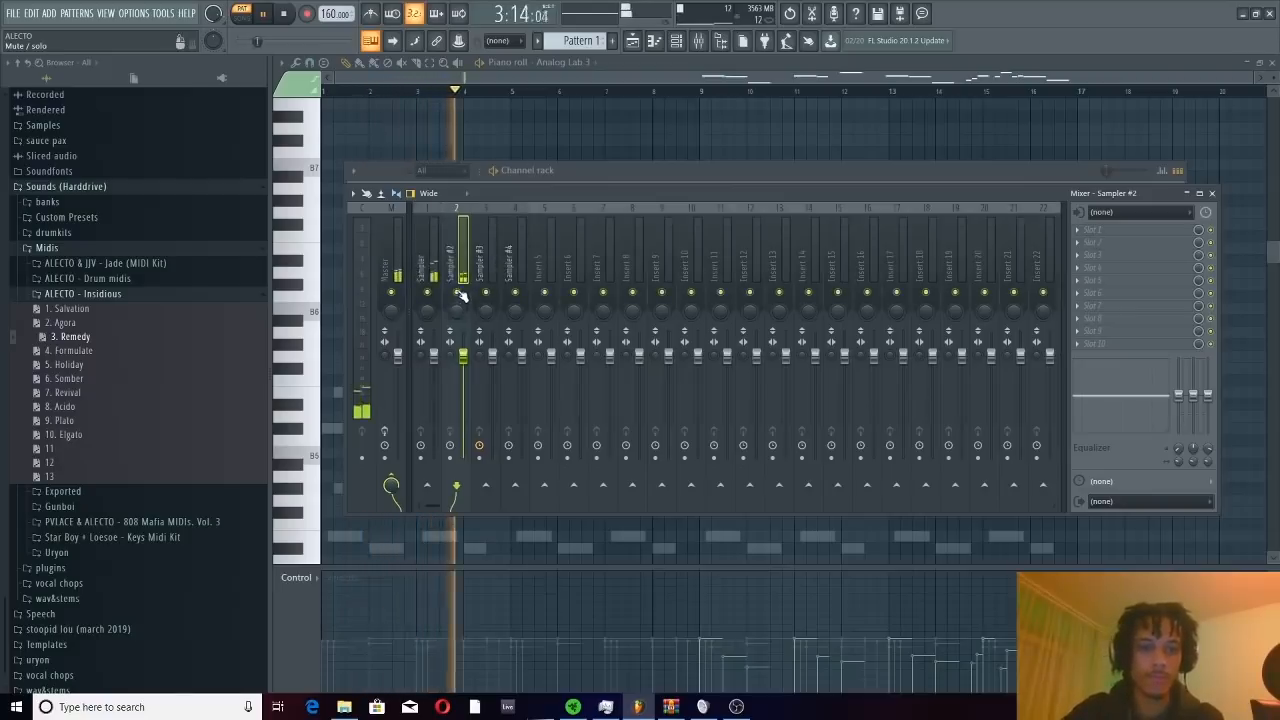
pyautogui.click(571, 176)
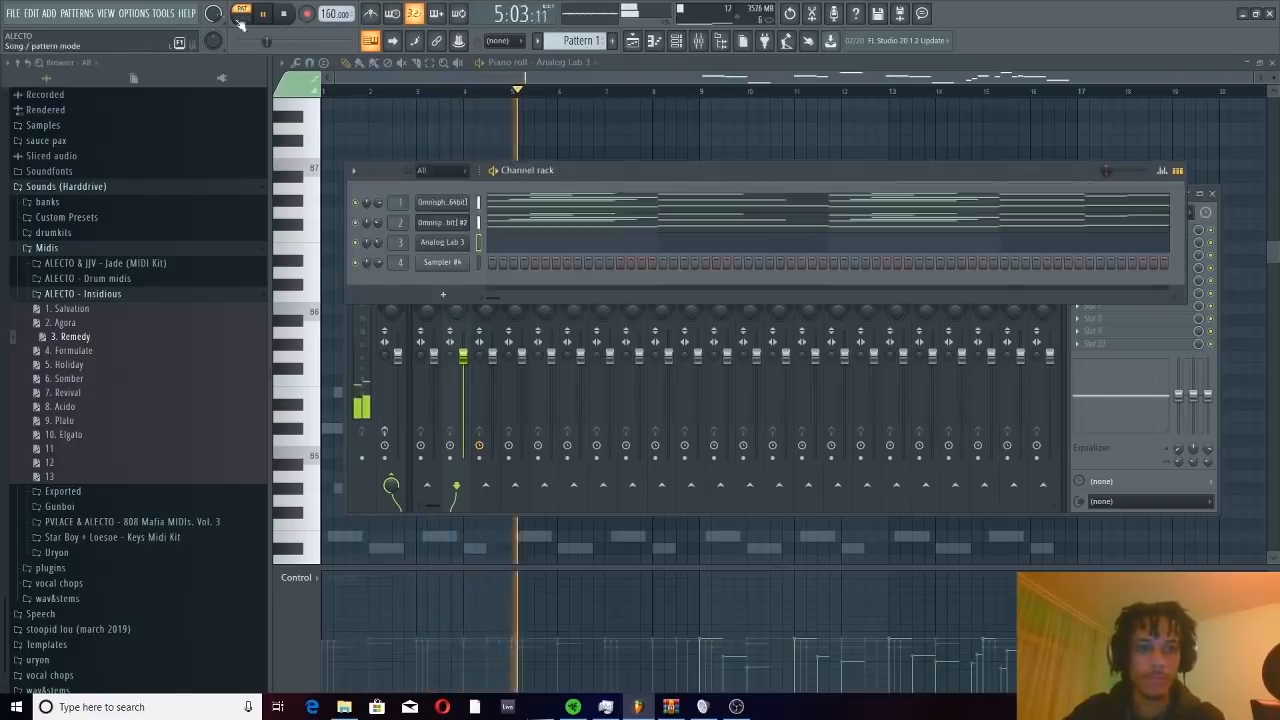
pyautogui.click(289, 13)
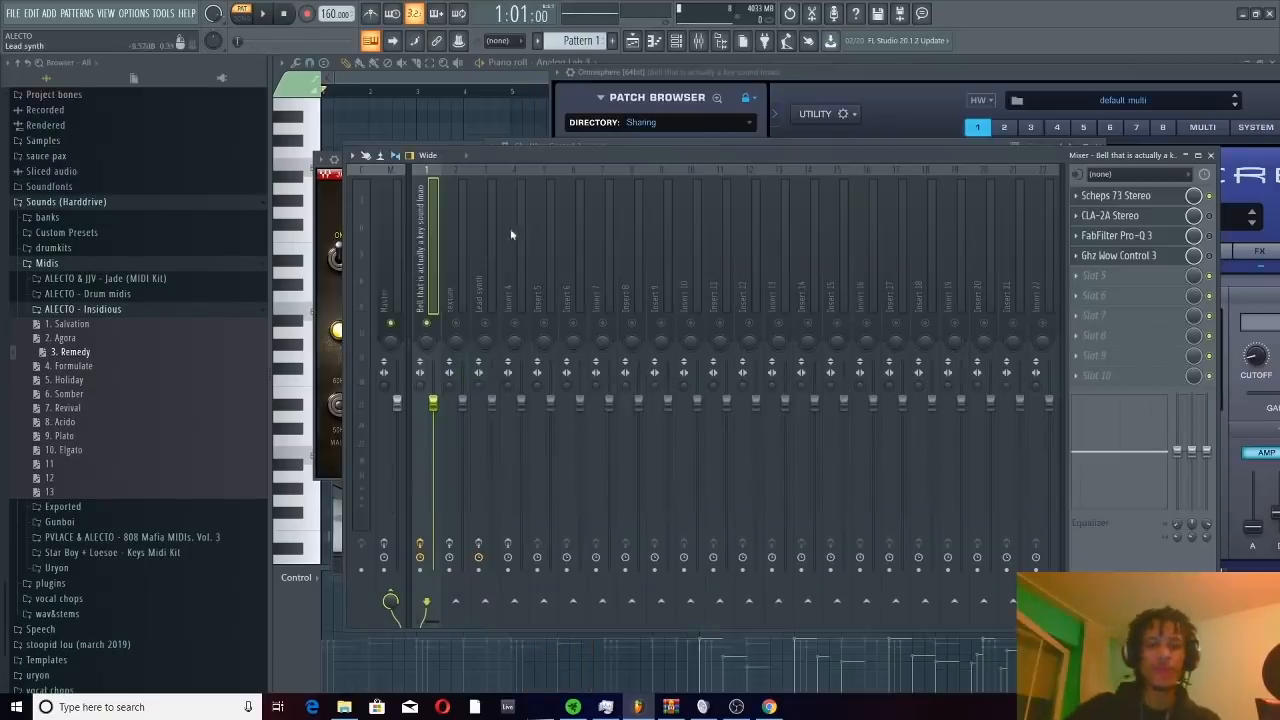
# In the bell track's Scheps 73, set the M channel's mid gain to 1.5 dB, adjust its low gain, and audition the pattern
pyautogui.click(1126, 196)
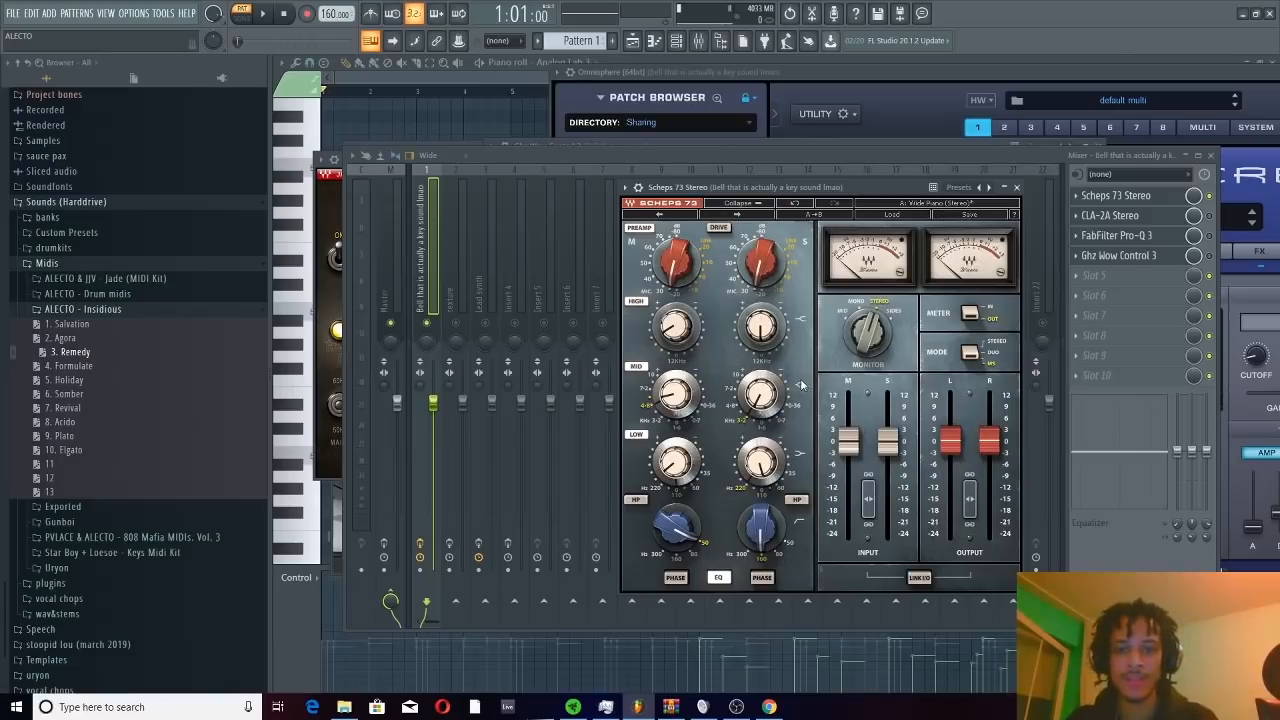
pyautogui.click(970, 356)
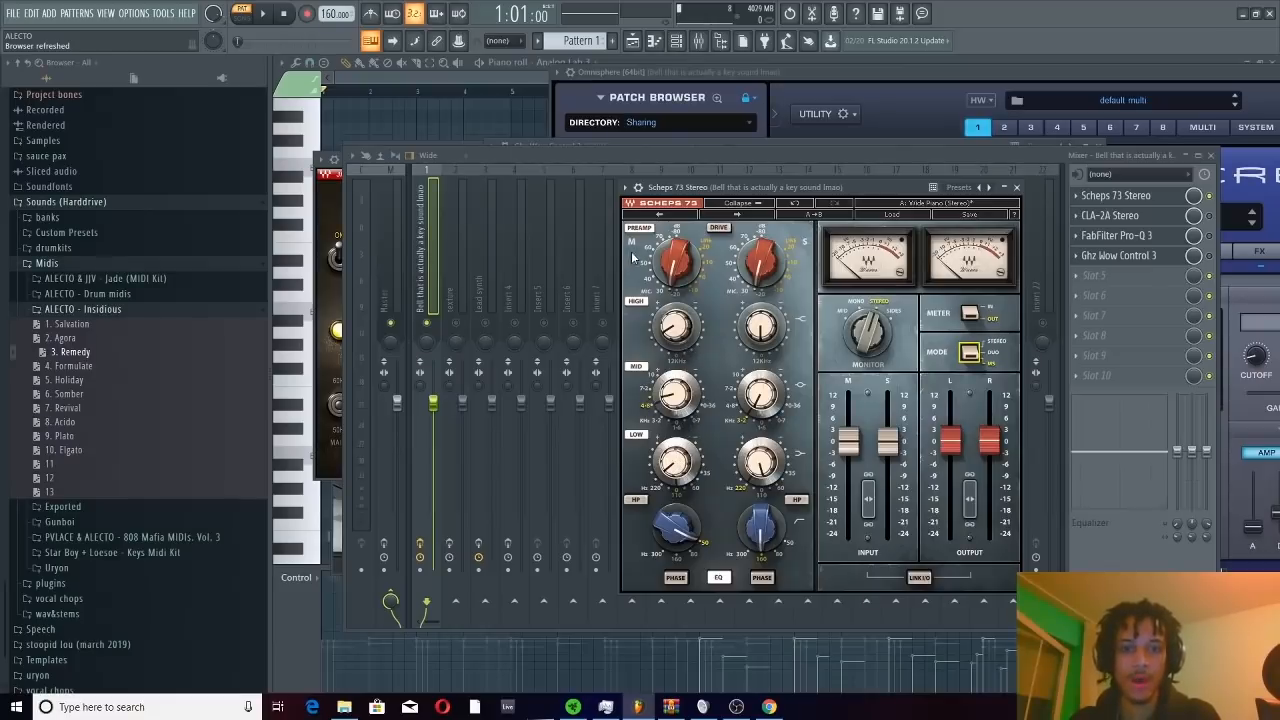
pyautogui.click(677, 395)
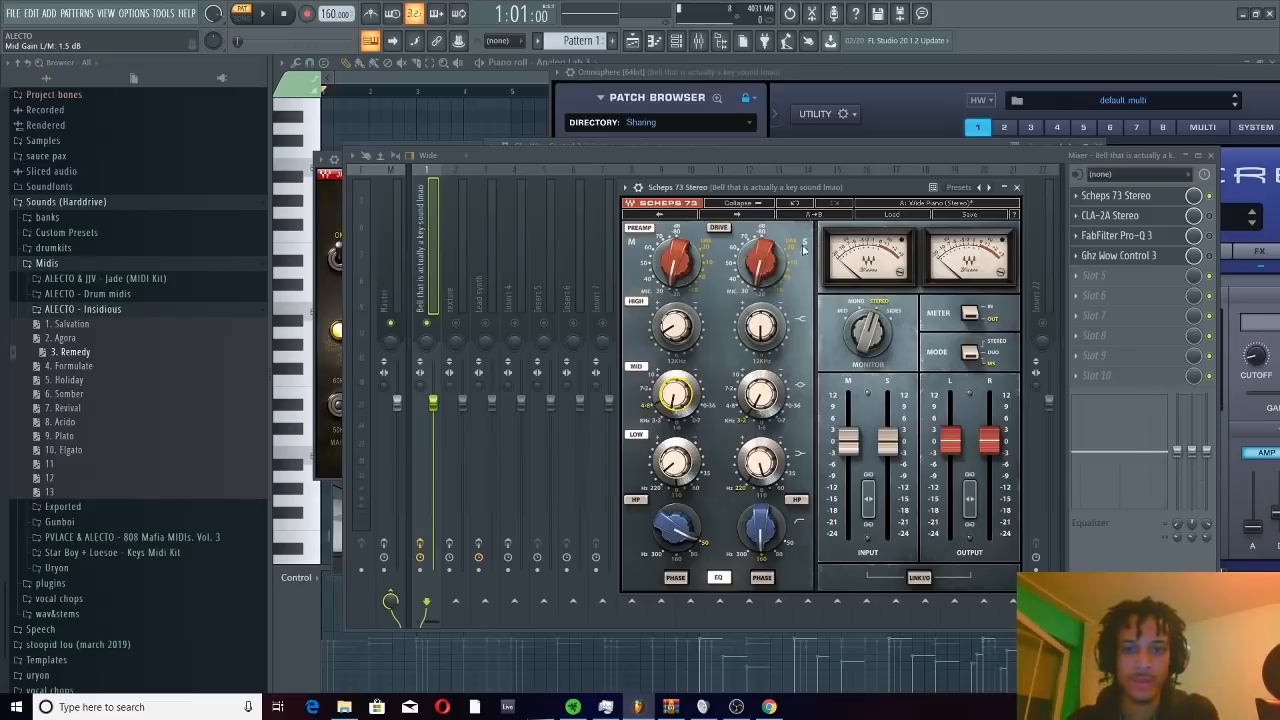
pyautogui.click(686, 474)
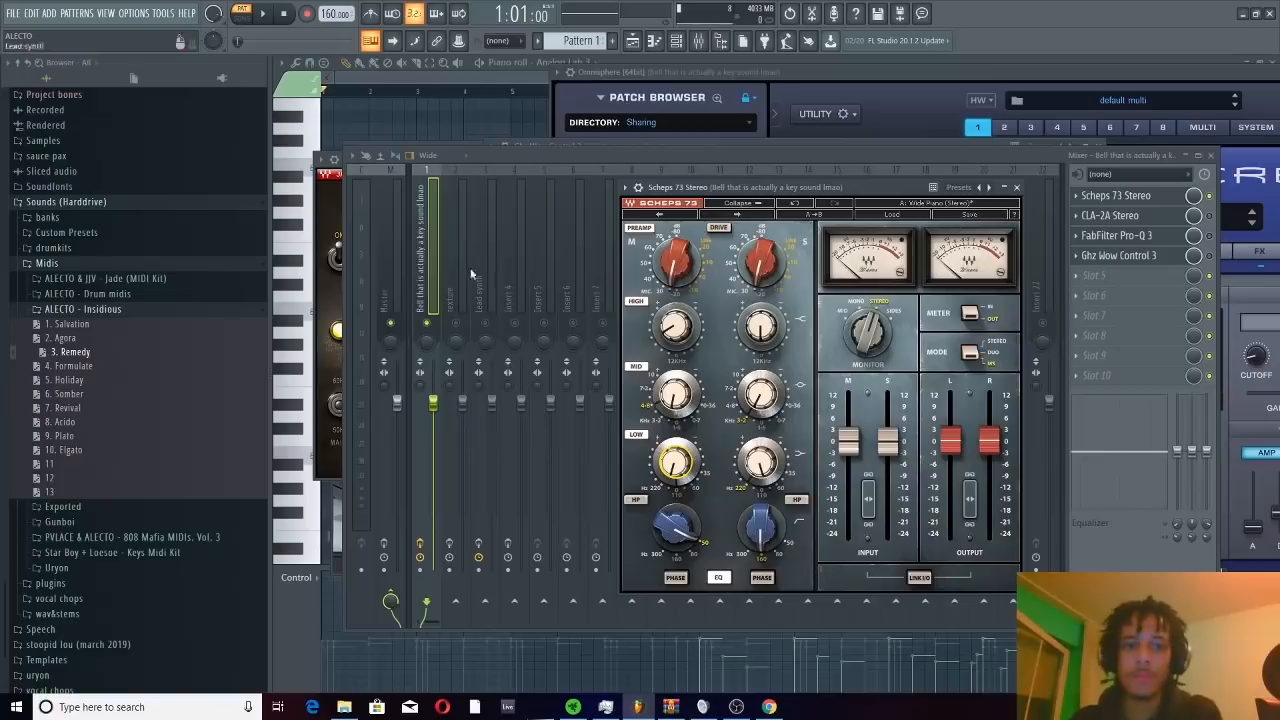
pyautogui.click(416, 276)
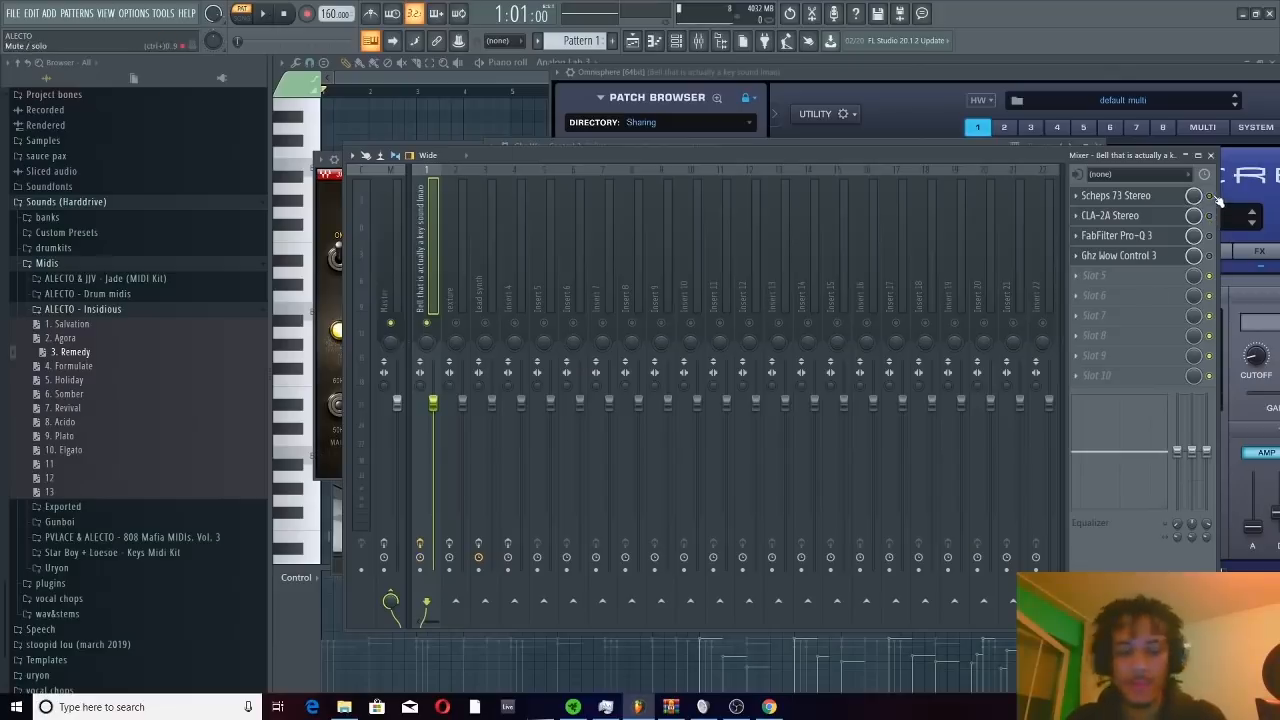
pyautogui.press('space')
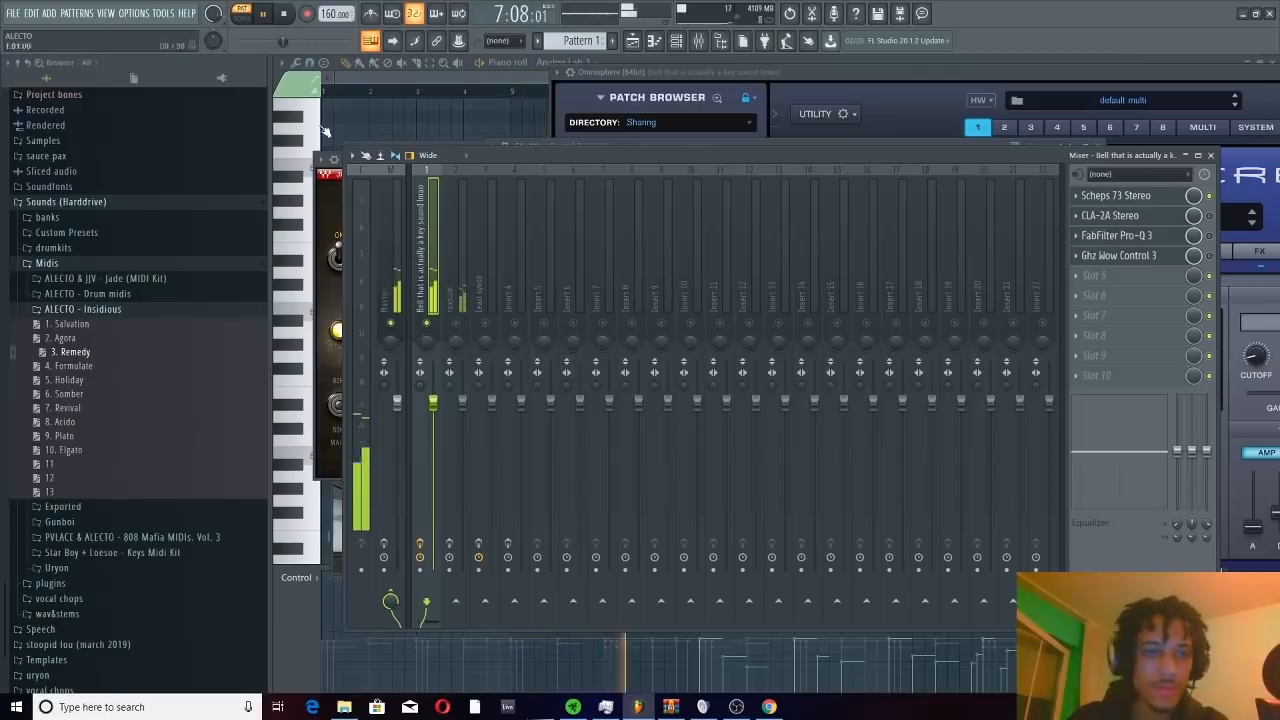
pyautogui.click(286, 17)
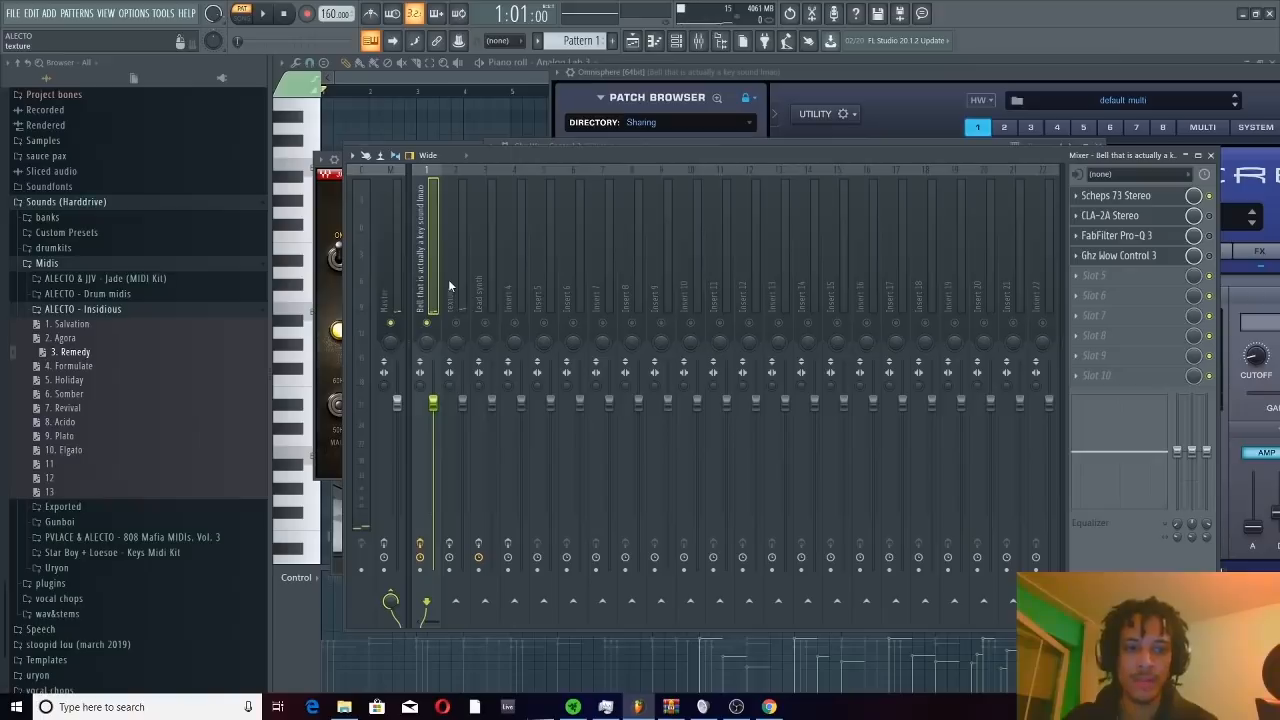
# Set Peak Reduction to about 61.88 in the bell track's CLA-2A while the pattern plays, and stop playback
pyautogui.click(1110, 216)
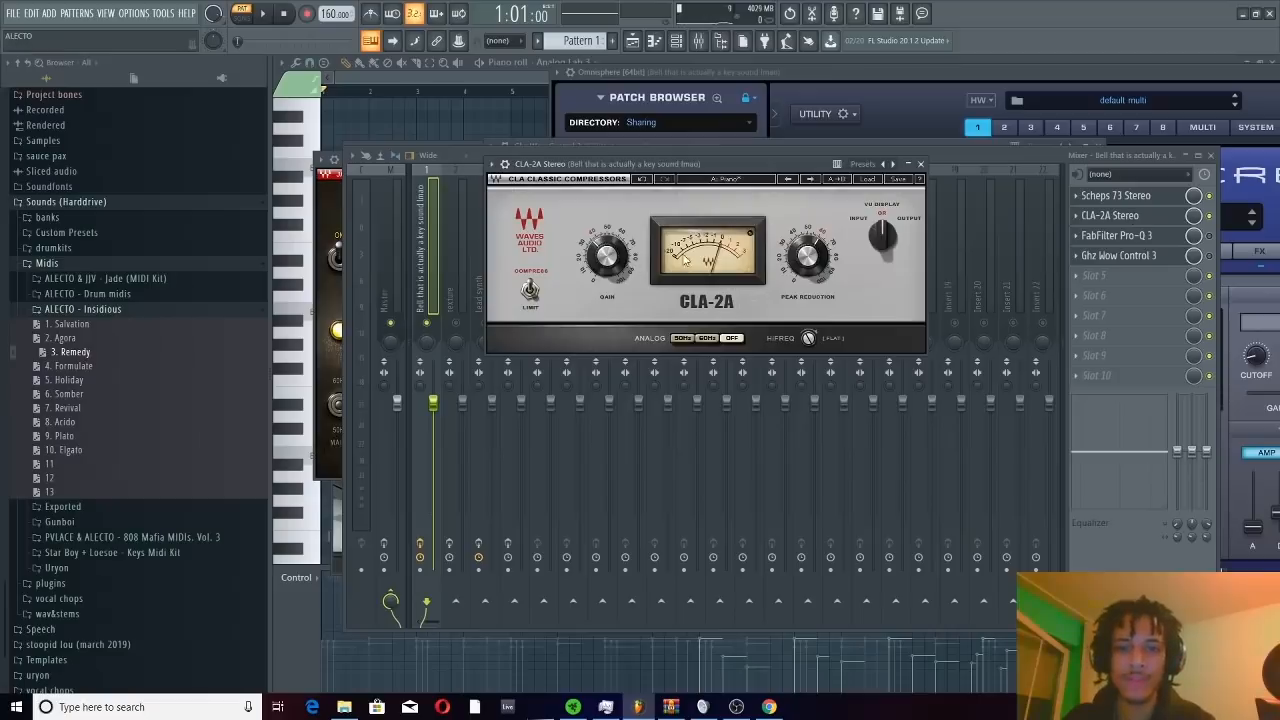
pyautogui.press('space')
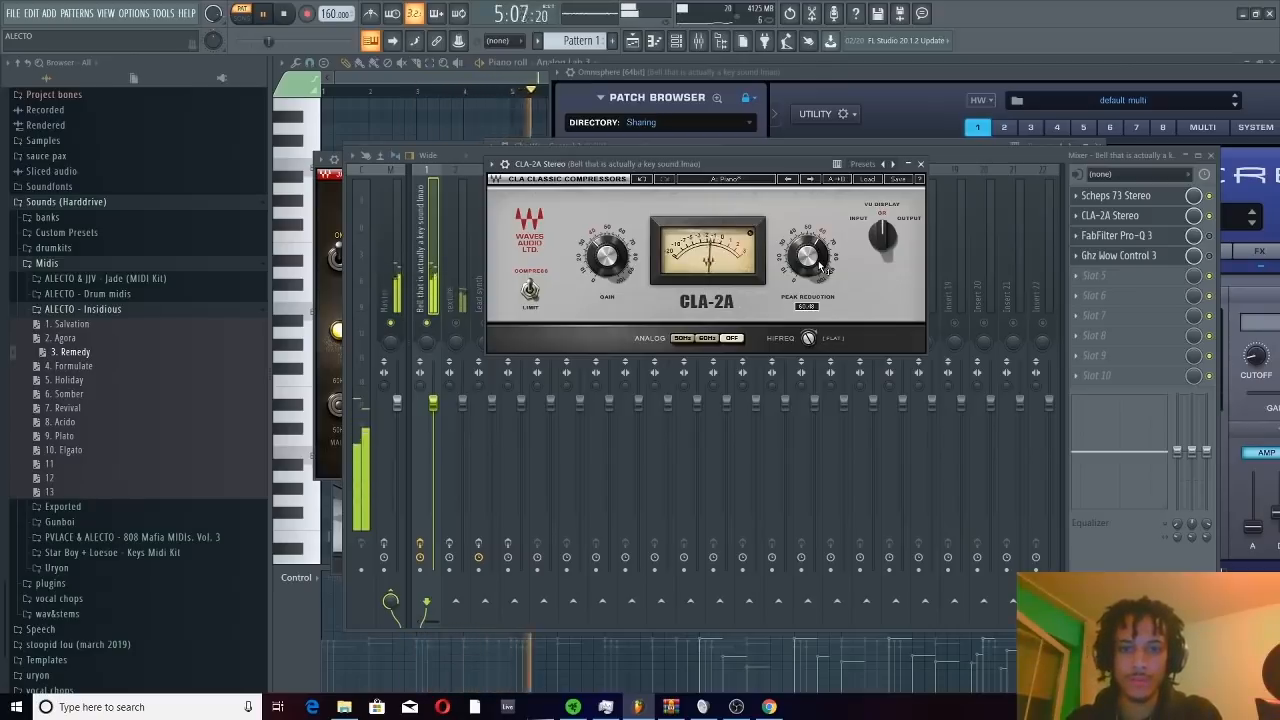
pyautogui.moveTo(822, 265); pyautogui.dragTo(822, 262)
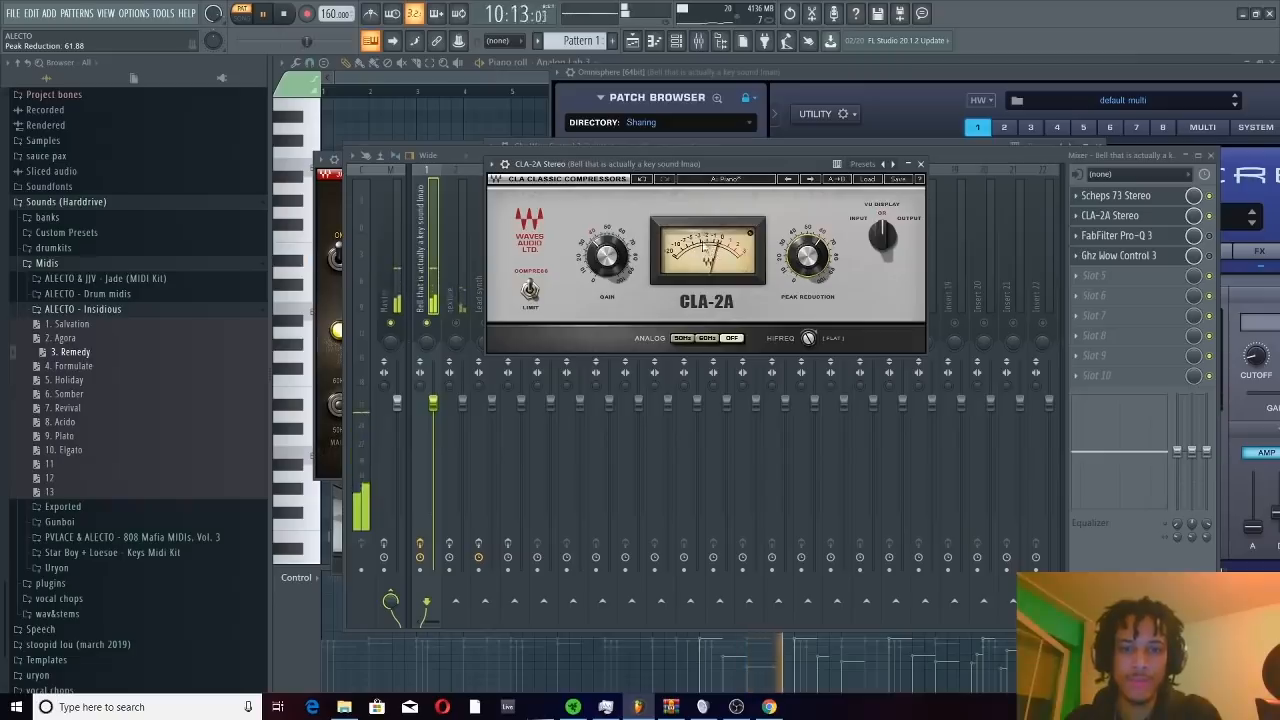
pyautogui.press('space')
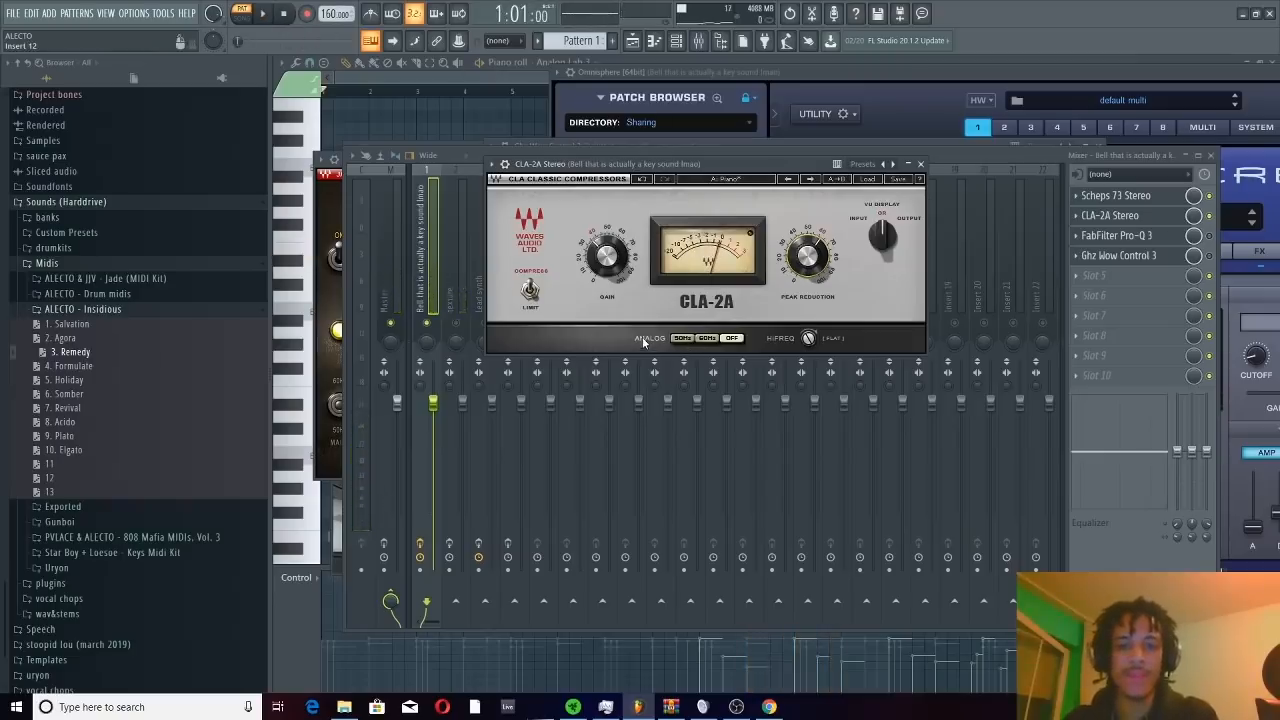
# Try the CLA-2A's Analog option at 50Hz and at 60Hz, and close the compressor
pyautogui.click(684, 340)
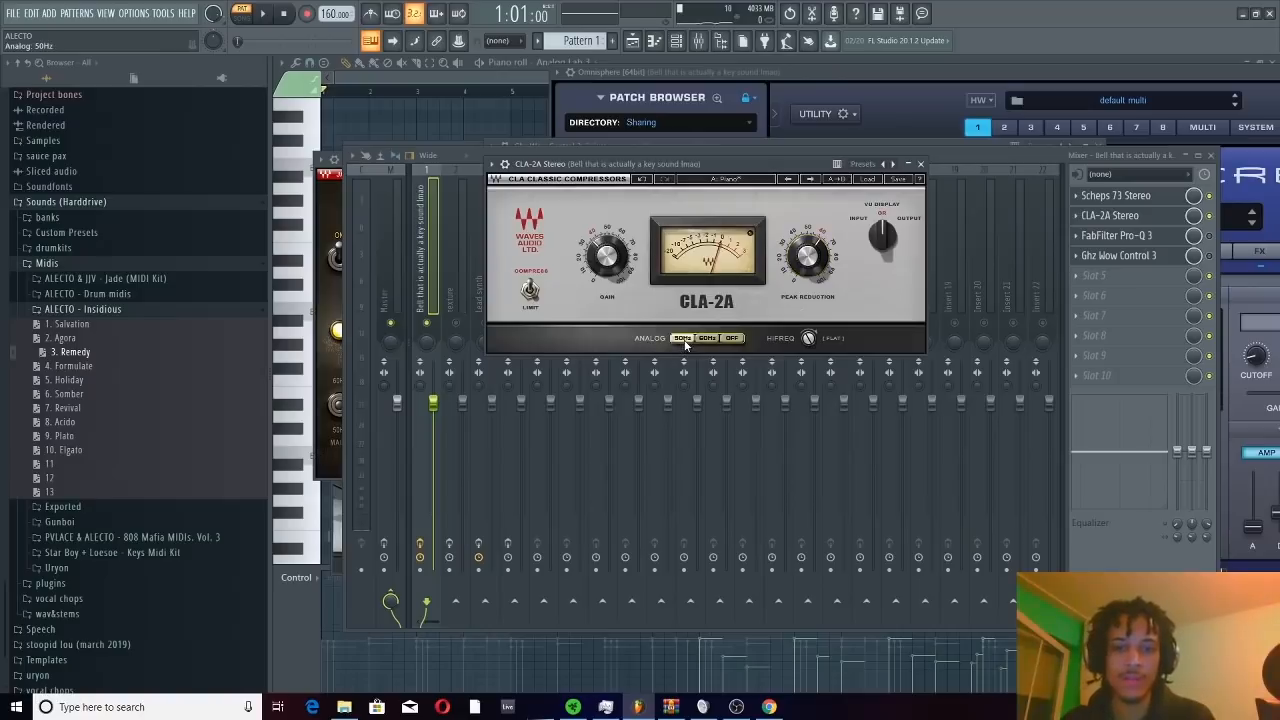
pyautogui.click(711, 339)
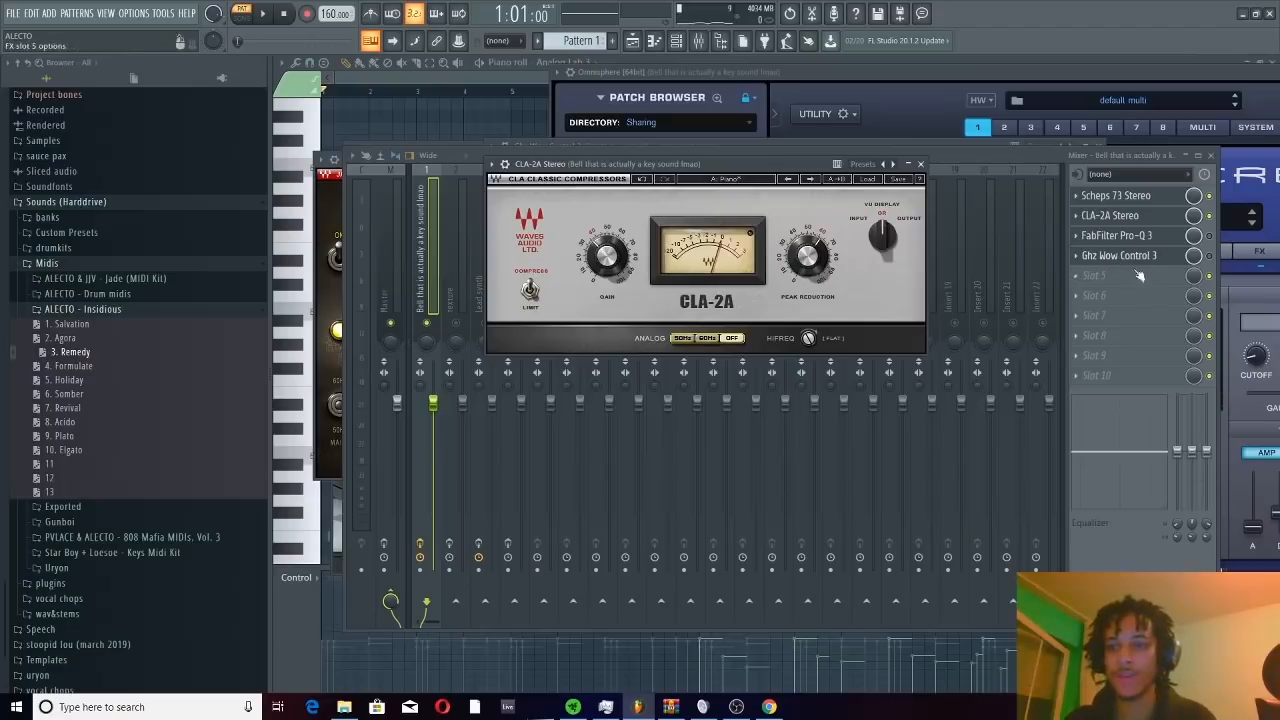
pyautogui.click(921, 165)
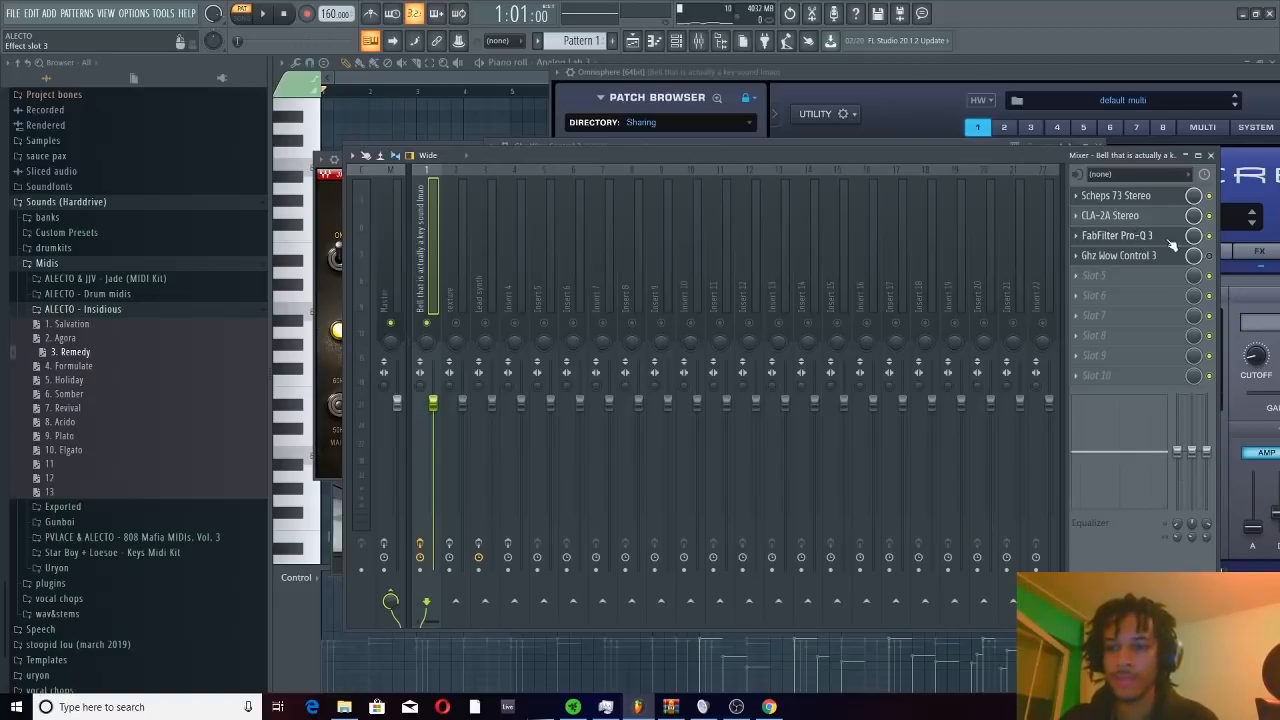
# In the bell track's FabFilter Pro-Q 3, add a low-cut band at 10 Hz with a 48 dB/oct slope
pyautogui.click(1167, 245)
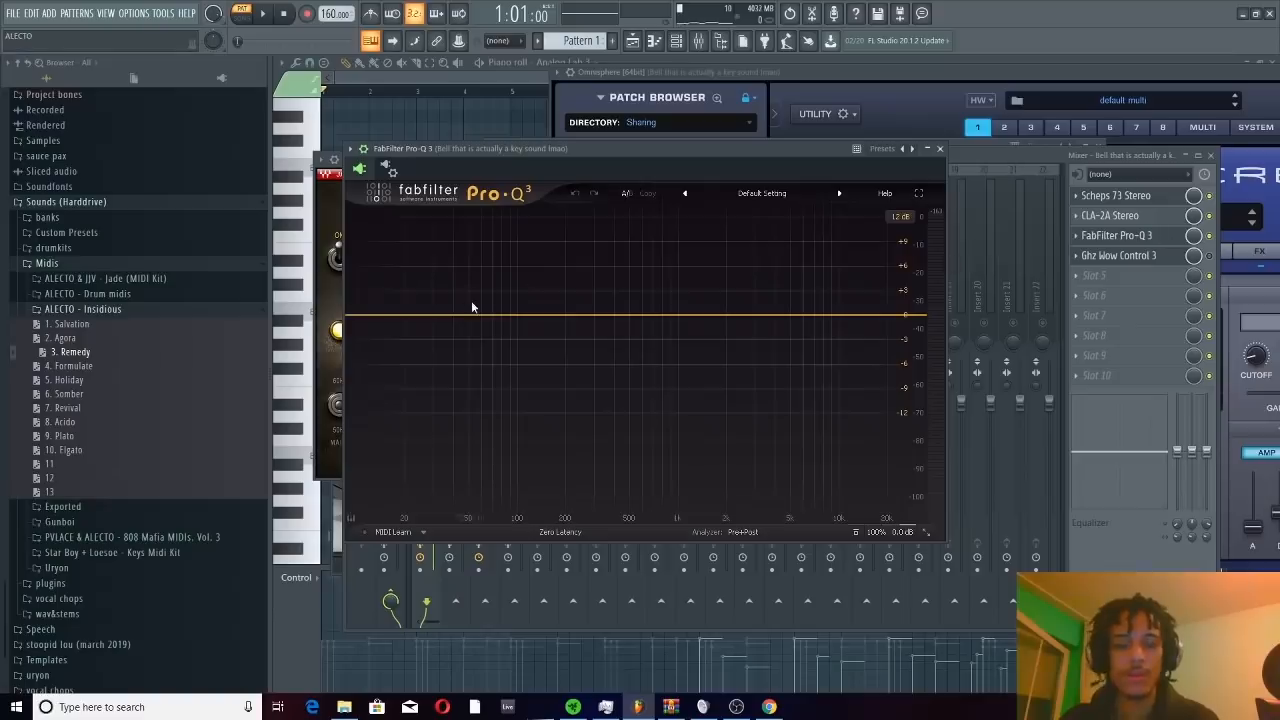
pyautogui.doubleClick(357, 318)
pyautogui.rightClick(357, 318)
pyautogui.moveTo(451, 389)
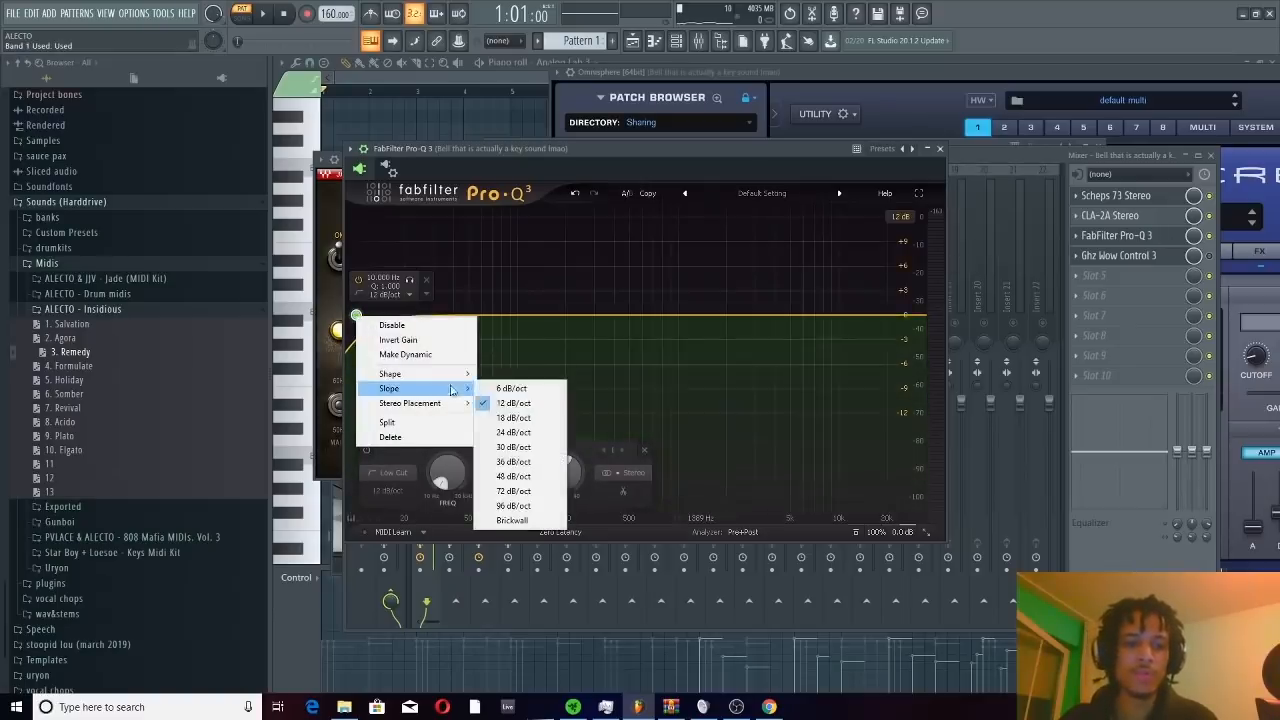
pyautogui.click(513, 476)
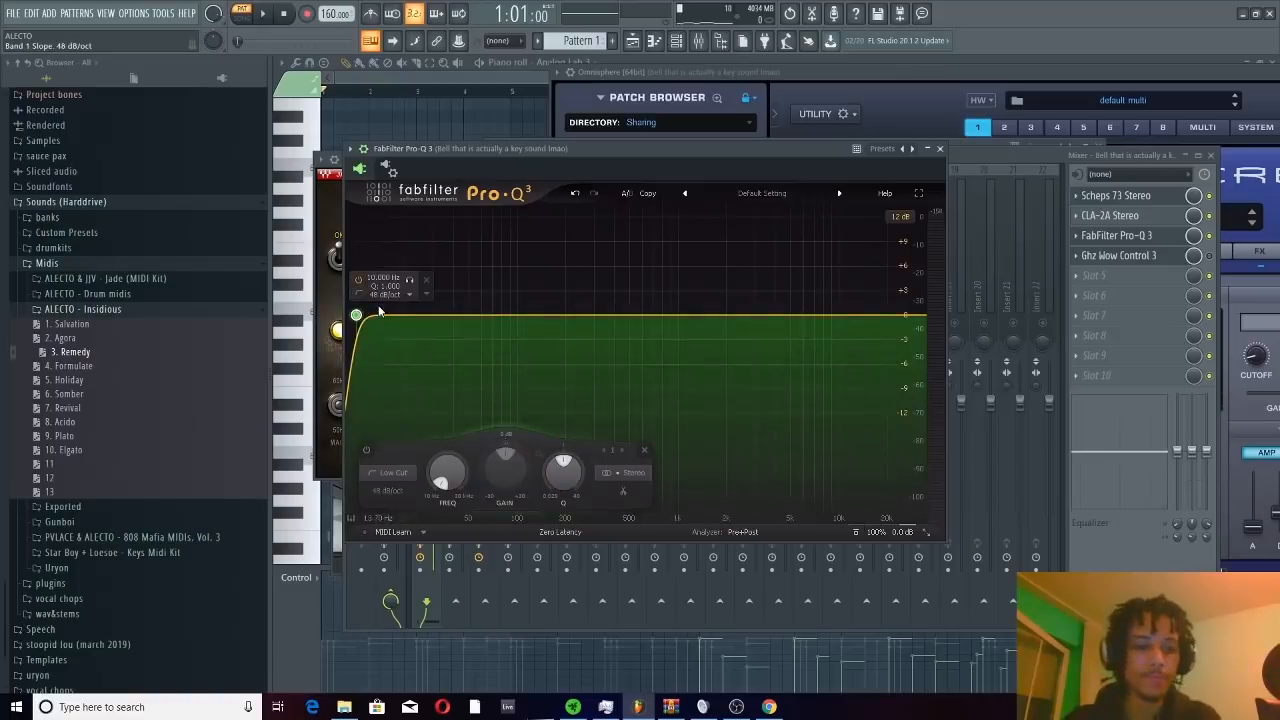
# Add a high-cut band at 30000 Hz with a 24 dB/oct slope in the bell track's Pro-Q 3
pyautogui.click(918, 318)
pyautogui.rightClick(915, 316)
pyautogui.moveTo(985, 387)
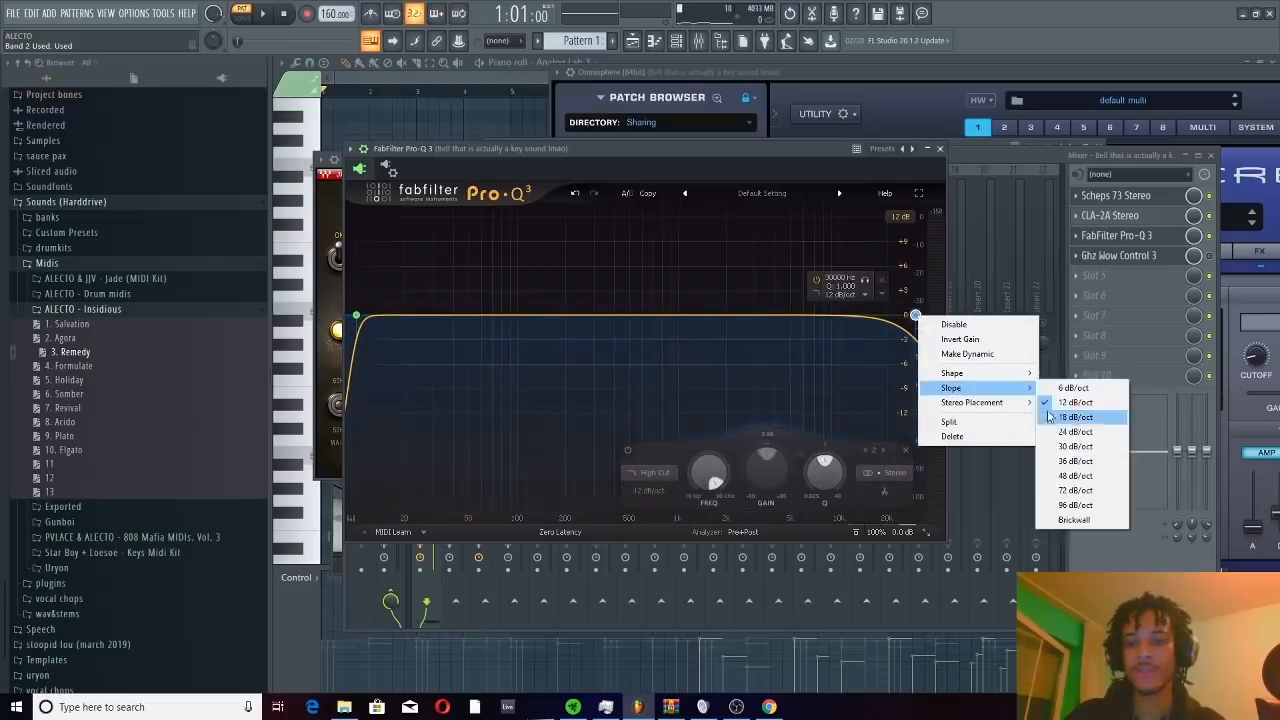
pyautogui.click(1075, 431)
# Lower the high-cut frequency to about 8.7 kHz, soloing the band to hear what is removed while the pattern plays
pyautogui.moveTo(915, 316); pyautogui.dragTo(895, 316)
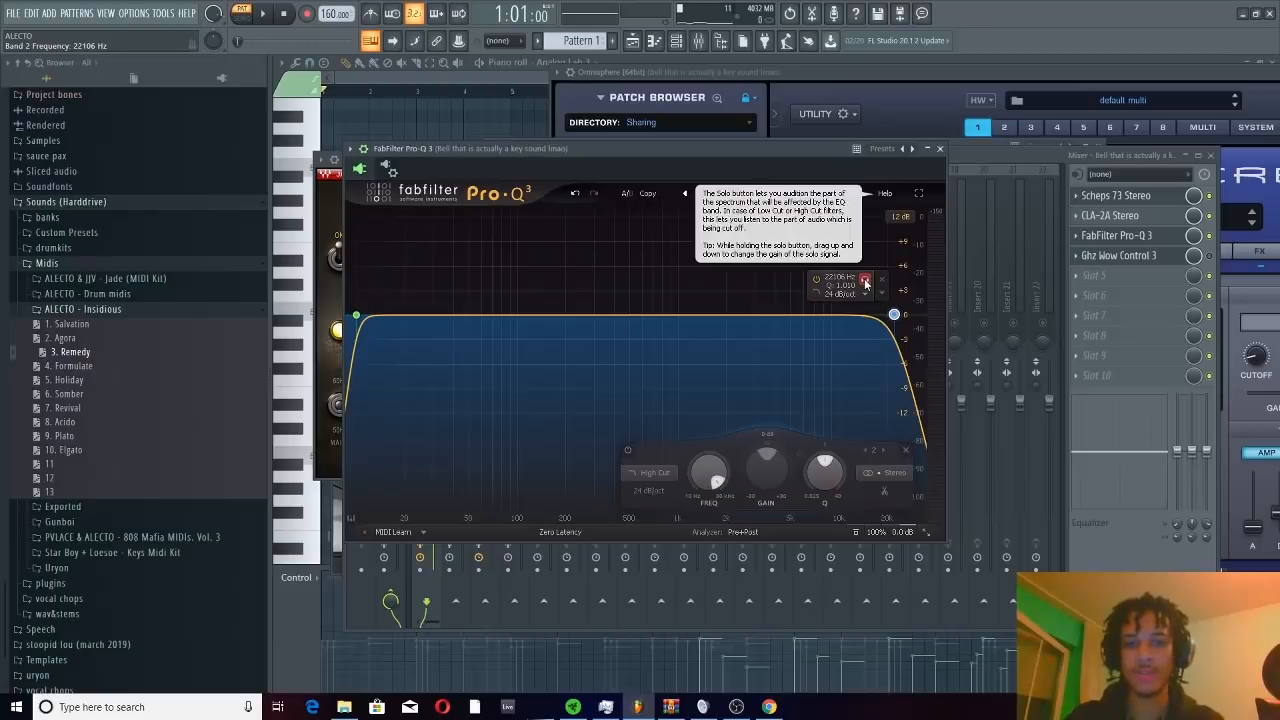
pyautogui.moveTo(864, 278); pyautogui.dragTo(774, 278)
pyautogui.press('space')
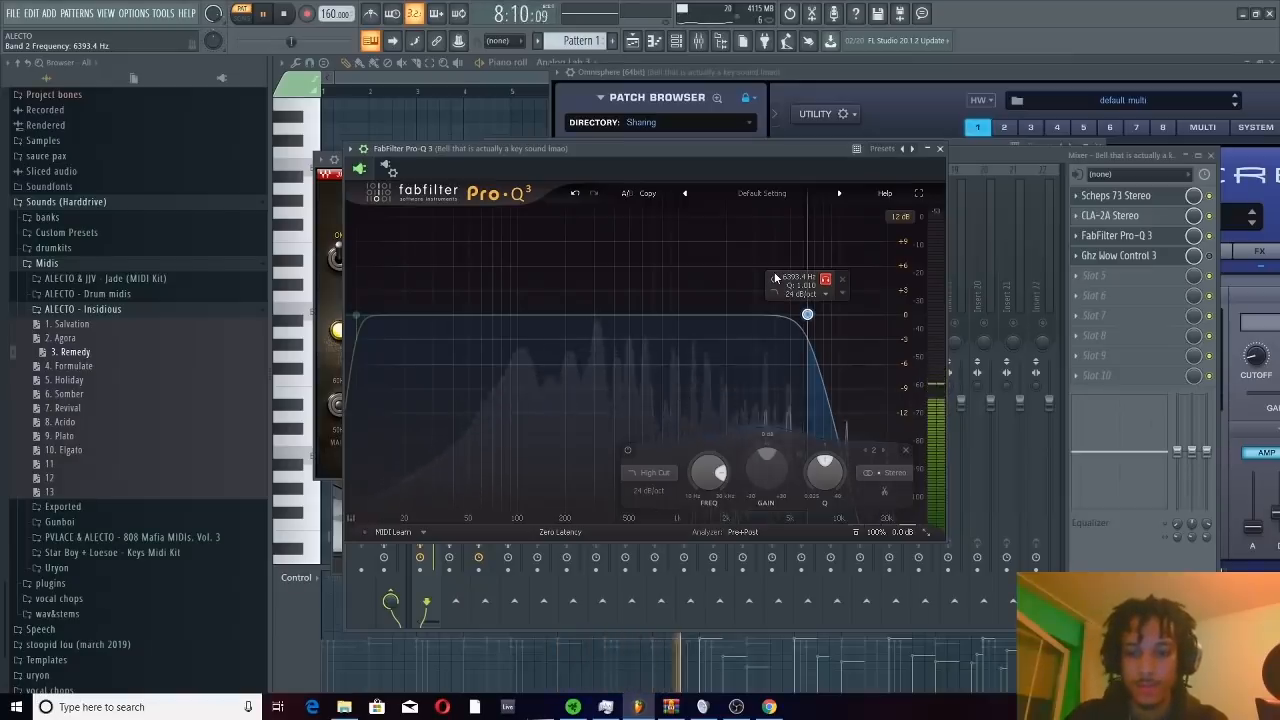
pyautogui.moveTo(774, 278); pyautogui.dragTo(795, 277)
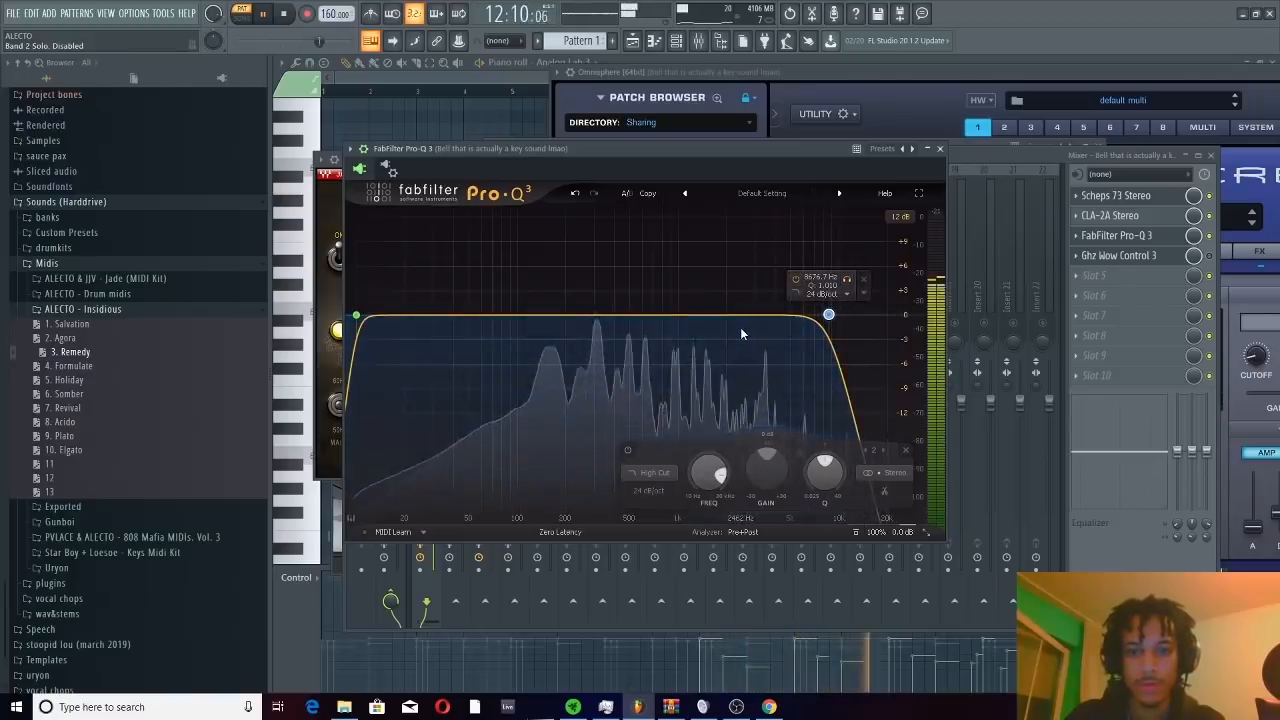
# Solo the low-cut band during playback, raise its frequency to about 505 Hz, and stop the pattern
pyautogui.click(409, 285)
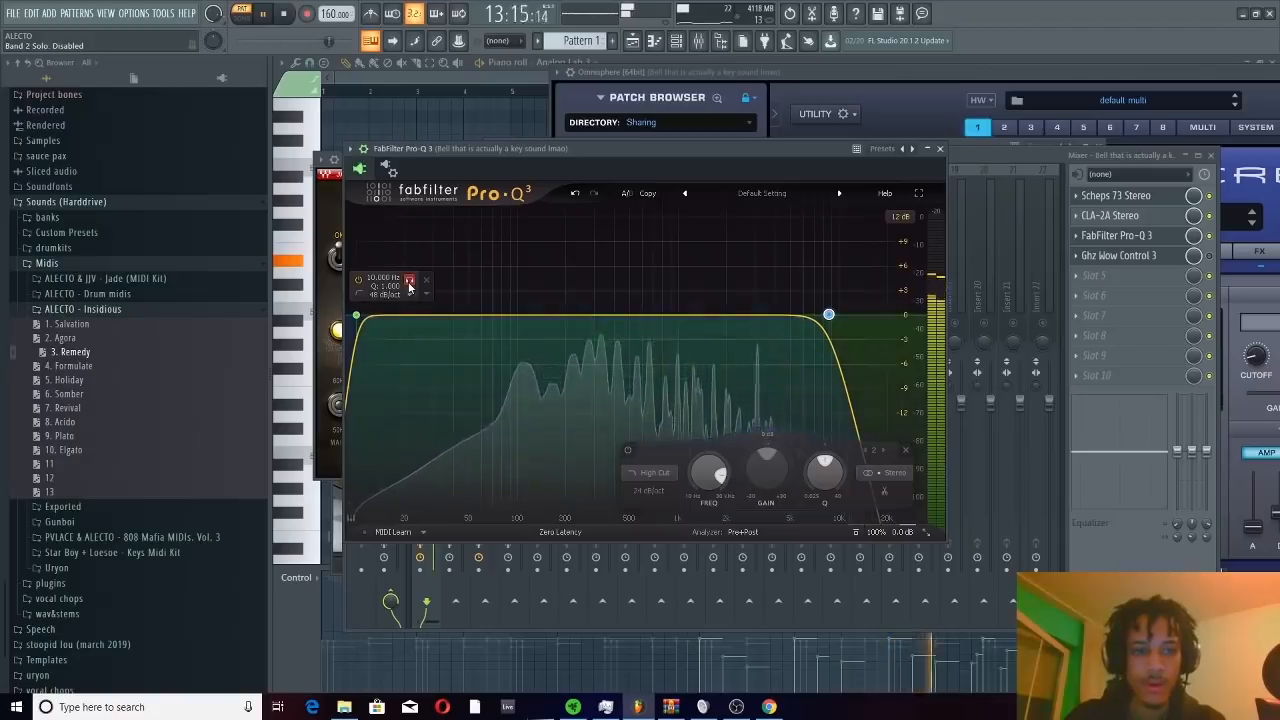
pyautogui.moveTo(409, 285); pyautogui.dragTo(684, 302)
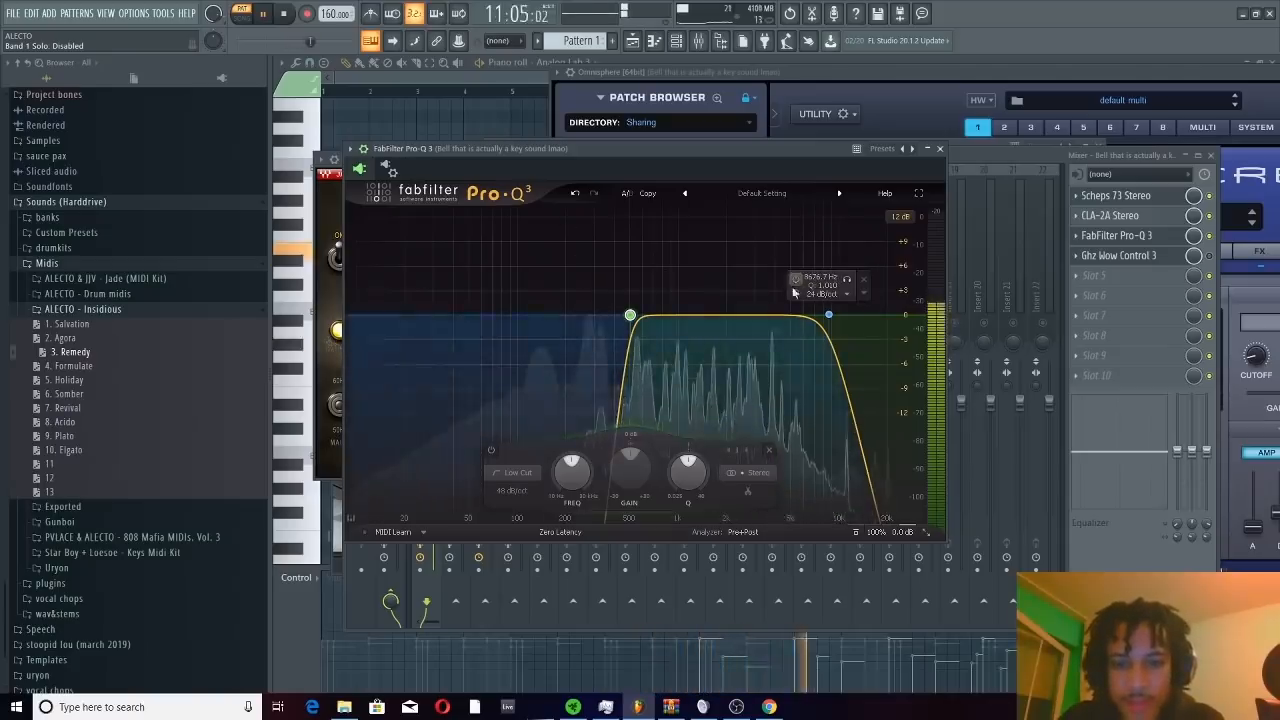
pyautogui.press('space')
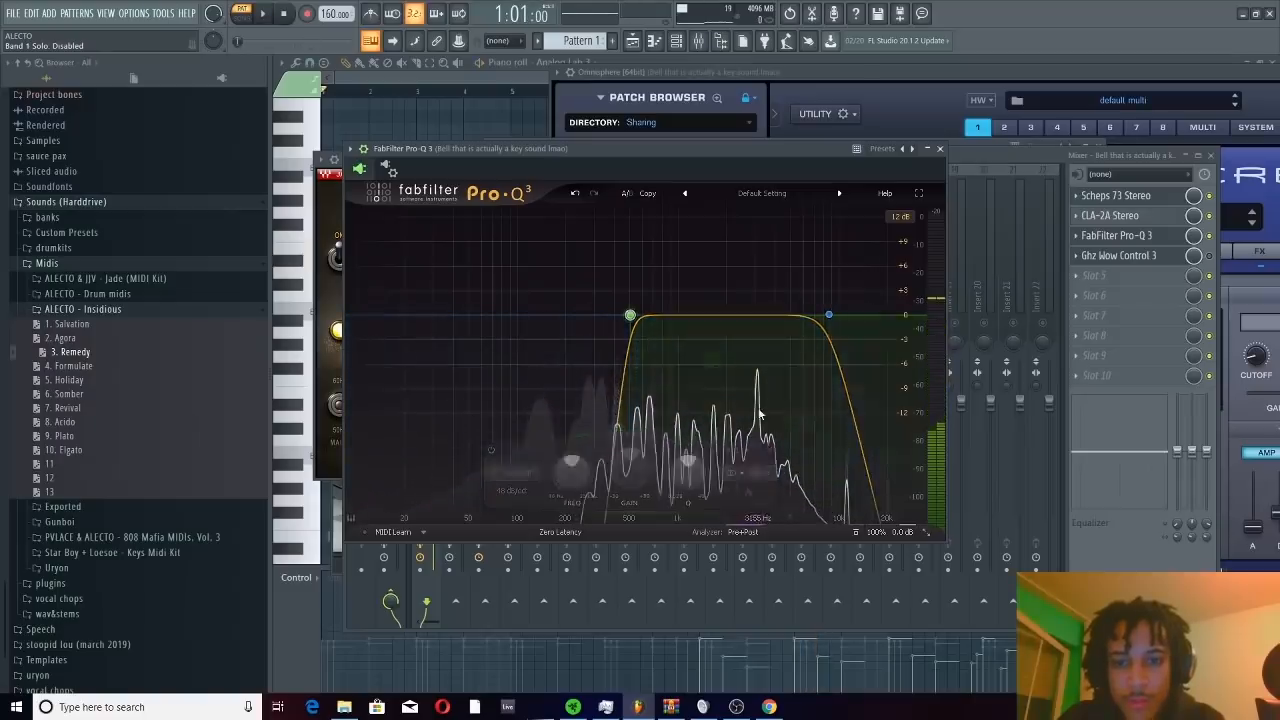
# Add a narrow bell cut on the spectrum peak near 3125 Hz with Q 12.942 and a gain of about -4 dB
pyautogui.moveTo(756, 410)
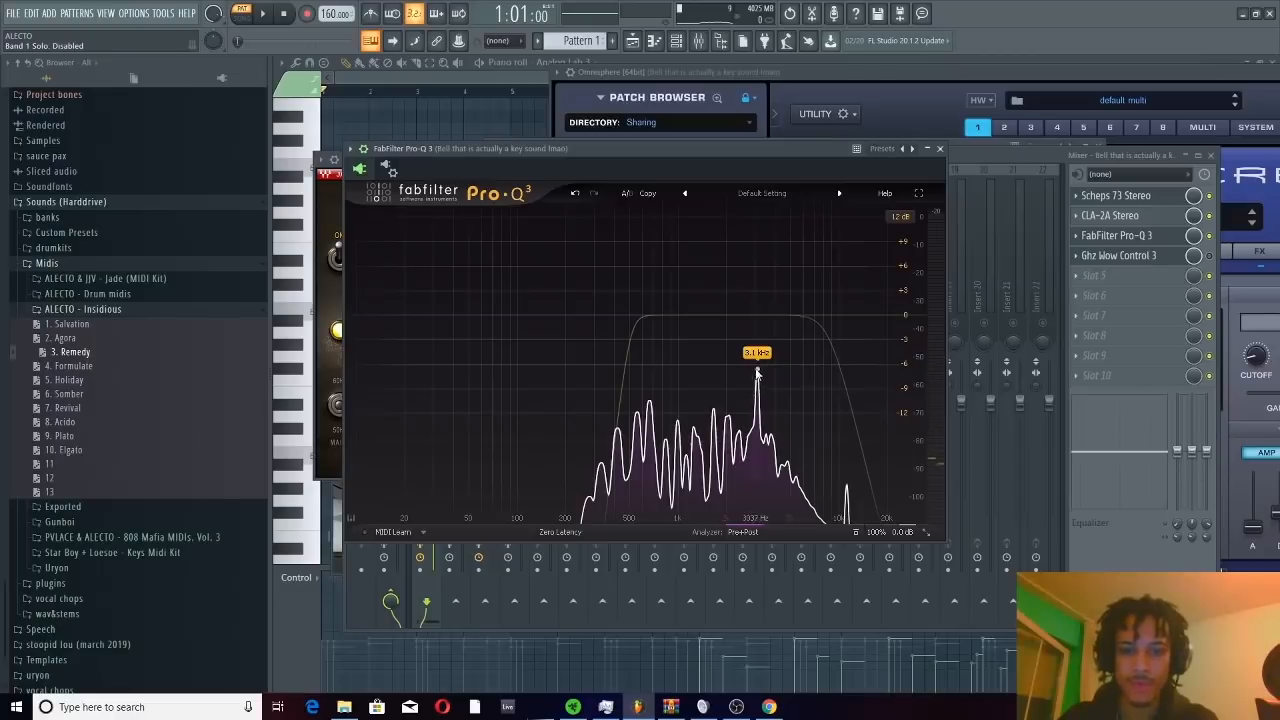
pyautogui.click(757, 369)
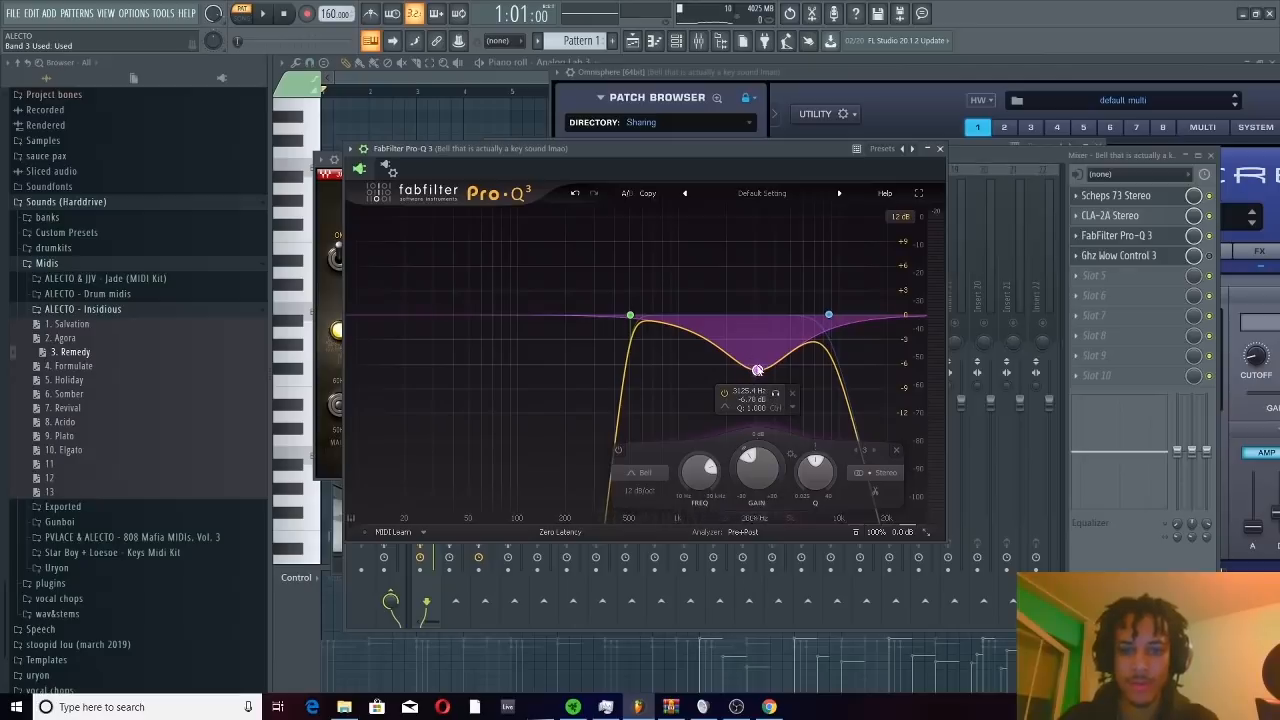
pyautogui.moveTo(817, 483); pyautogui.dragTo(797, 396)
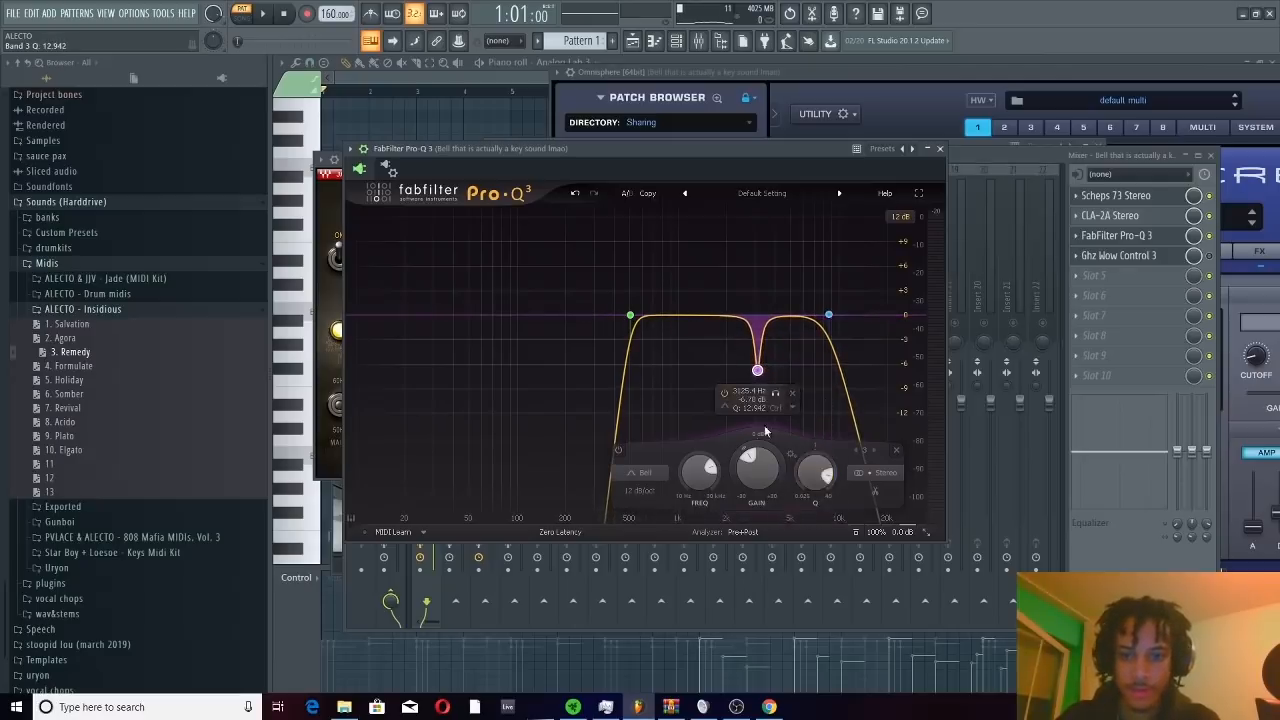
pyautogui.moveTo(757, 468); pyautogui.dragTo(755, 458)
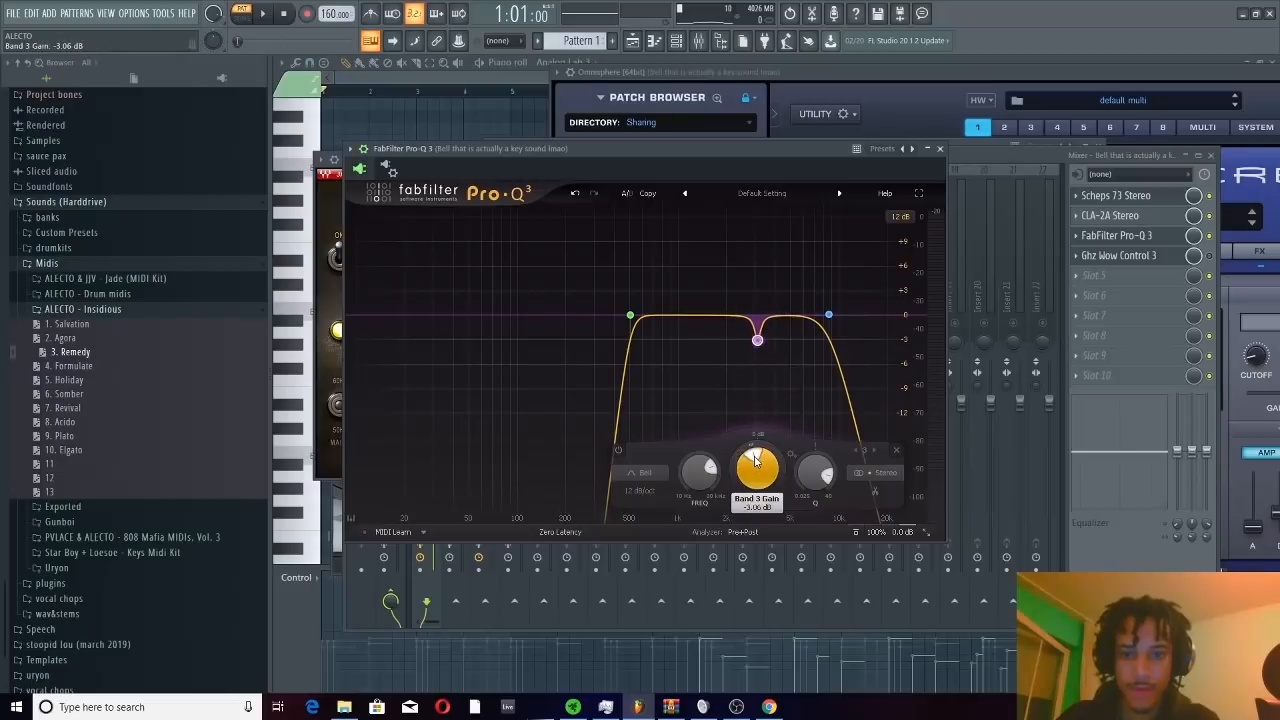
# Audition the pattern with the bell track's EQ curve, close Pro-Q 3, and stop playback
pyautogui.press('space')
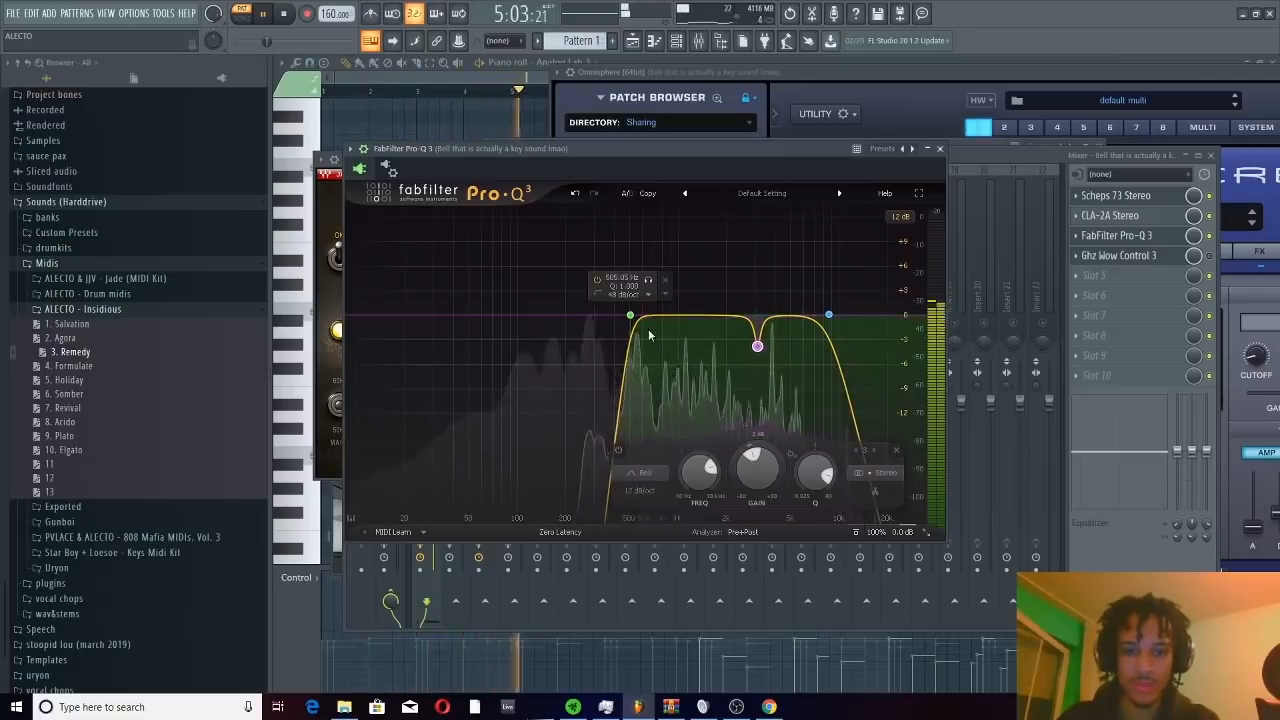
pyautogui.moveTo(653, 320); pyautogui.dragTo(634, 343)
pyautogui.click(939, 148)
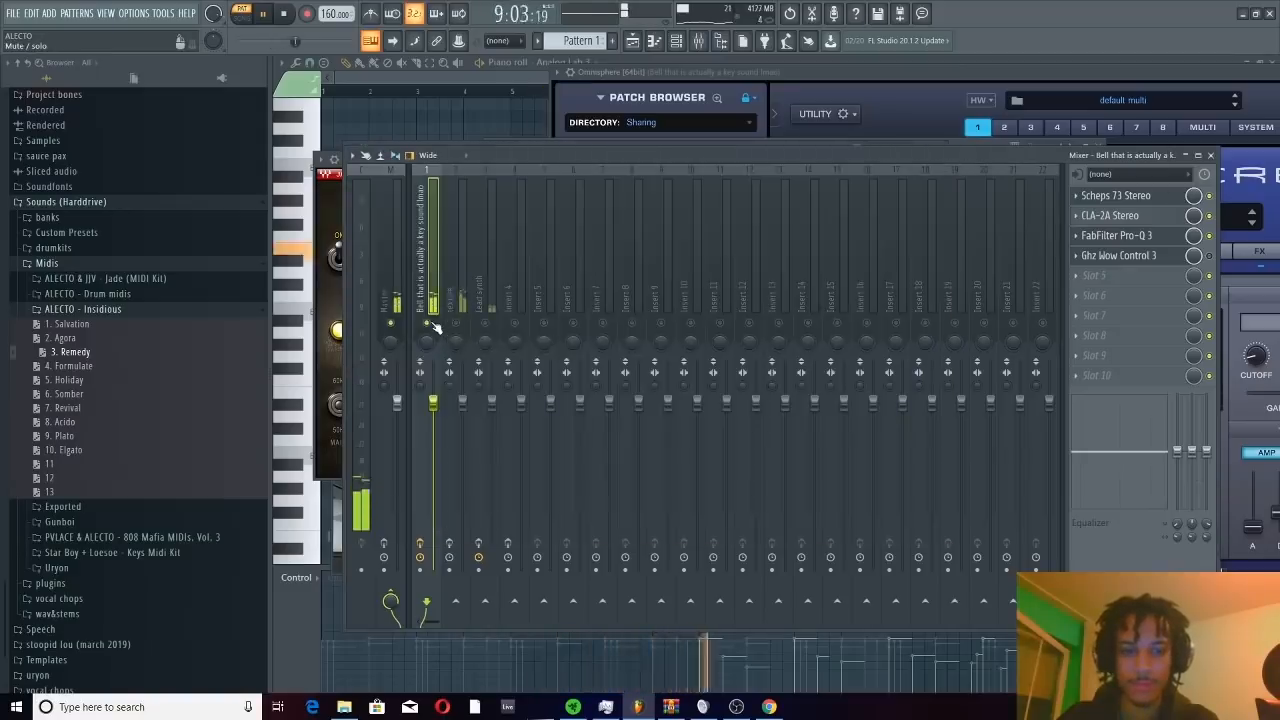
pyautogui.press('space')
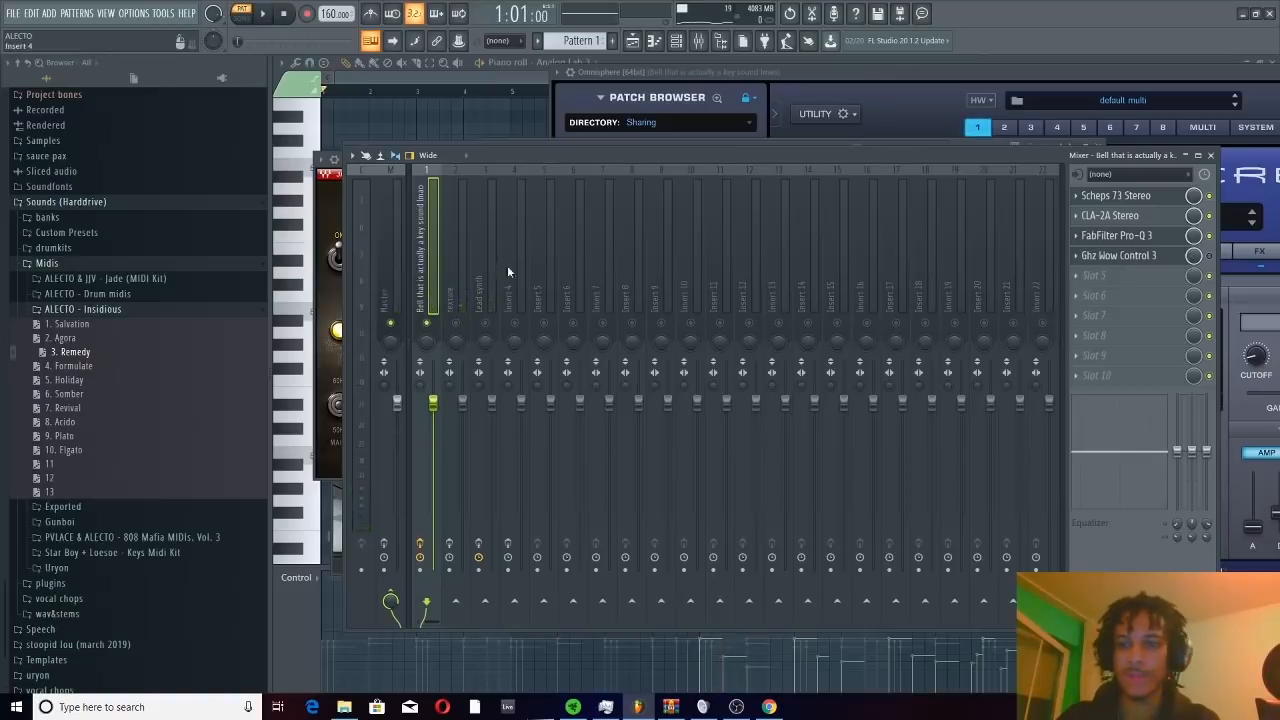
# Open Ghz Wow Control 3 on the bell track and set its Amount to 9% while the pattern plays
pyautogui.click(1173, 259)
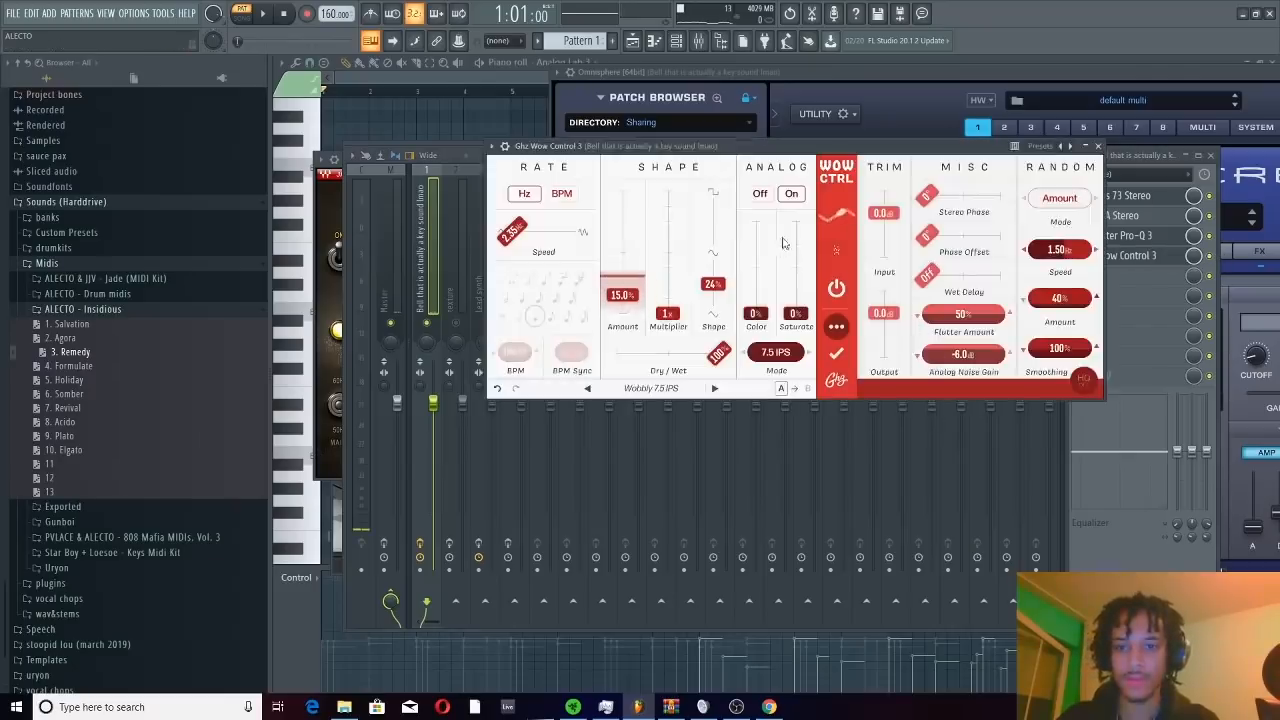
pyautogui.press('space')
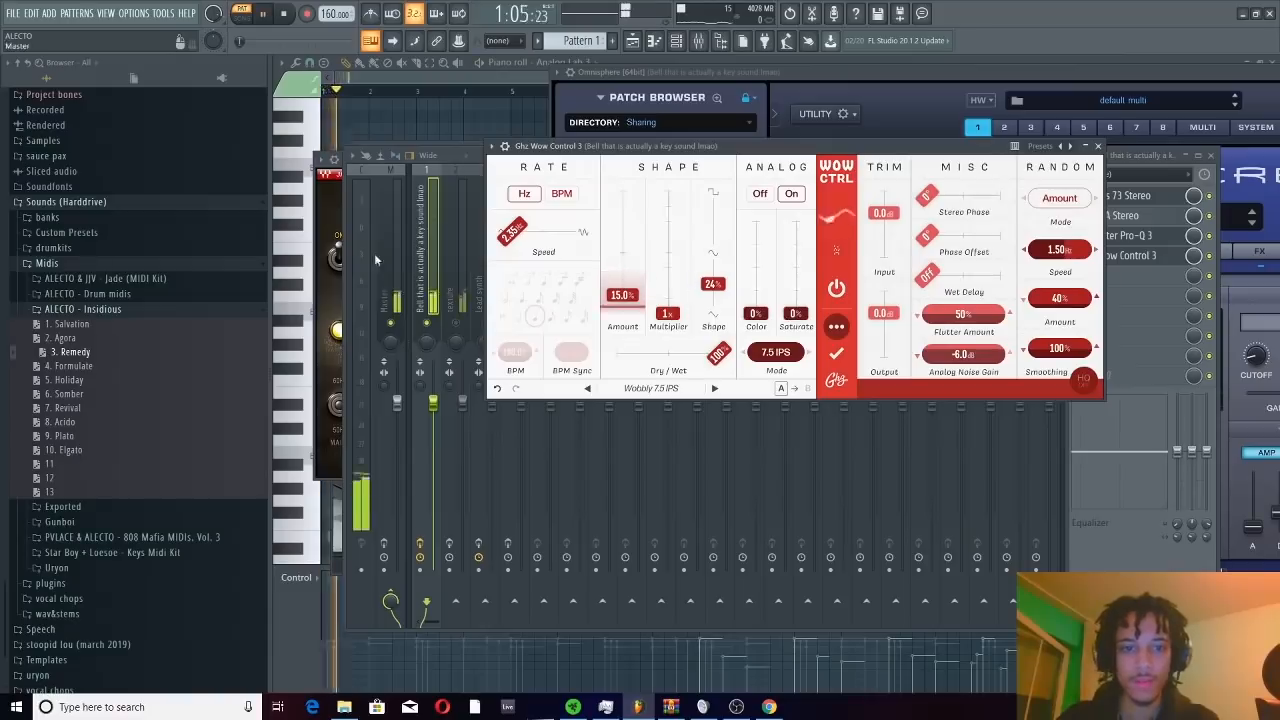
pyautogui.moveTo(622, 298)
pyautogui.mouseDown()
pyautogui.moveTo(626, 192)
pyautogui.moveTo(635, 304)
pyautogui.mouseUp()
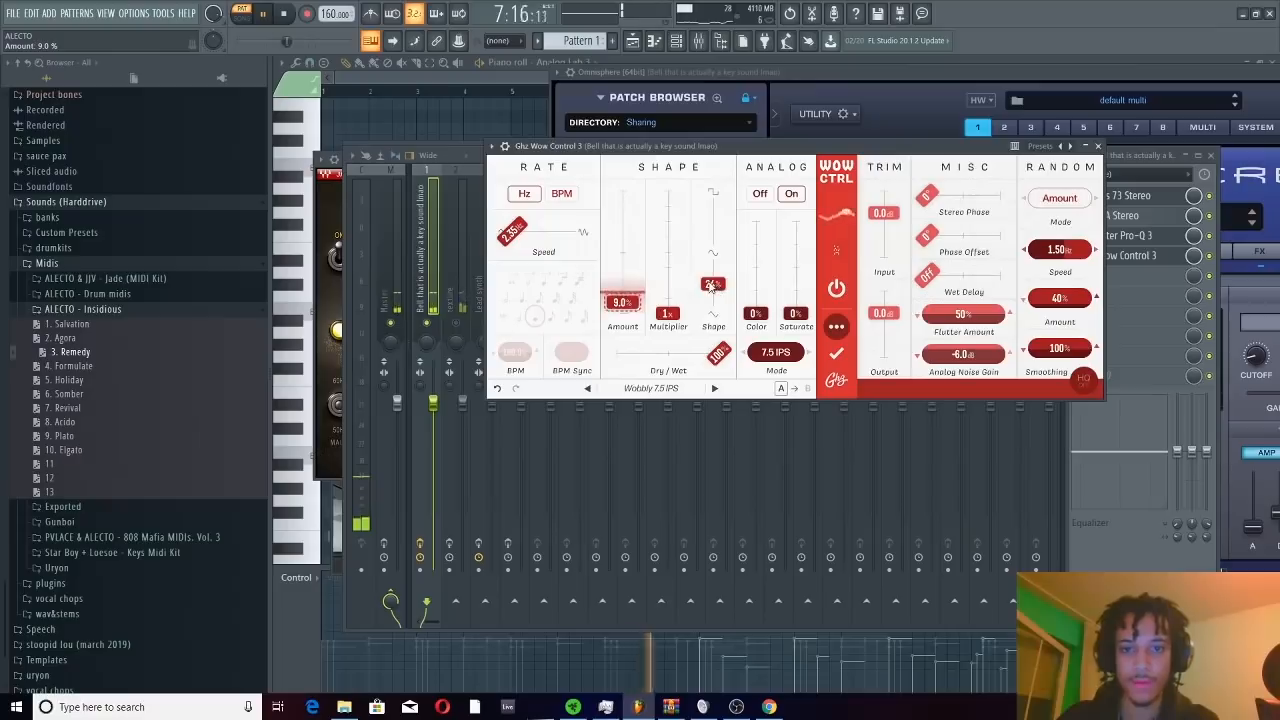
# Set Wow Control's Shape to 48% and raise its Saturate amount, then return to the mixer and stop playback
pyautogui.moveTo(714, 287); pyautogui.dragTo(710, 256)
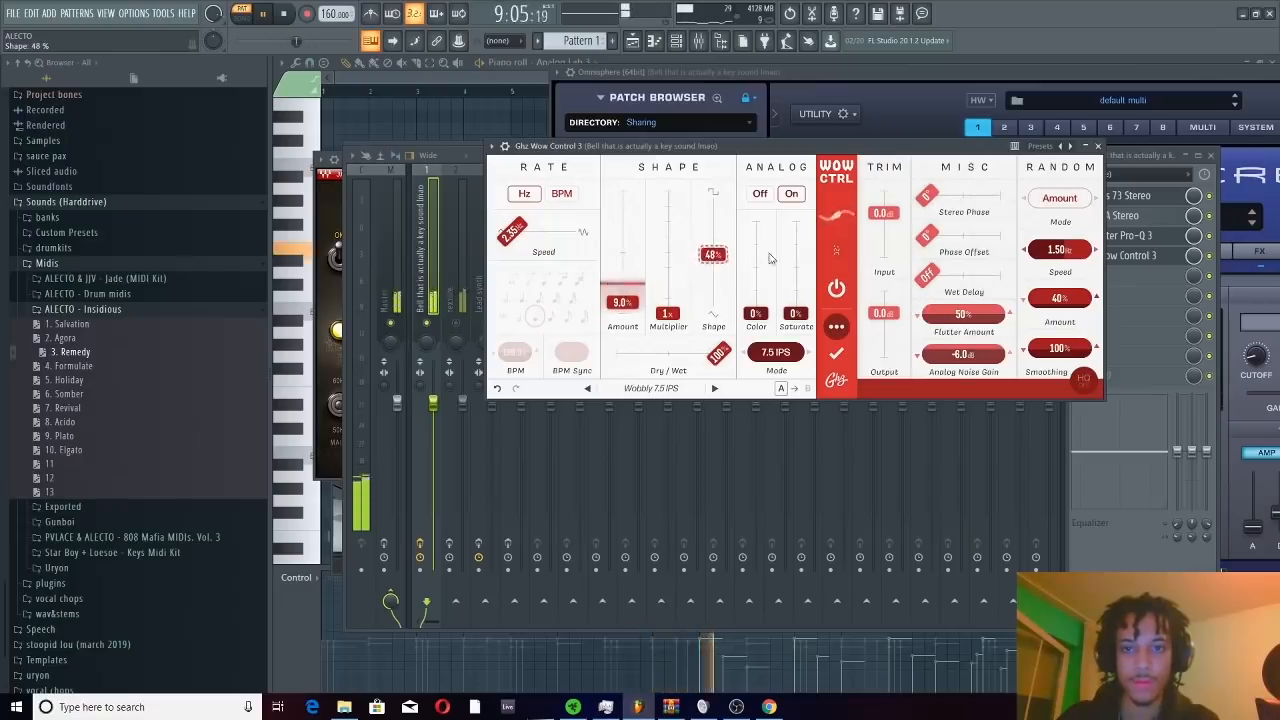
pyautogui.moveTo(796, 314); pyautogui.dragTo(806, 274)
pyautogui.click(430, 272)
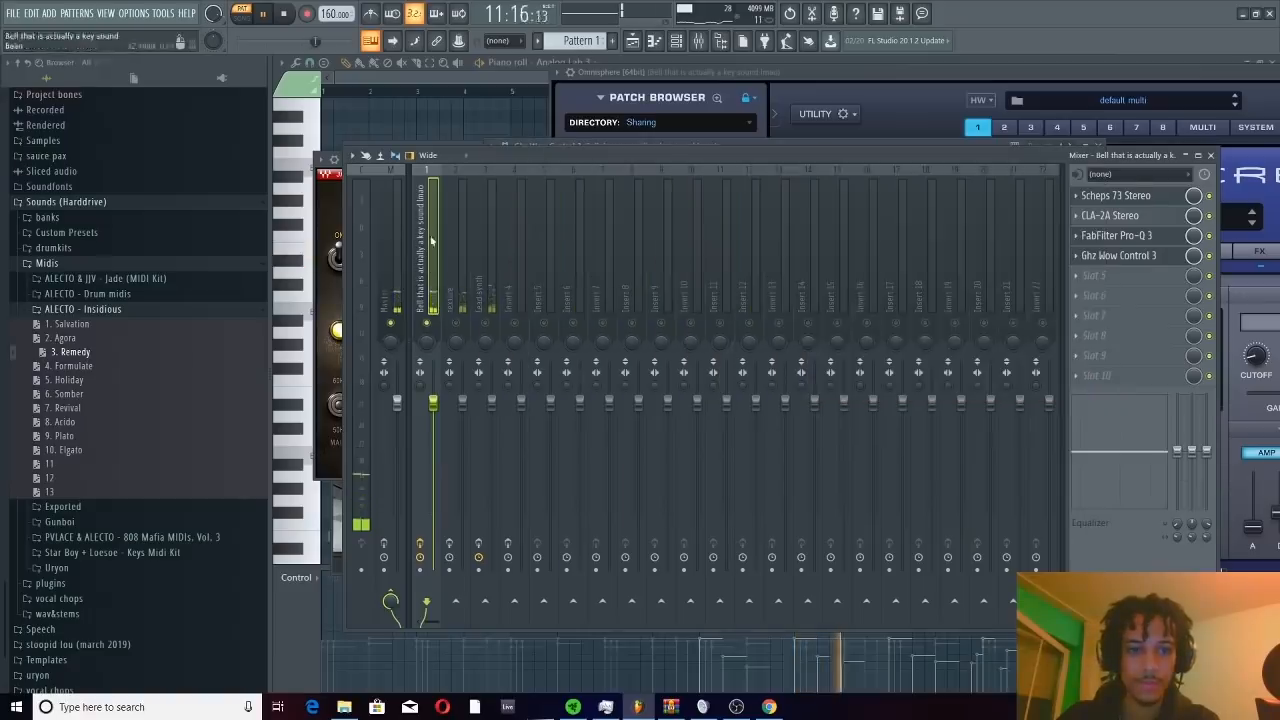
pyautogui.press('space')
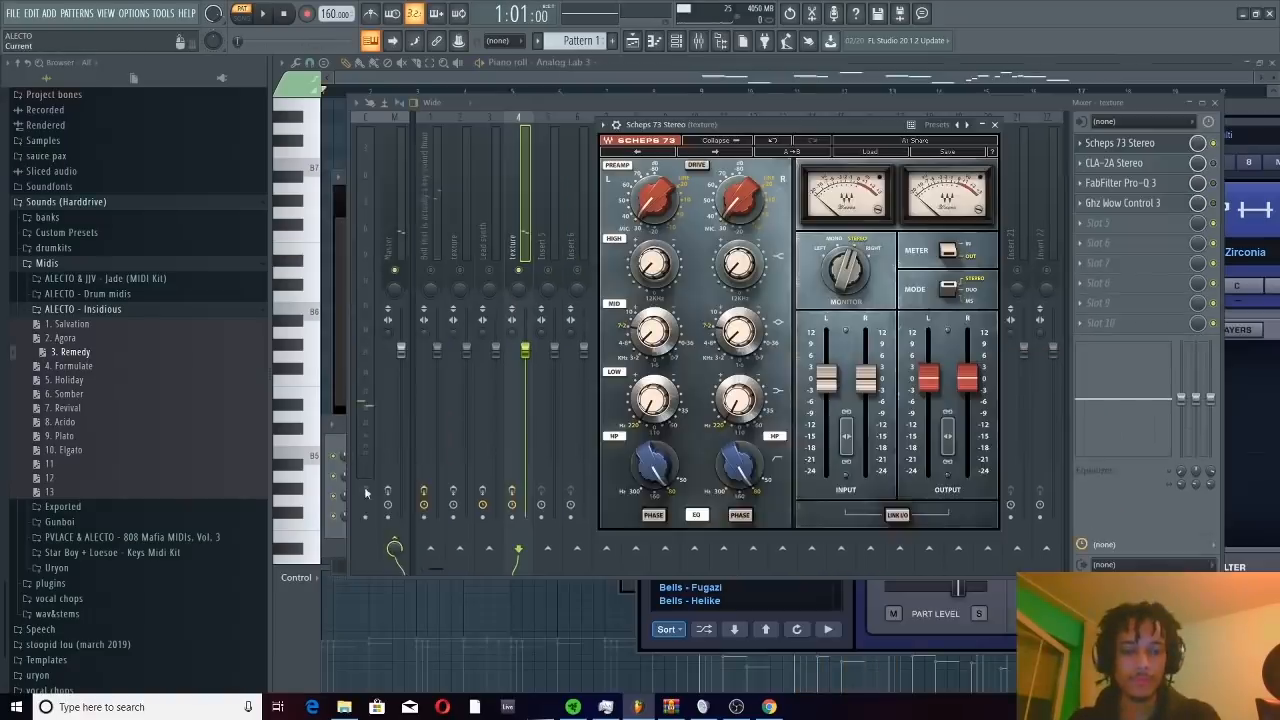
# Bring the texture track's whole Scheps 73 into view, return to the mixer, and audition the pattern
pyautogui.press('F6')
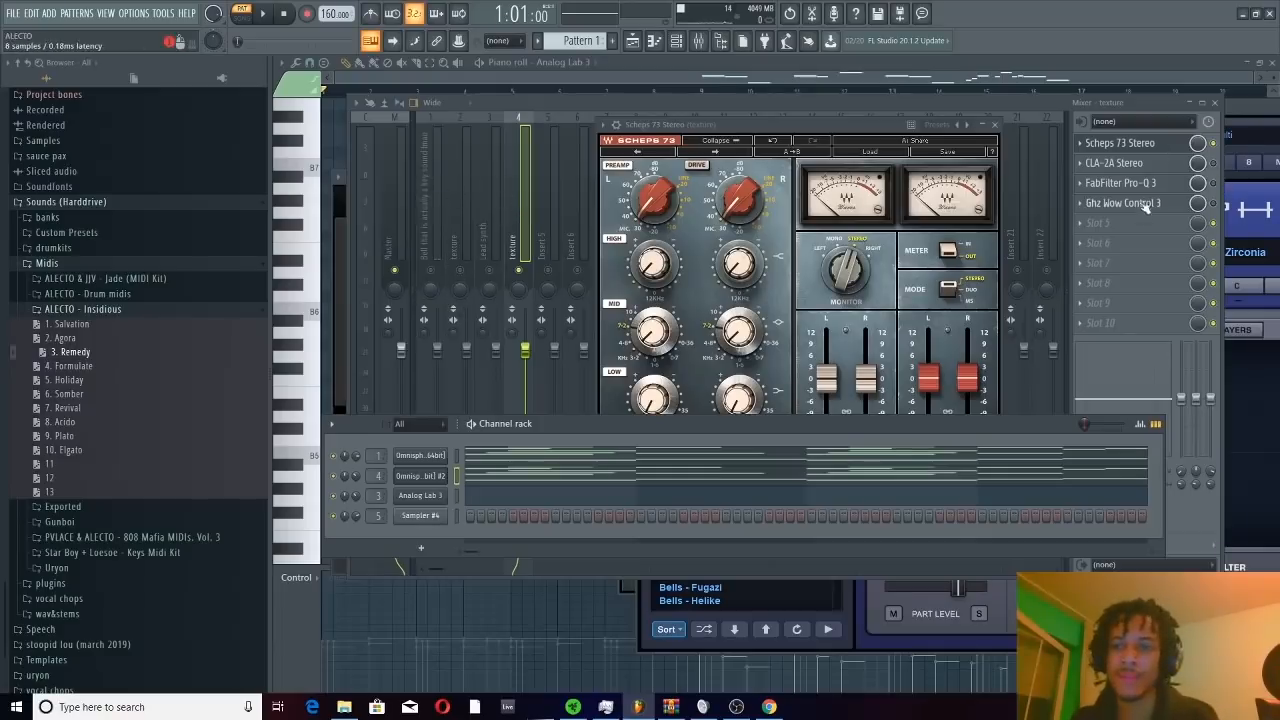
pyautogui.moveTo(814, 128); pyautogui.dragTo(806, 84)
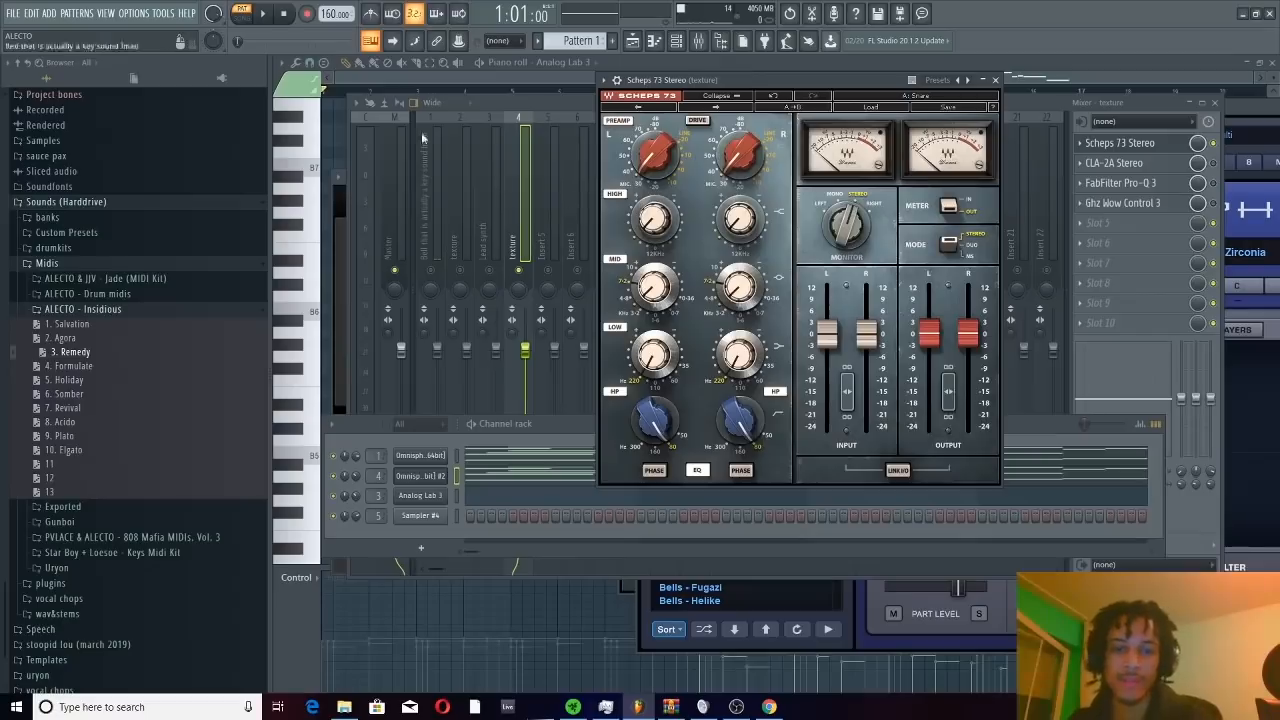
pyautogui.click(548, 97)
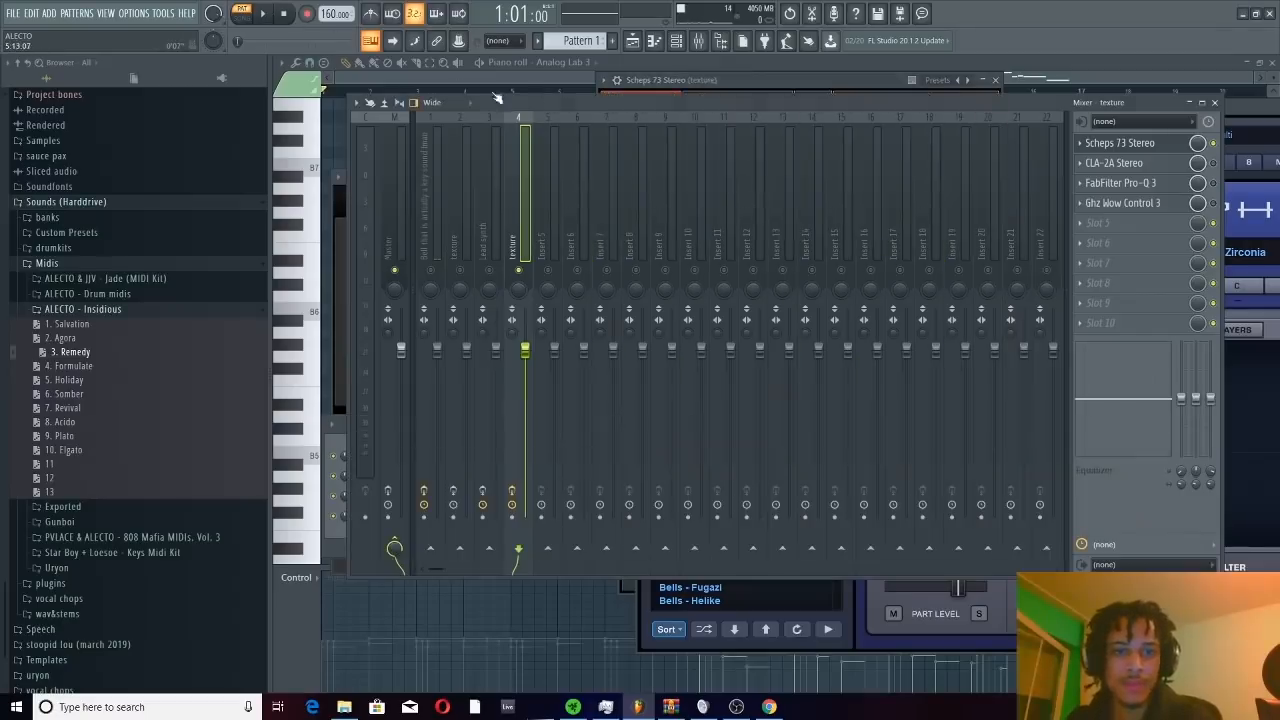
pyautogui.press('space')
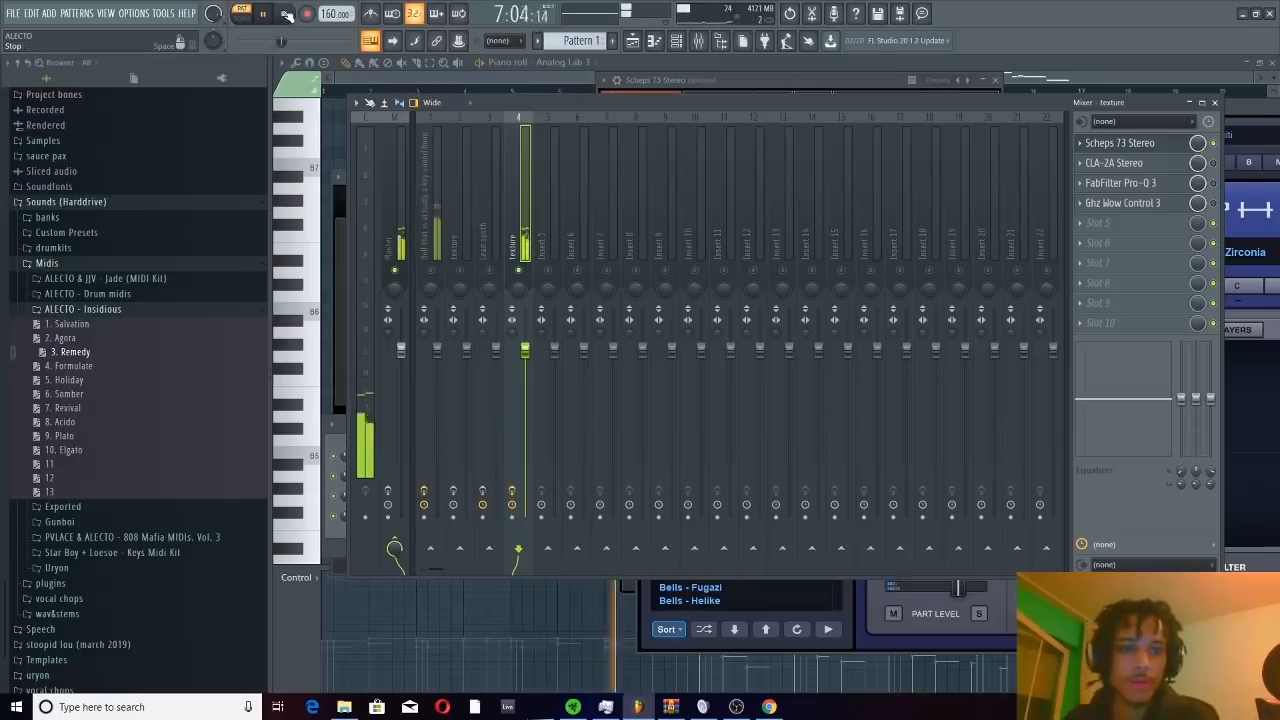
pyautogui.click(294, 14)
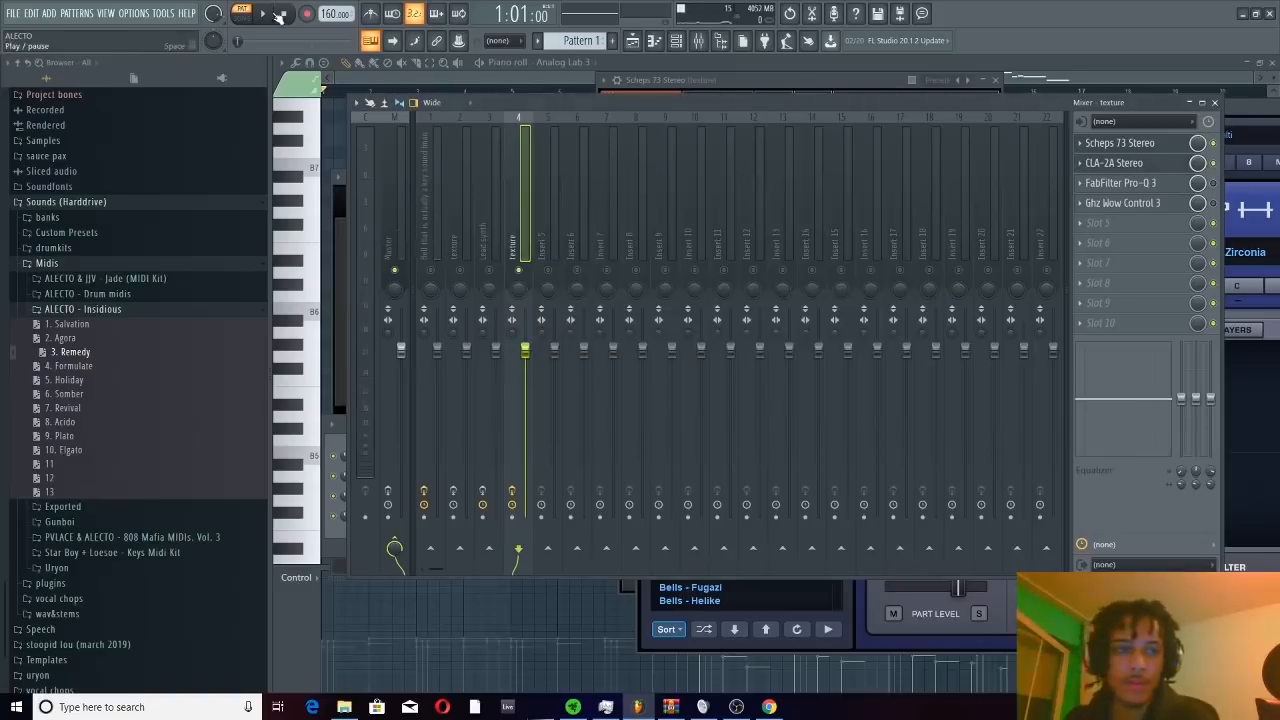
# With the pattern playing, set the texture track's CLA-2A Gain to about 38.32 and adjust its Peak Reduction
pyautogui.press('space')
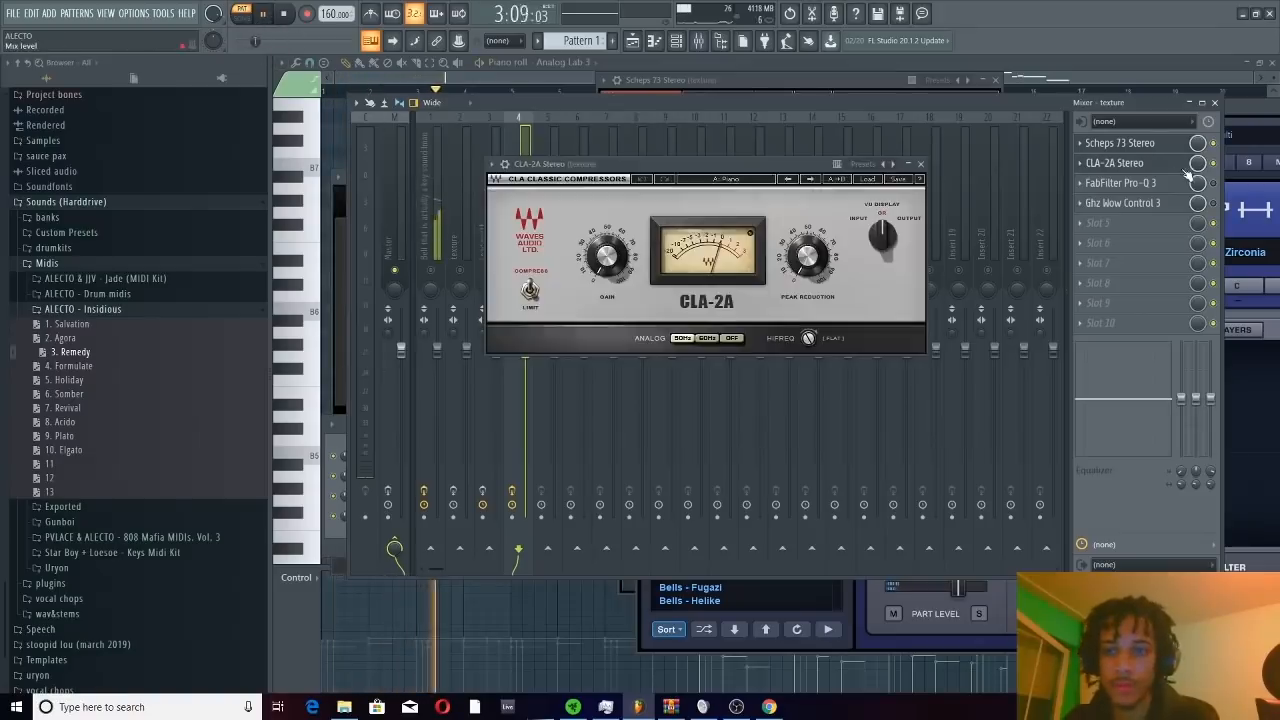
pyautogui.click(1114, 163)
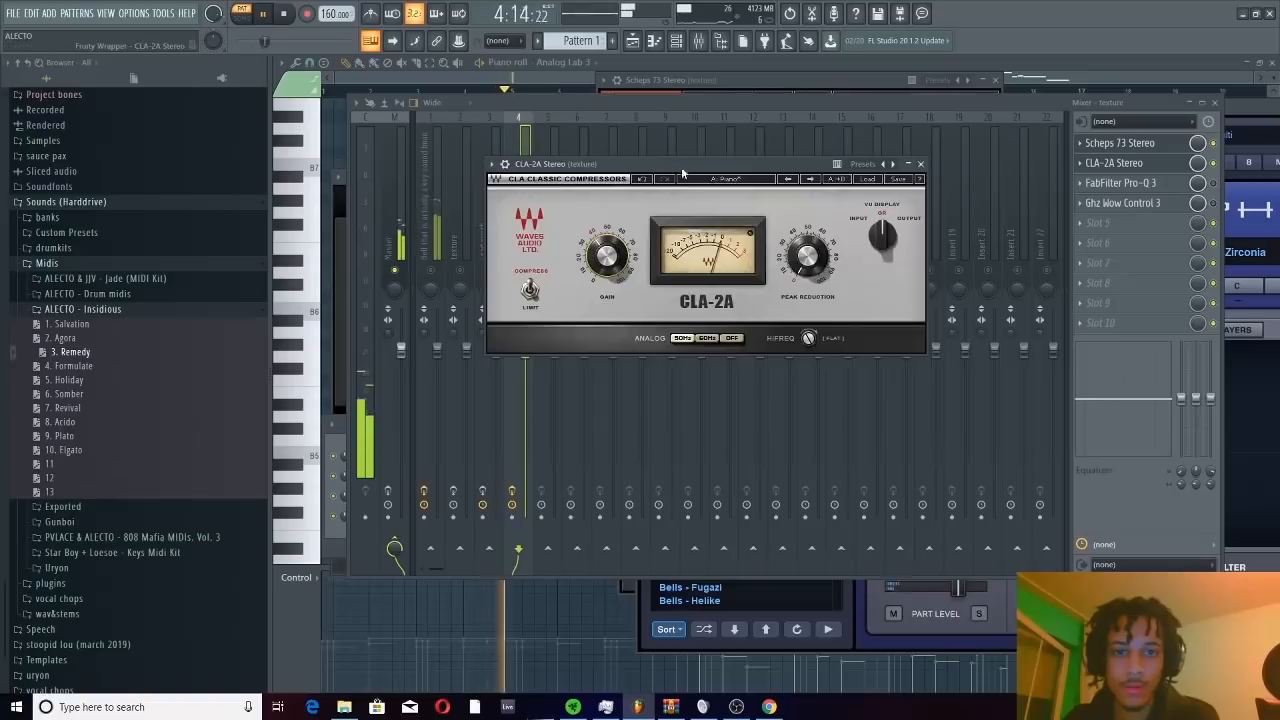
pyautogui.moveTo(681, 166); pyautogui.dragTo(811, 242)
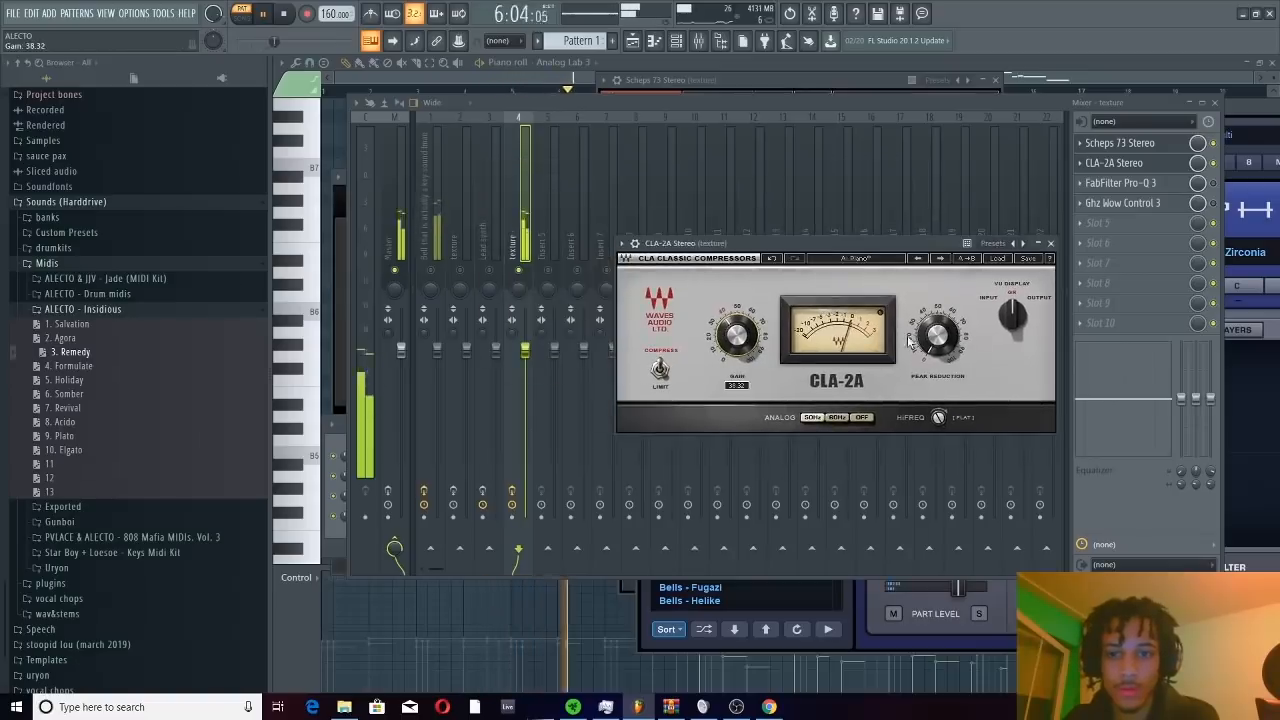
pyautogui.moveTo(937, 335); pyautogui.dragTo(937, 285)
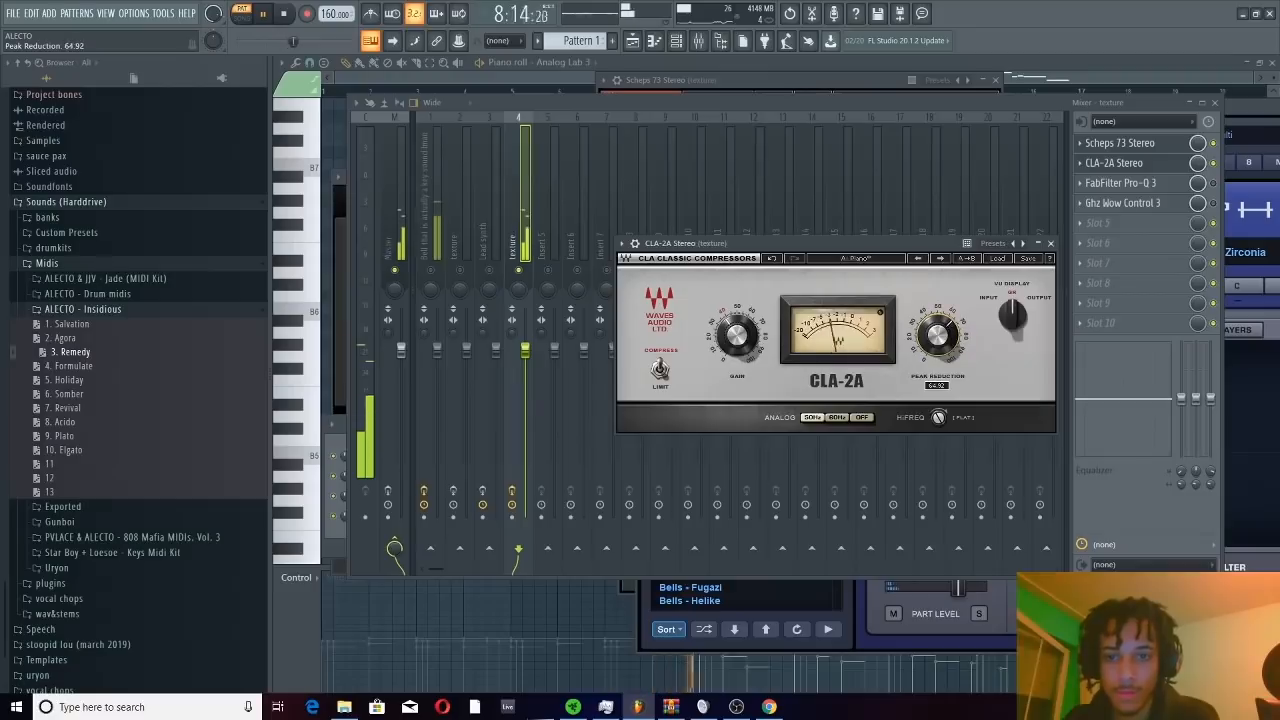
pyautogui.moveTo(937, 335); pyautogui.dragTo(942, 356)
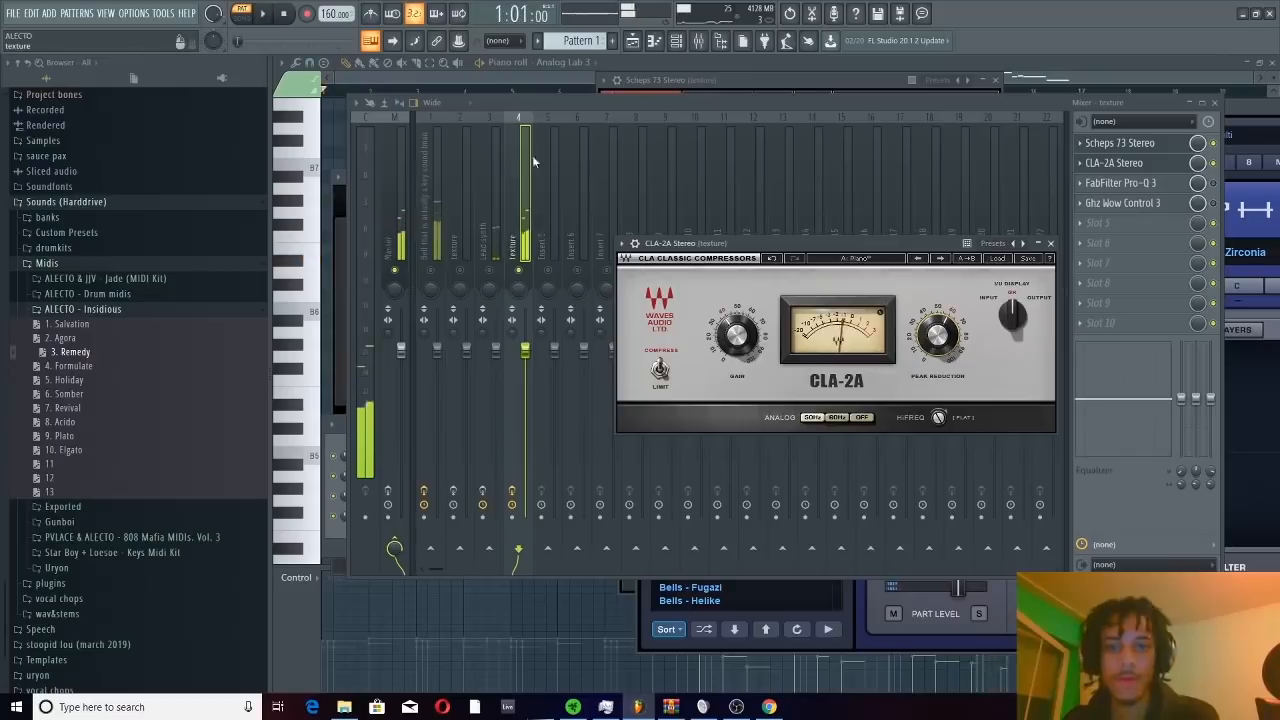
# Enable FabFilter Pro-Q 3 on the texture track and add a 72 dB/oct low cut at about 468 Hz
pyautogui.click(755, 106)
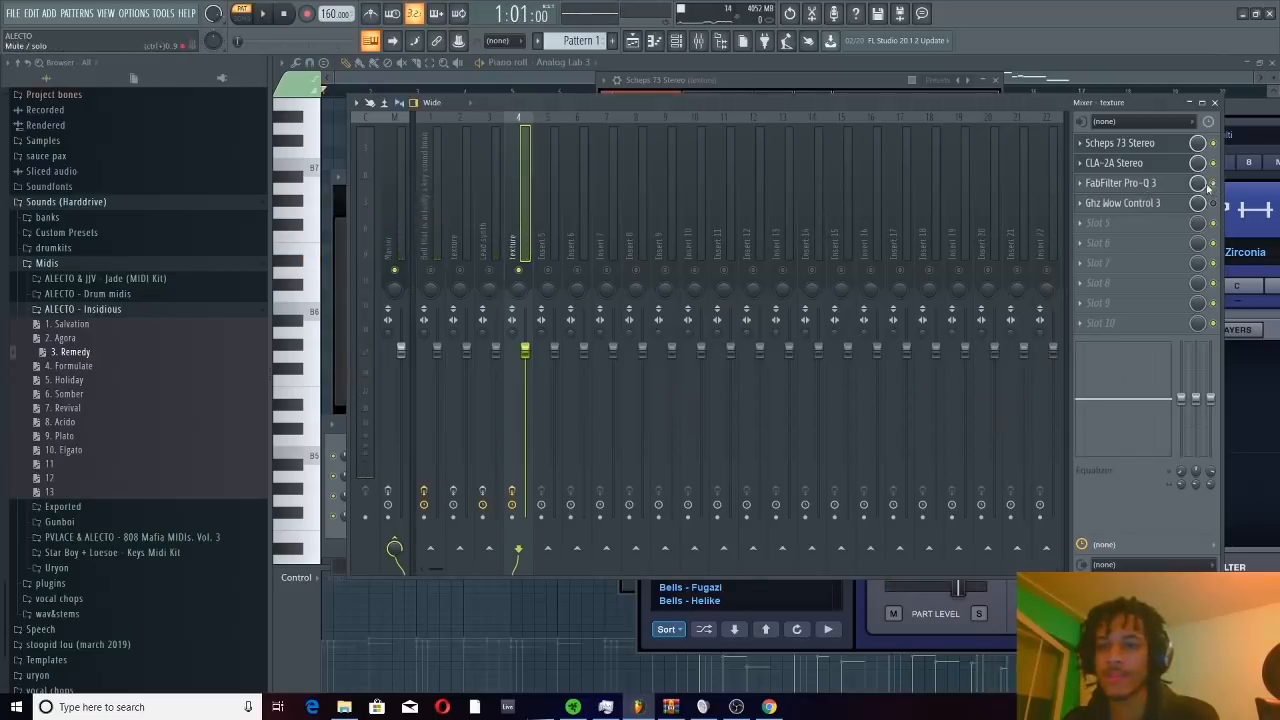
pyautogui.click(1132, 183)
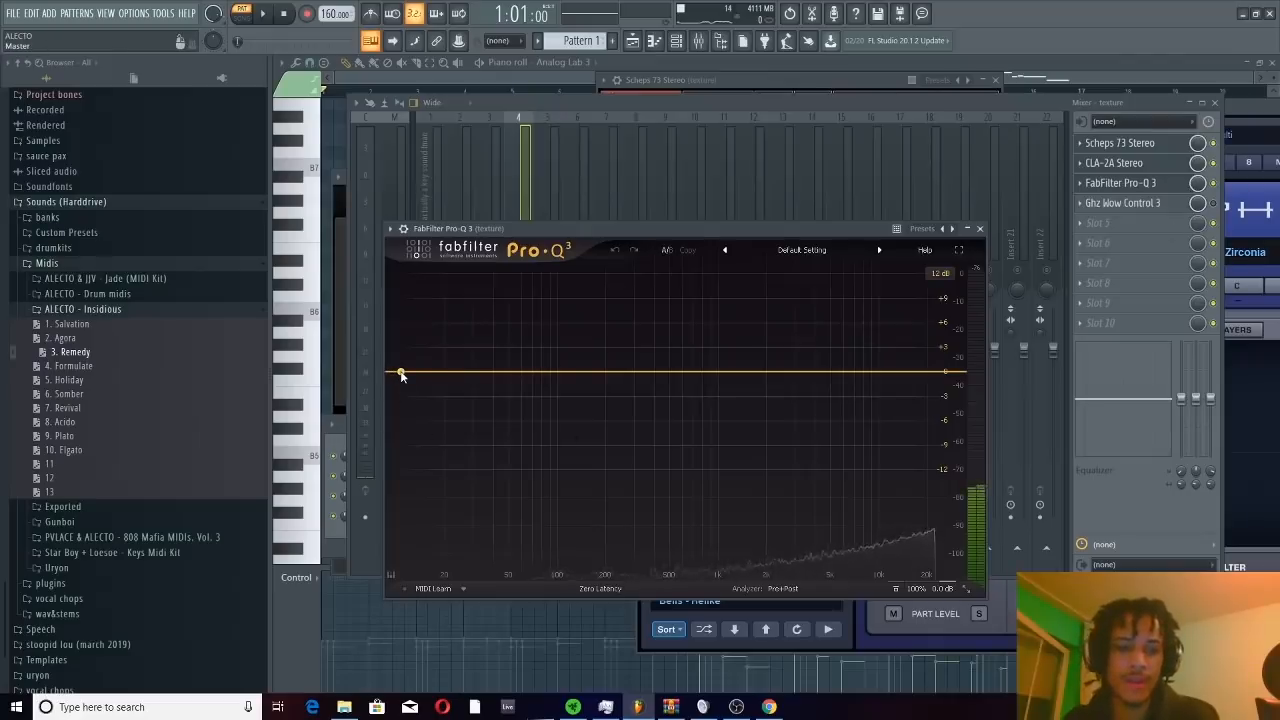
pyautogui.doubleClick(401, 373)
pyautogui.rightClick(401, 373)
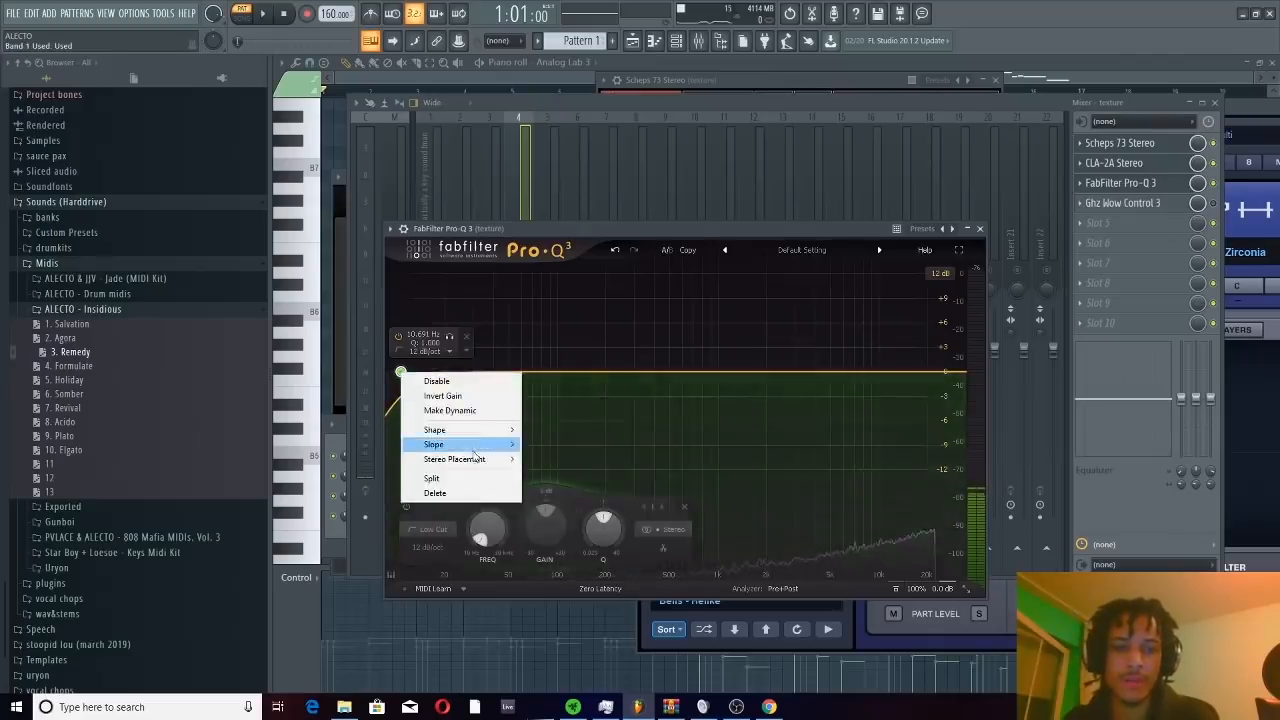
pyautogui.moveTo(481, 451)
pyautogui.click(557, 547)
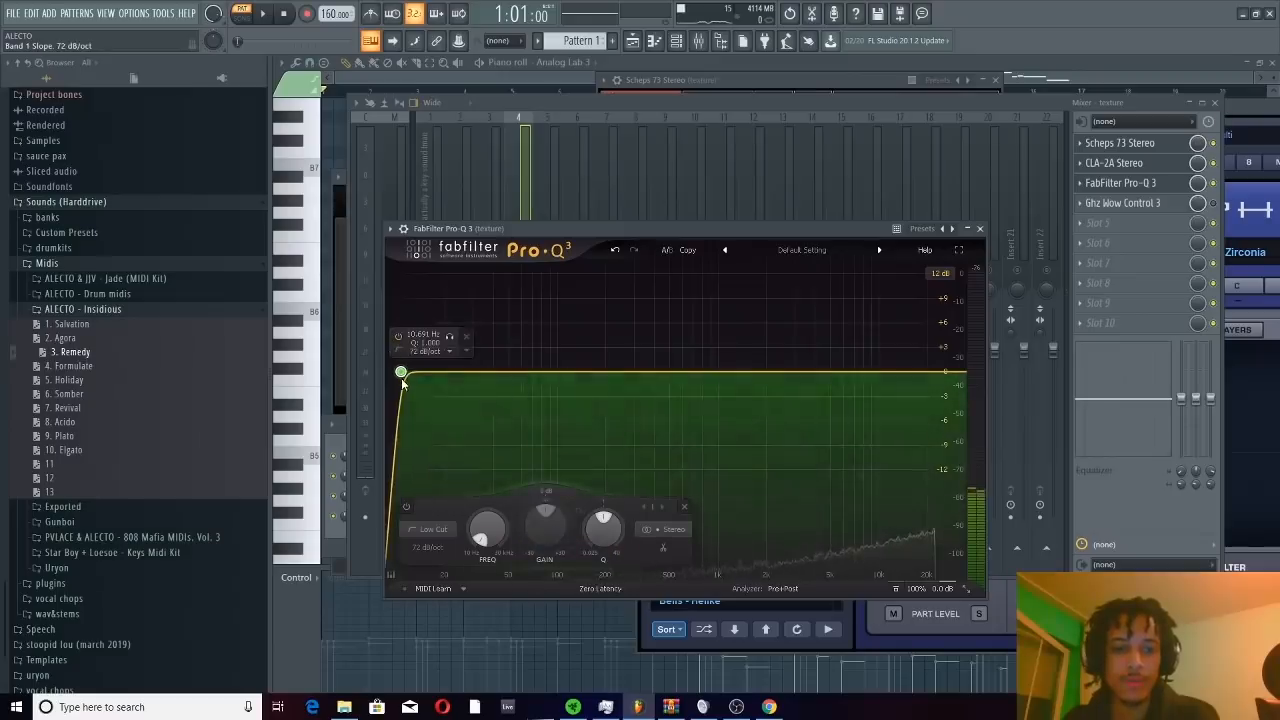
pyautogui.moveTo(404, 378); pyautogui.dragTo(664, 384)
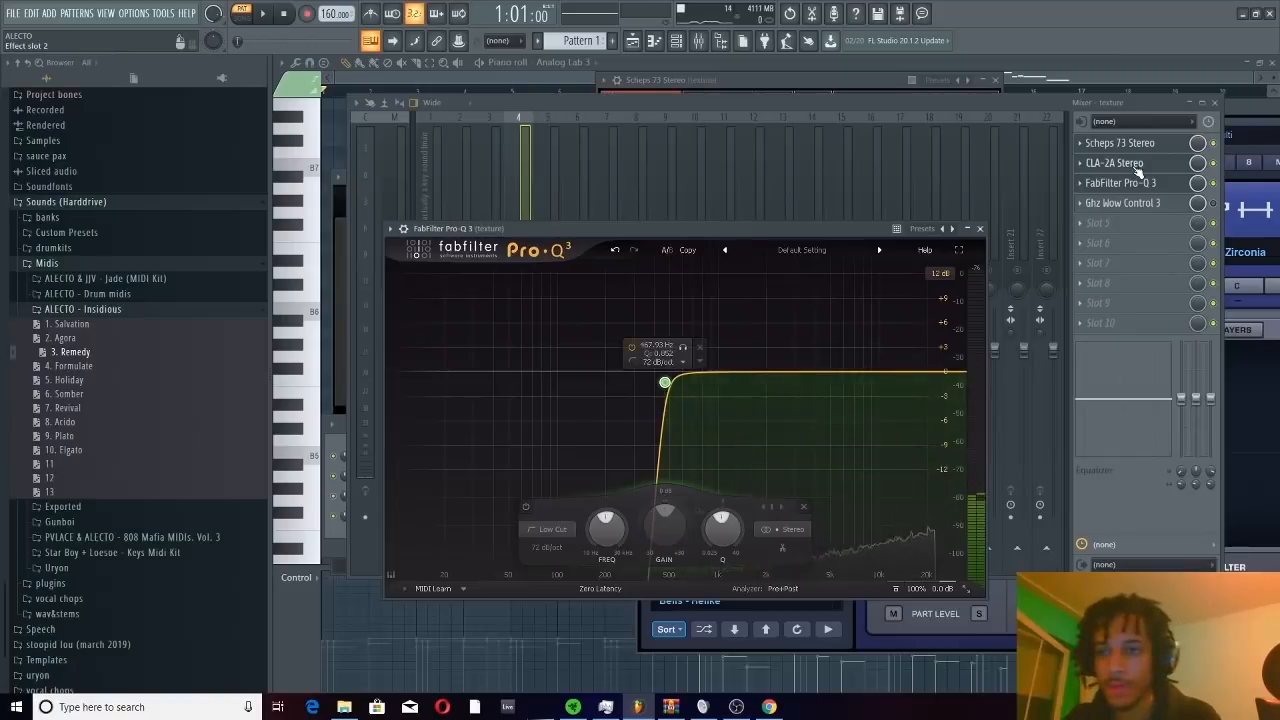
# With the pattern playing, move the texture track's low cut to about 594 Hz with Q 0.389, then return to the mixer and stop playback
pyautogui.click(1135, 165)
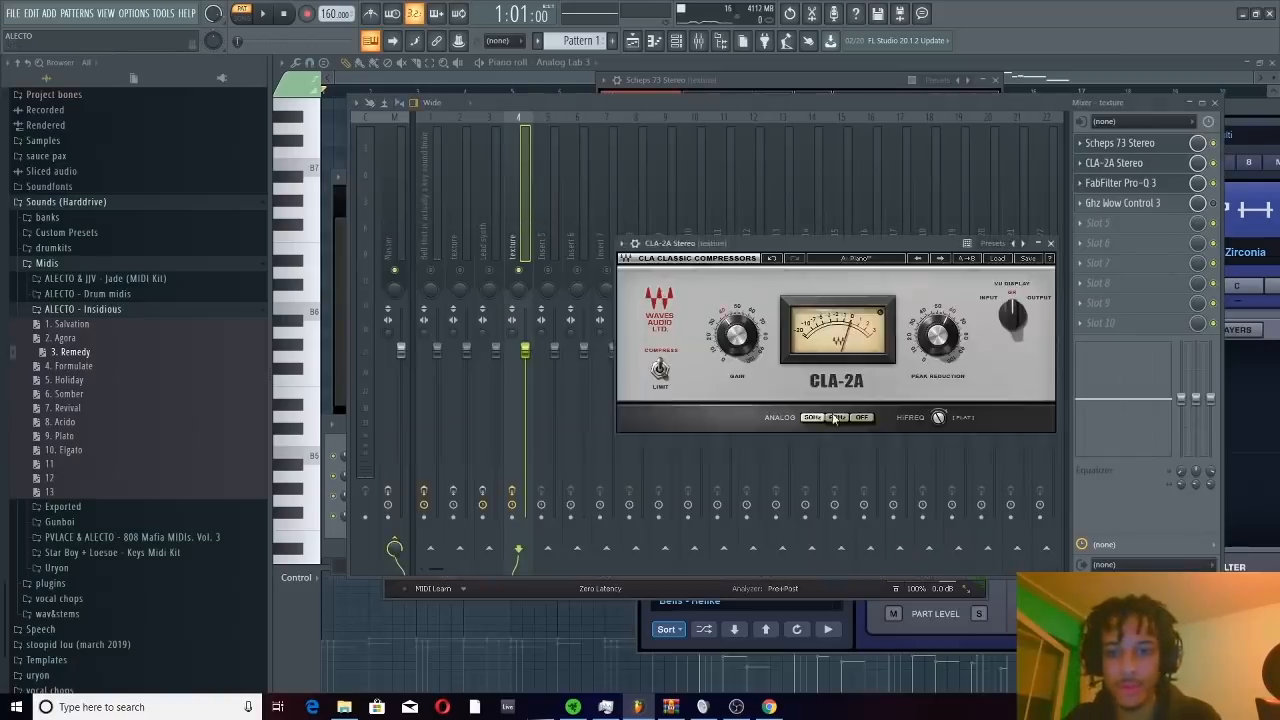
pyautogui.click(1125, 183)
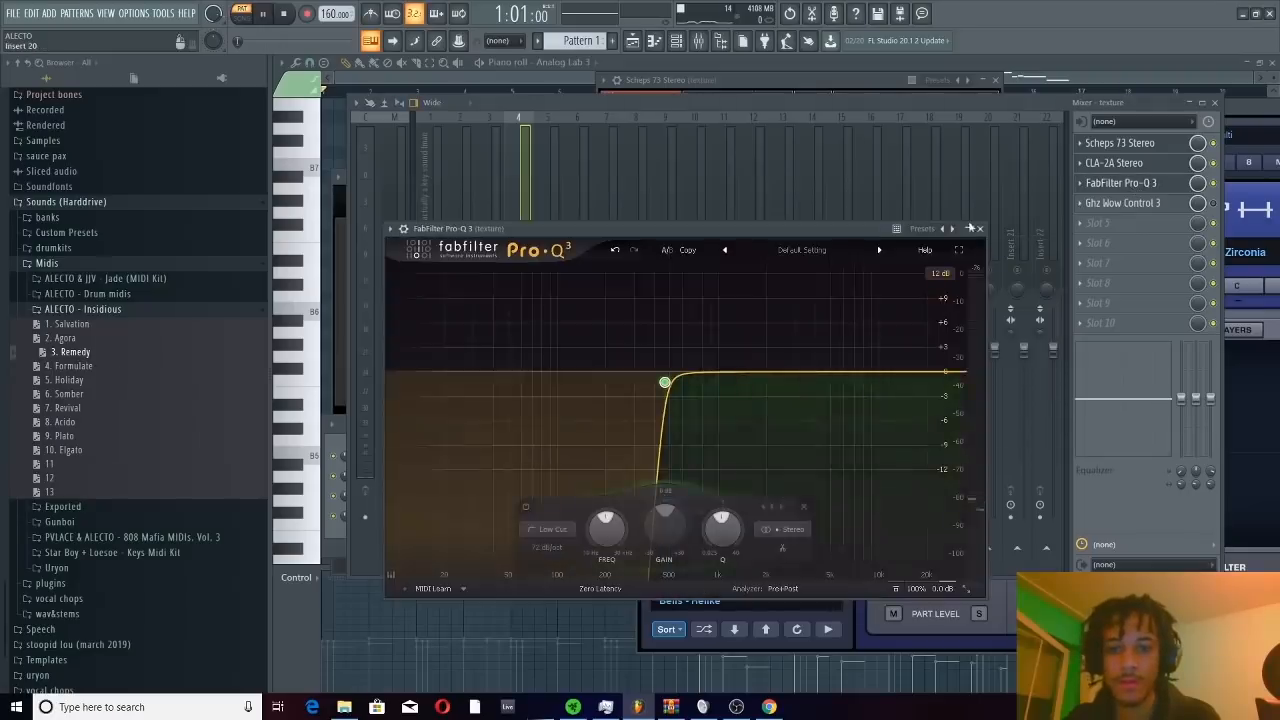
pyautogui.press('space')
pyautogui.moveTo(664, 382); pyautogui.dragTo(671, 428)
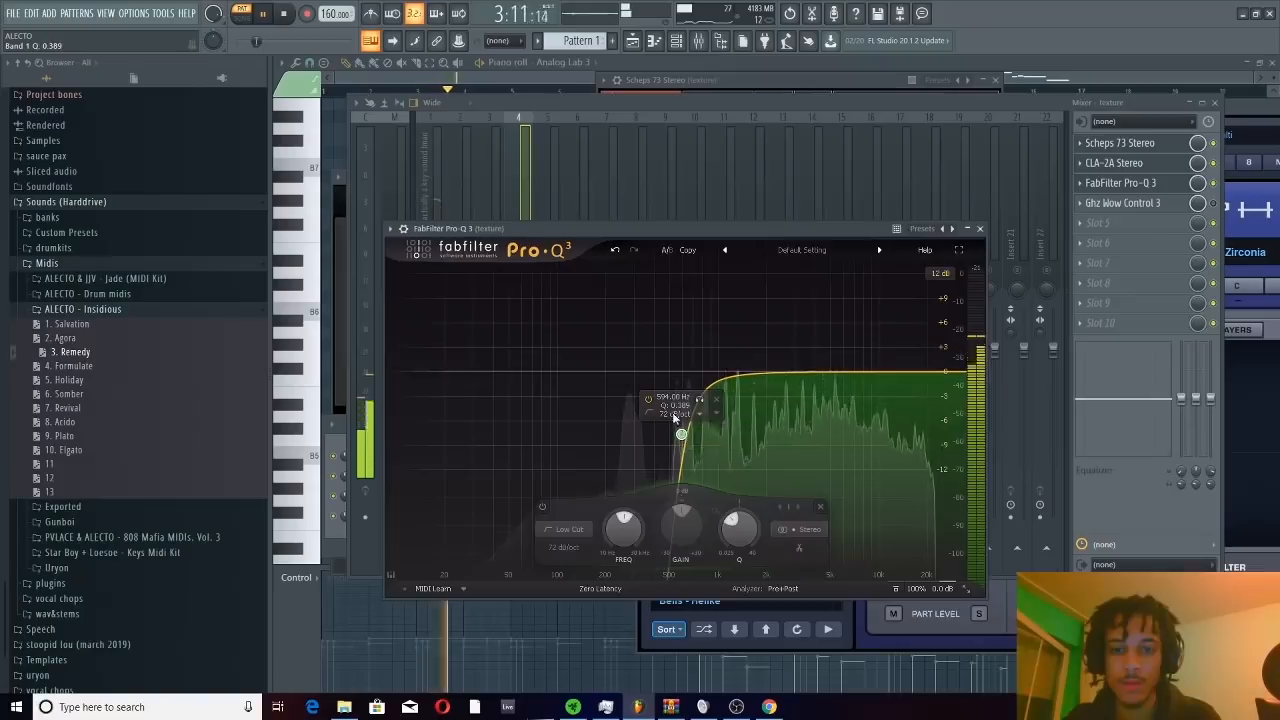
pyautogui.click(513, 180)
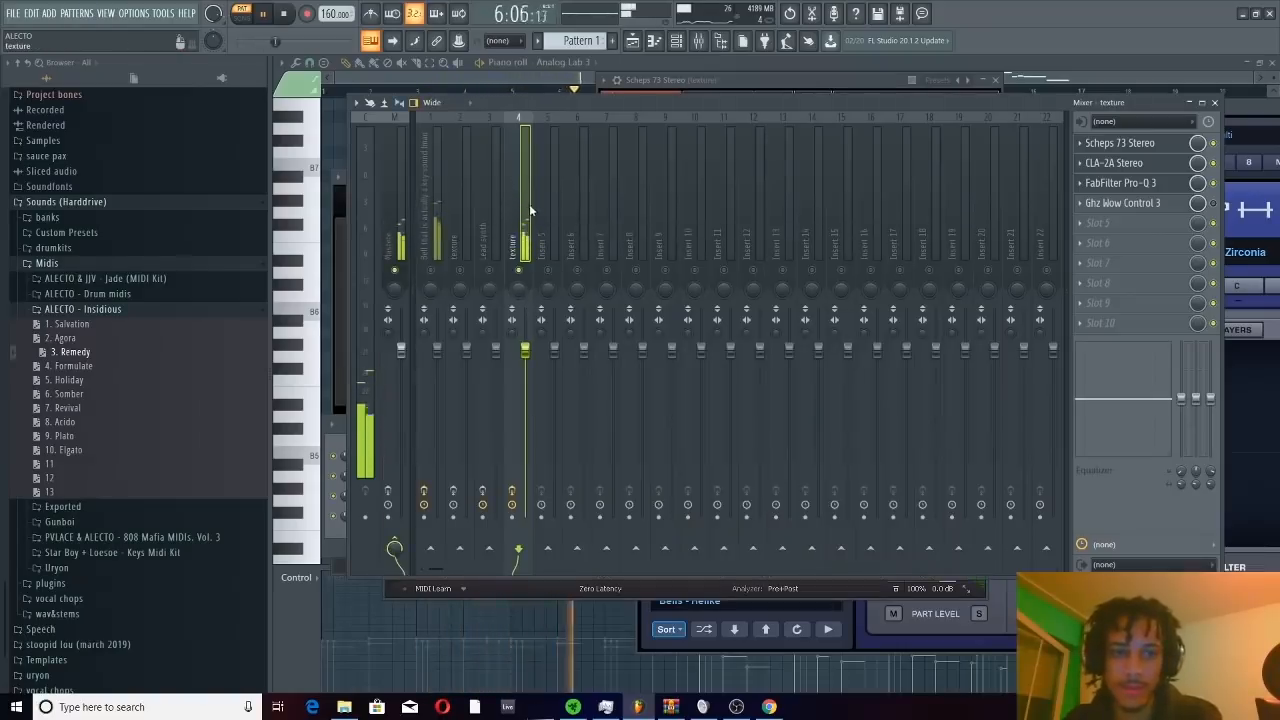
pyautogui.press('space')
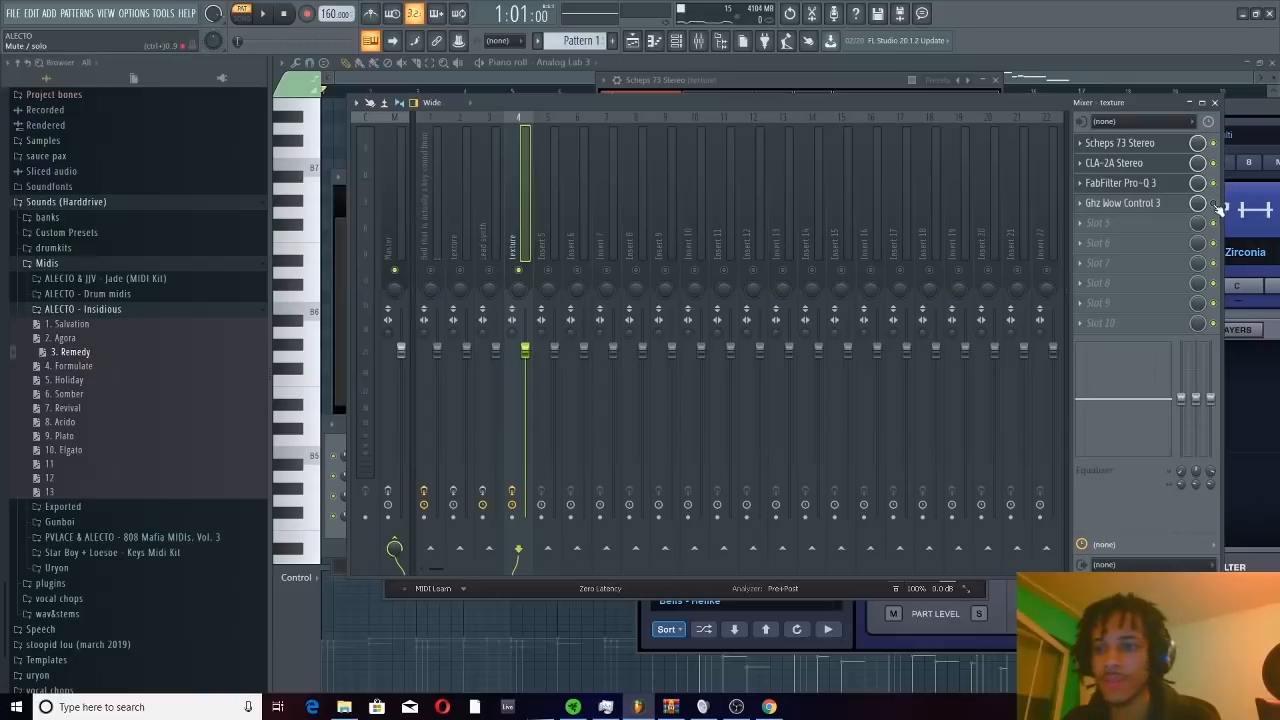
# Enable Ghz Wow Control 3 on the texture track and set its Amount to 11% while the pattern plays
pyautogui.press('space')
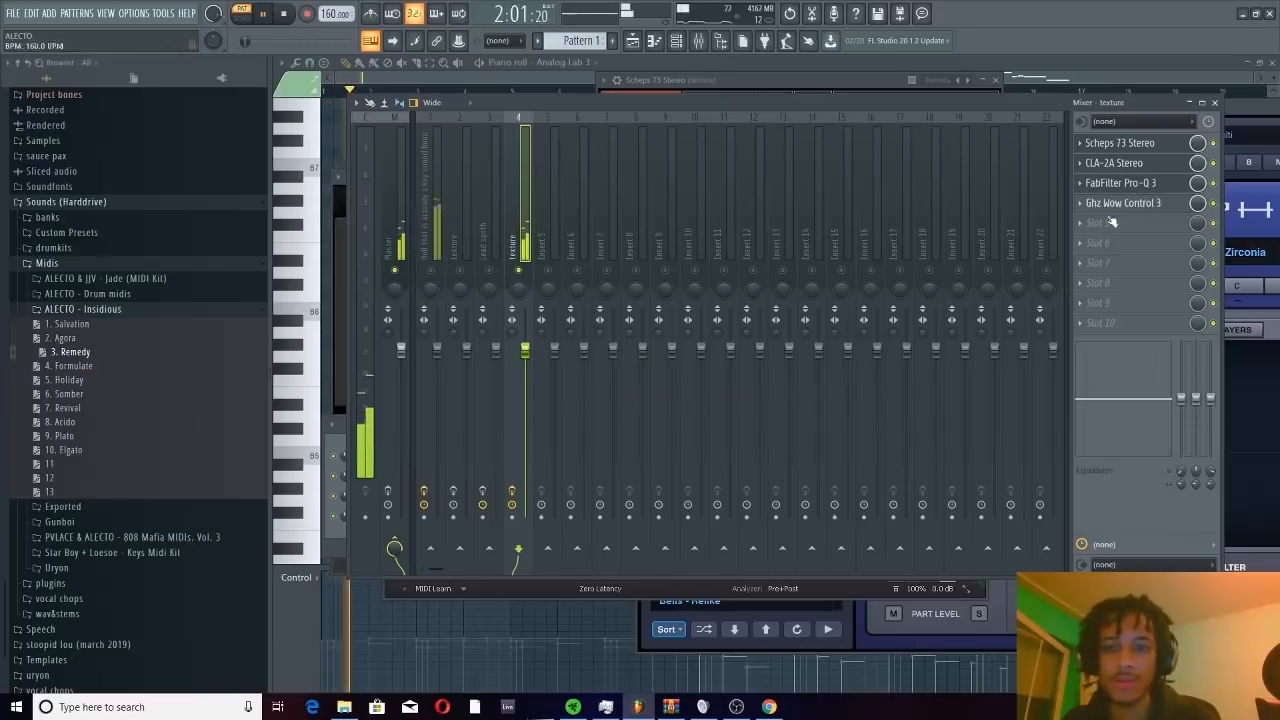
pyautogui.click(1157, 207)
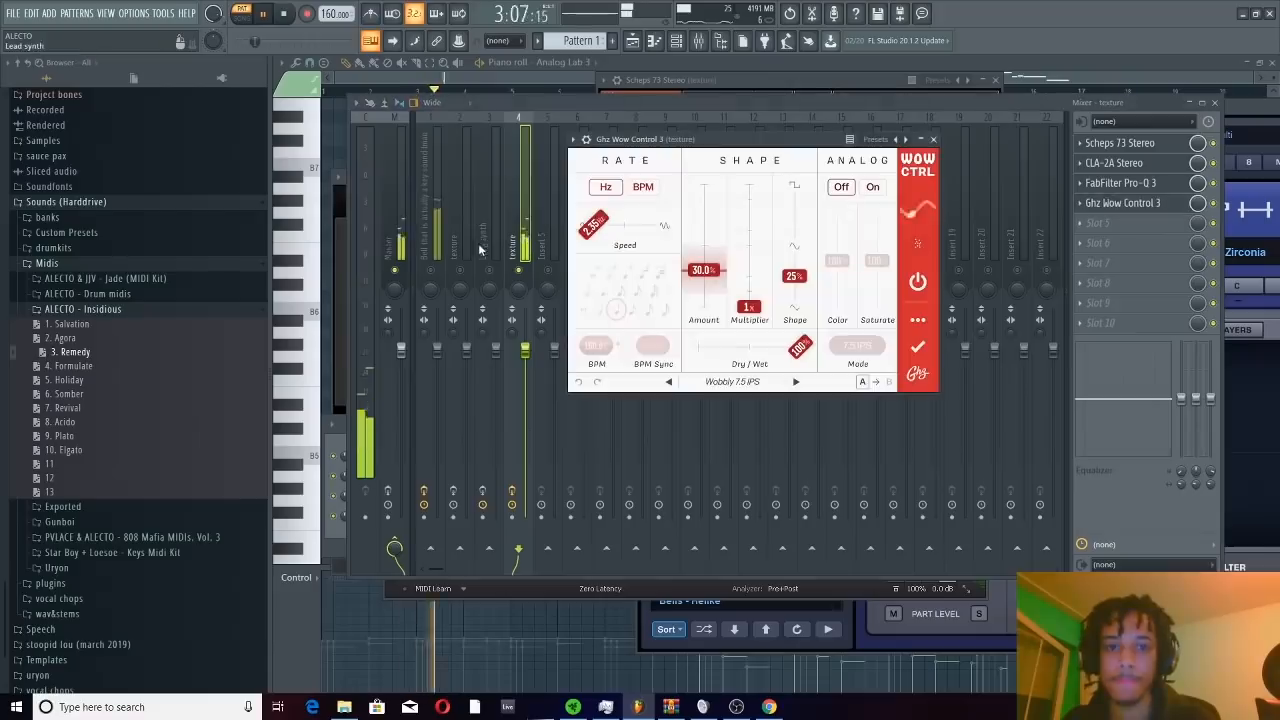
pyautogui.moveTo(703, 270); pyautogui.dragTo(722, 296)
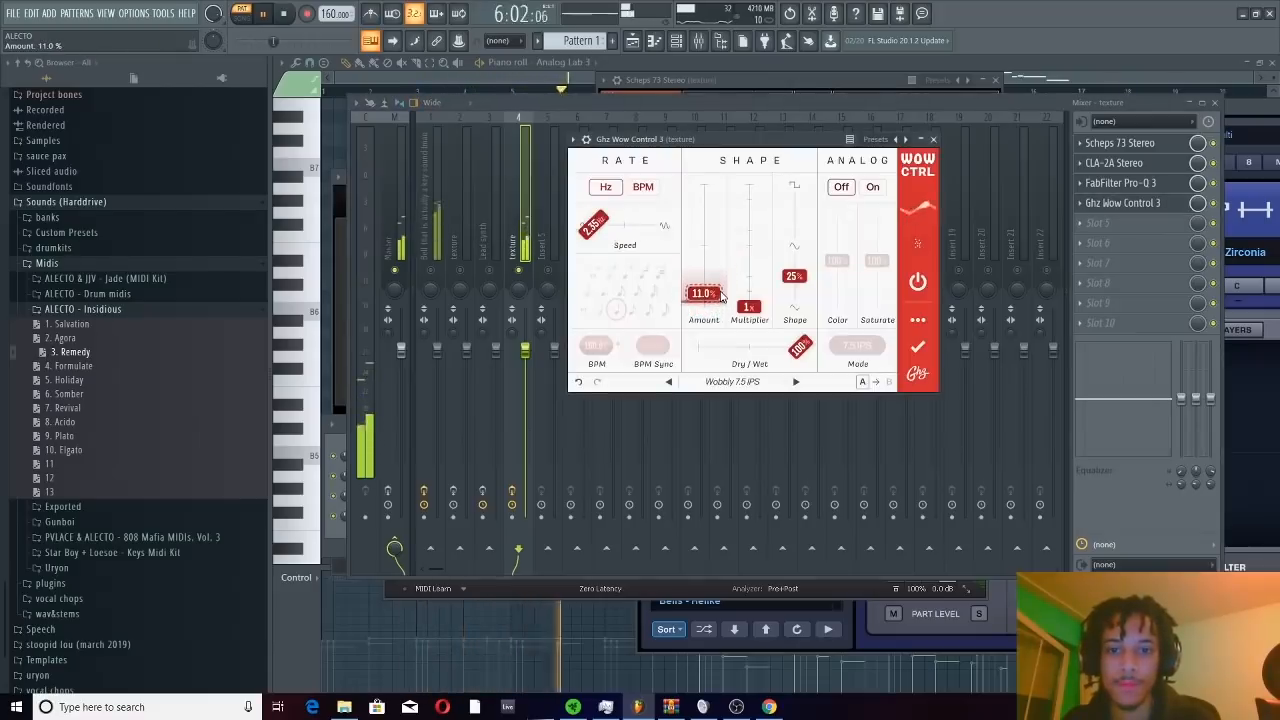
# Turn on Wow Control's Analog section, set its Color to 16% and its Mode to 15 IPS
pyautogui.click(870, 188)
pyautogui.click(880, 349)
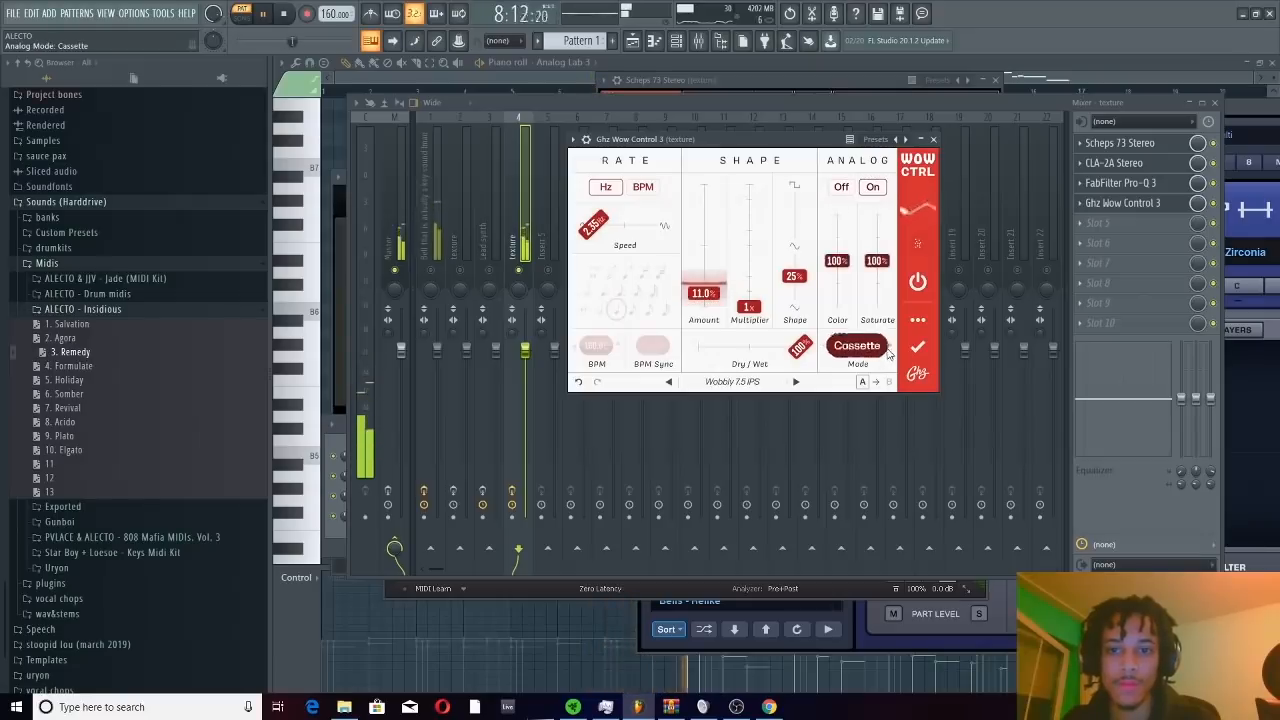
pyautogui.moveTo(840, 264); pyautogui.dragTo(839, 301)
pyautogui.click(890, 346)
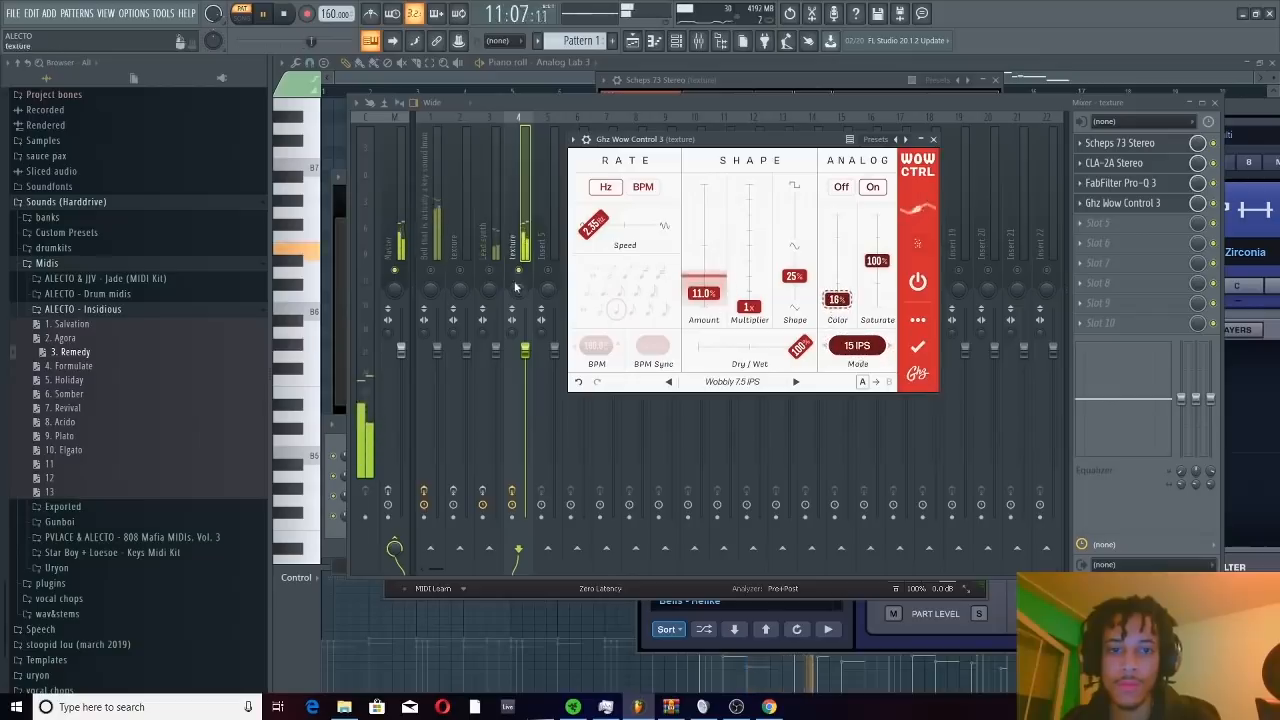
# Set Wow Control's Amount to 7% and Shape to 49%, then stop playback and return to the mixer
pyautogui.moveTo(704, 292); pyautogui.dragTo(704, 298)
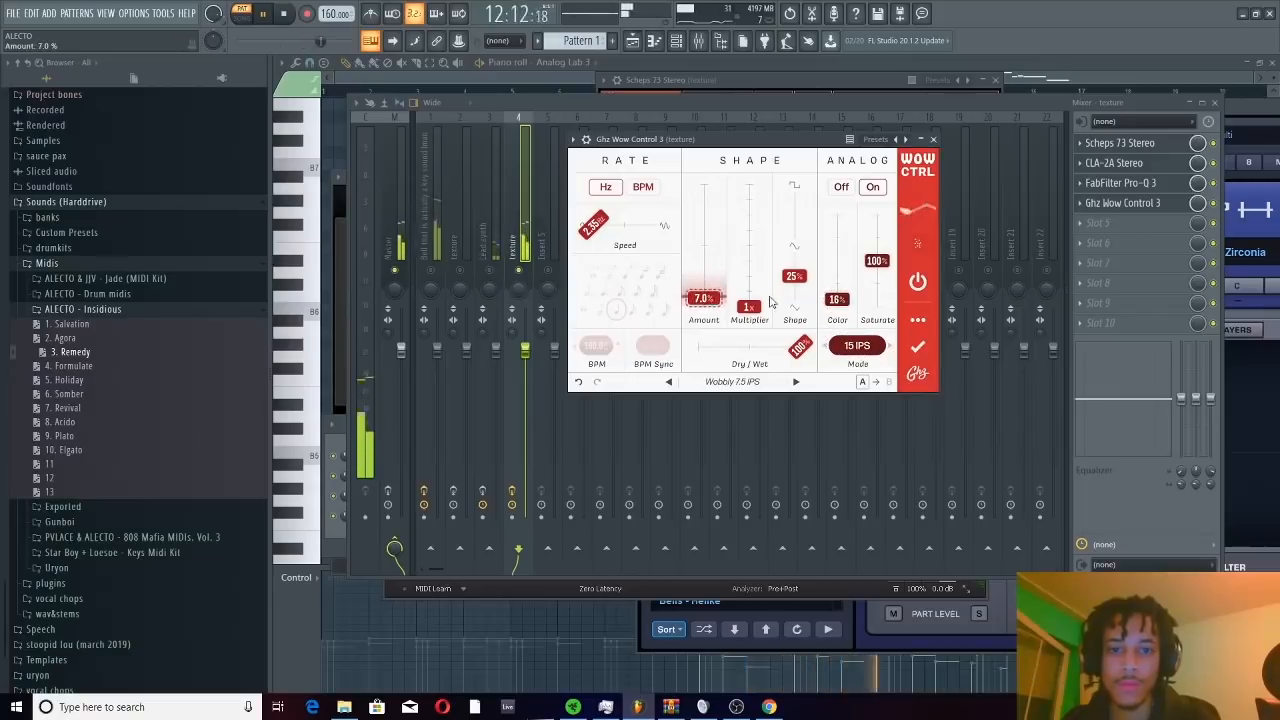
pyautogui.moveTo(794, 276); pyautogui.dragTo(794, 246)
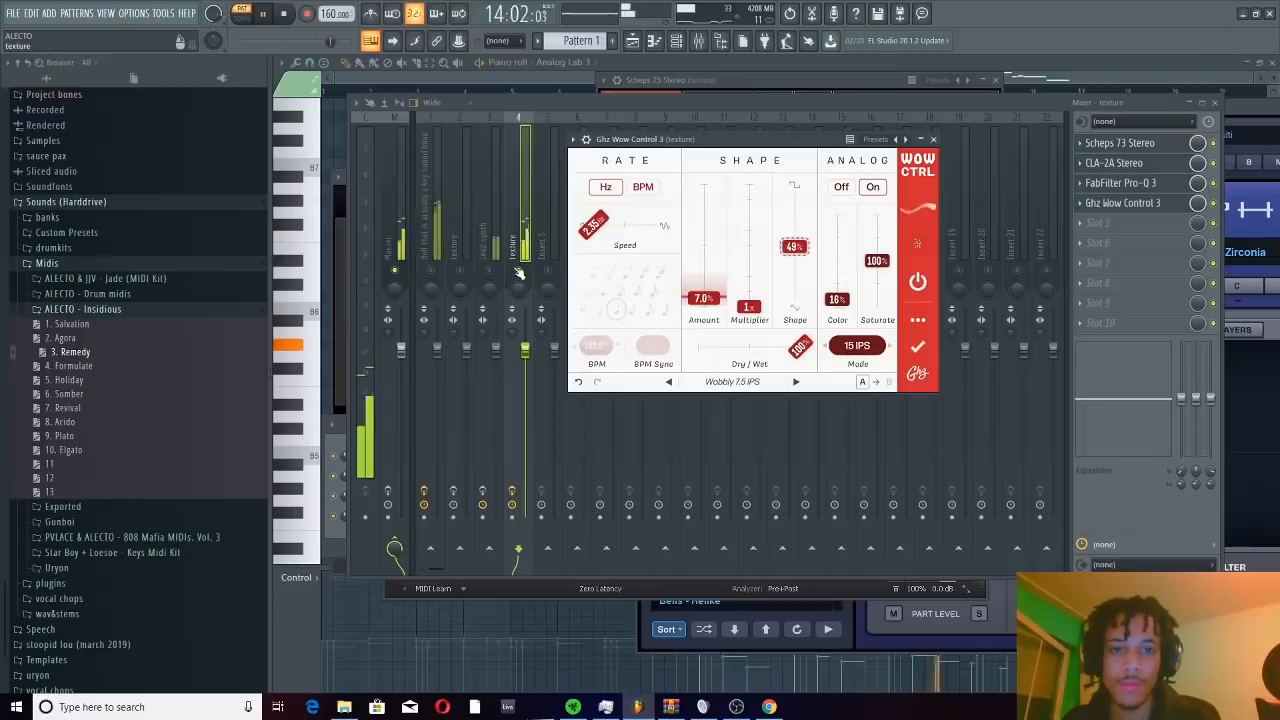
pyautogui.press('space')
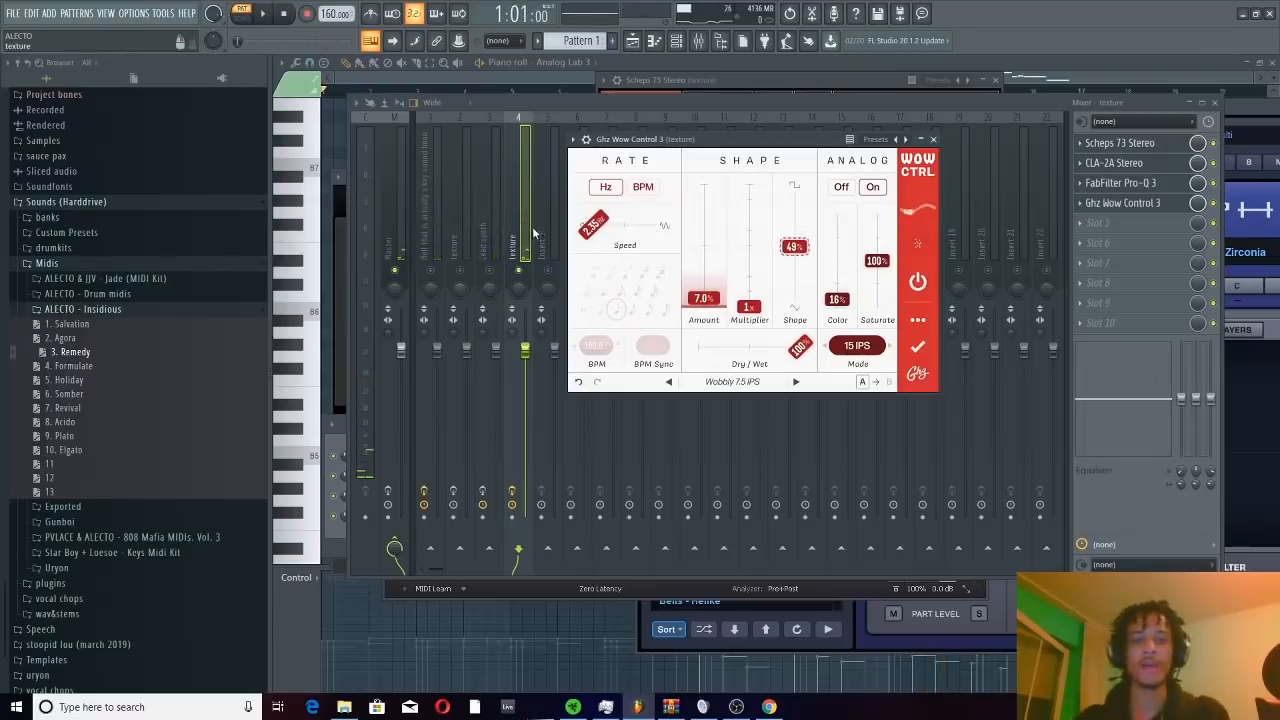
pyautogui.press('Escape')
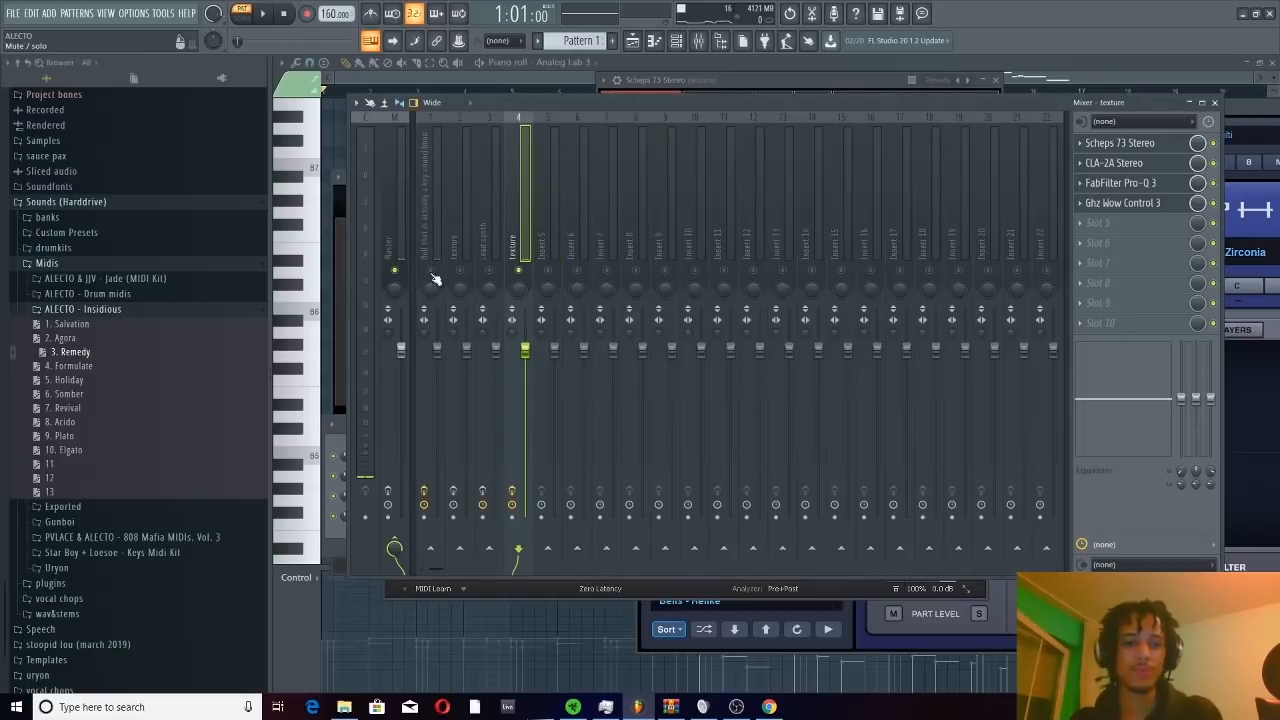
# Unmute the bell track and balance it against the texture during playback, lowering the bell fader to about -1.9 dB and the texture fader further
pyautogui.press('space')
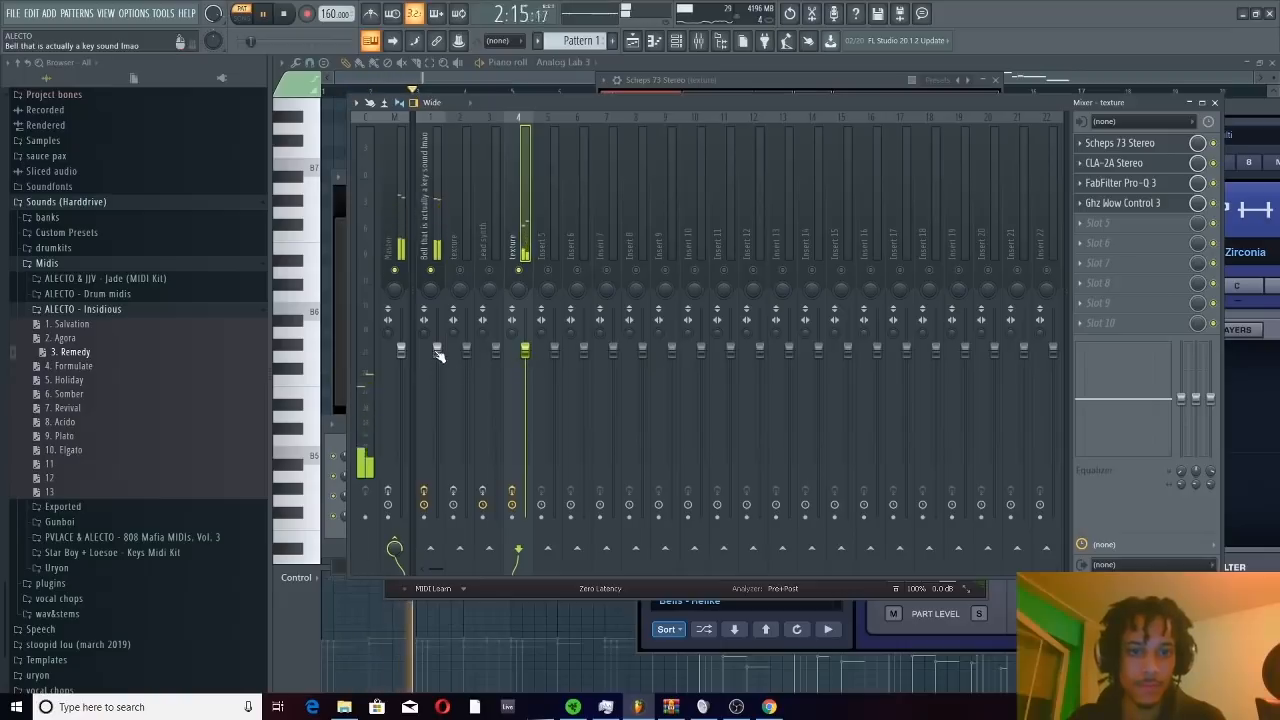
pyautogui.moveTo(437, 352); pyautogui.dragTo(437, 366)
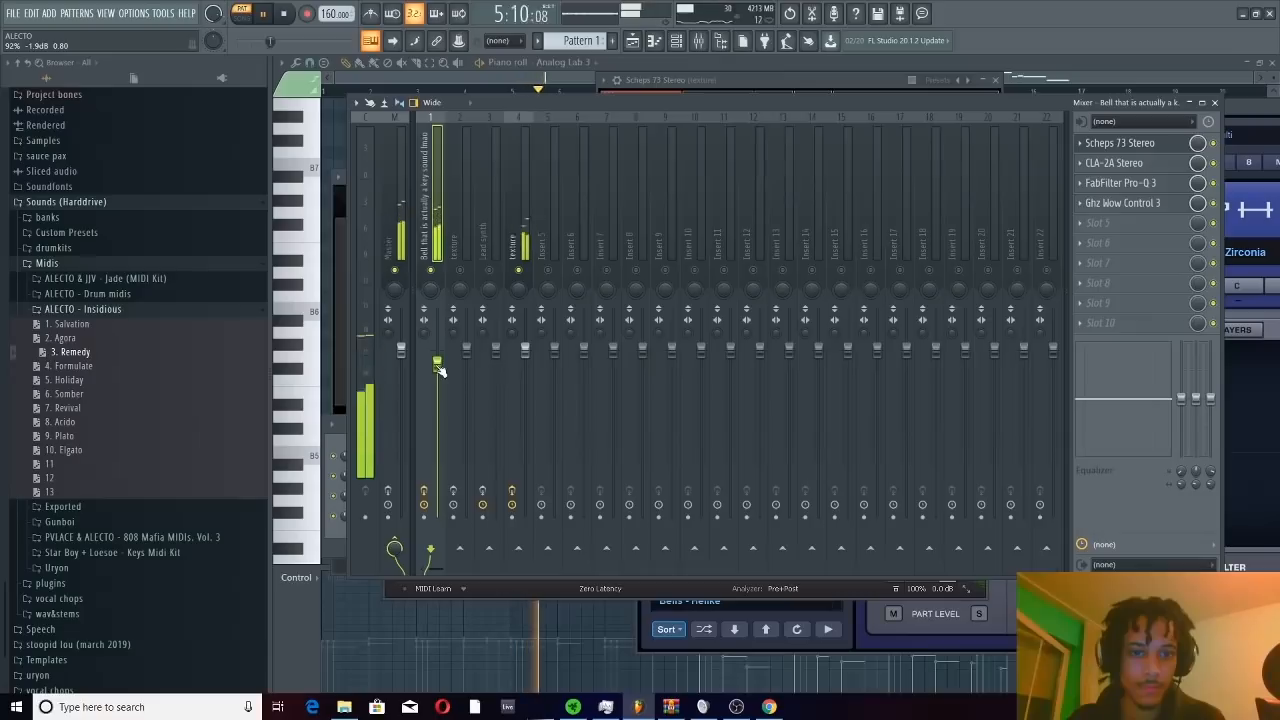
pyautogui.moveTo(525, 351); pyautogui.dragTo(525, 392)
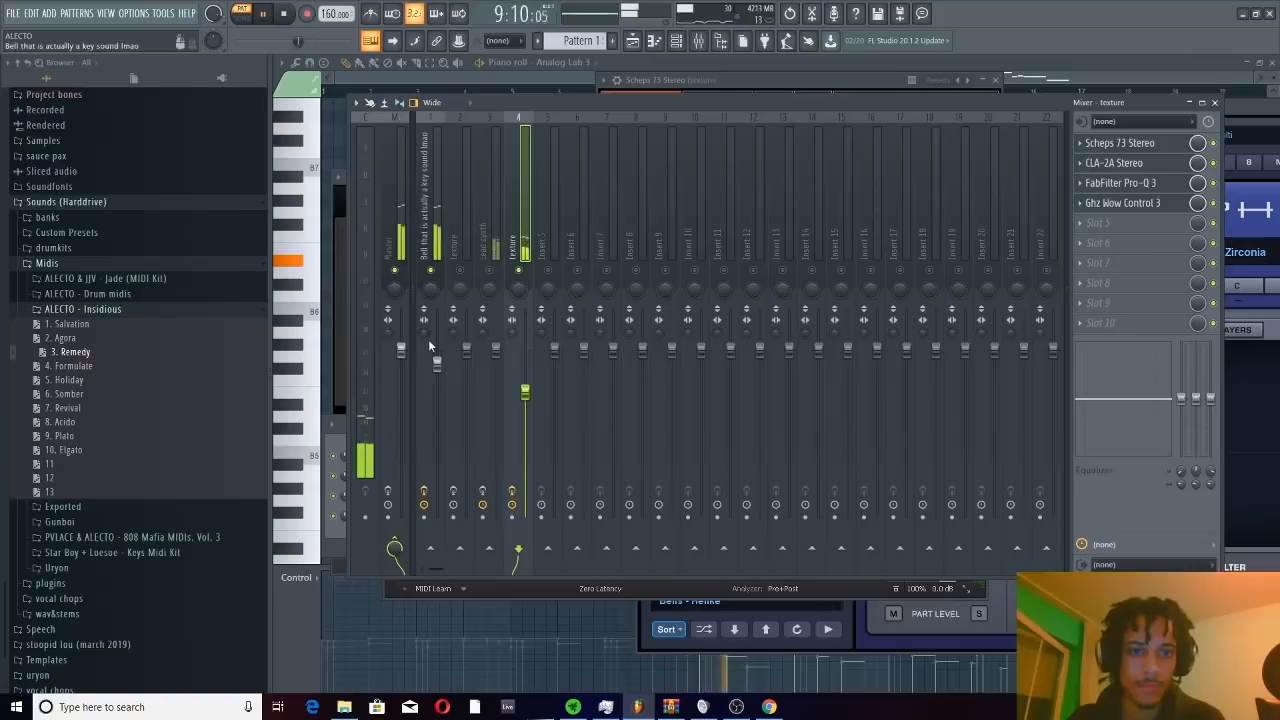
pyautogui.press('space')
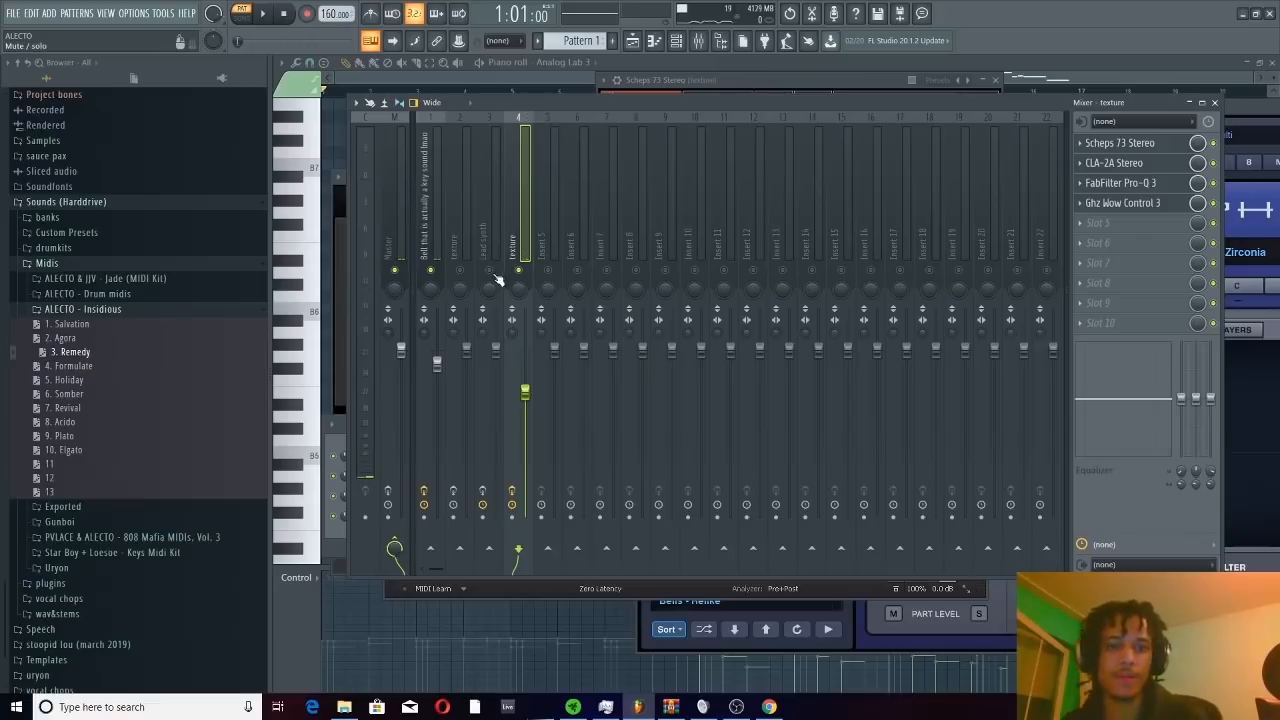
# Solo the Lead synth track, select bars 9 through 16 in the Analog Lab 3 piano roll, and audition them from the mixer
pyautogui.click(491, 238)
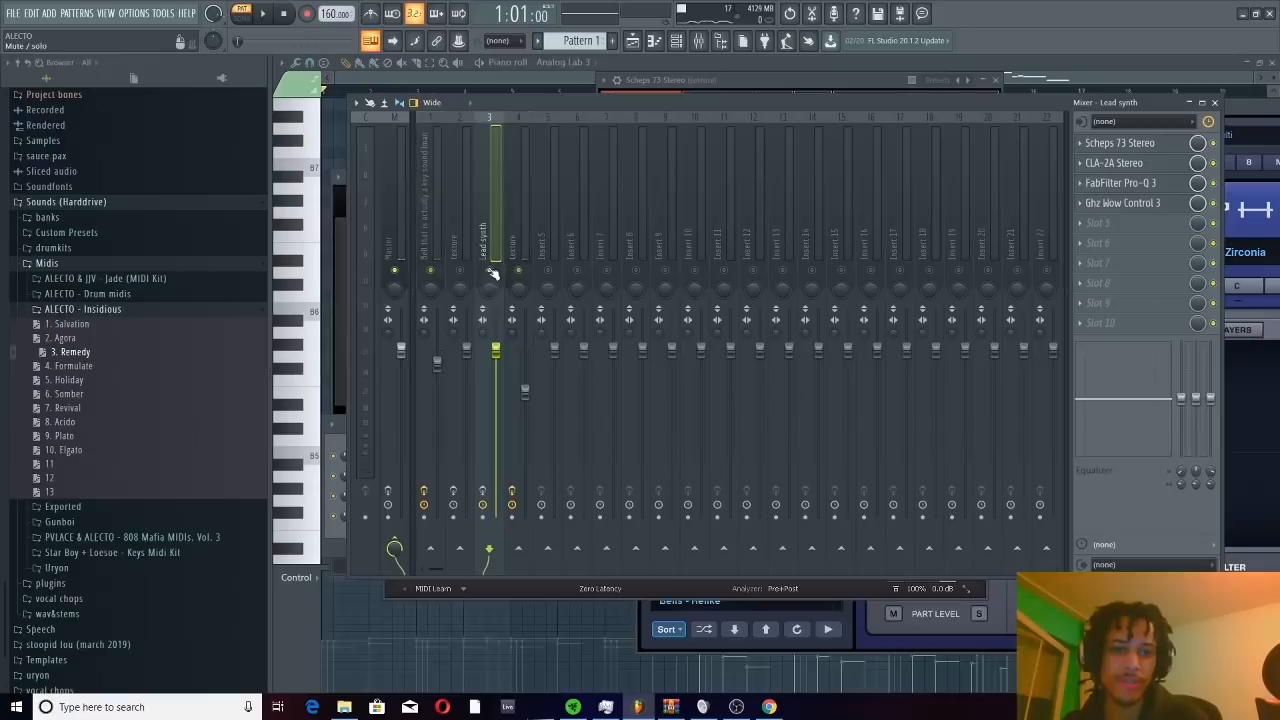
pyautogui.click(338, 540)
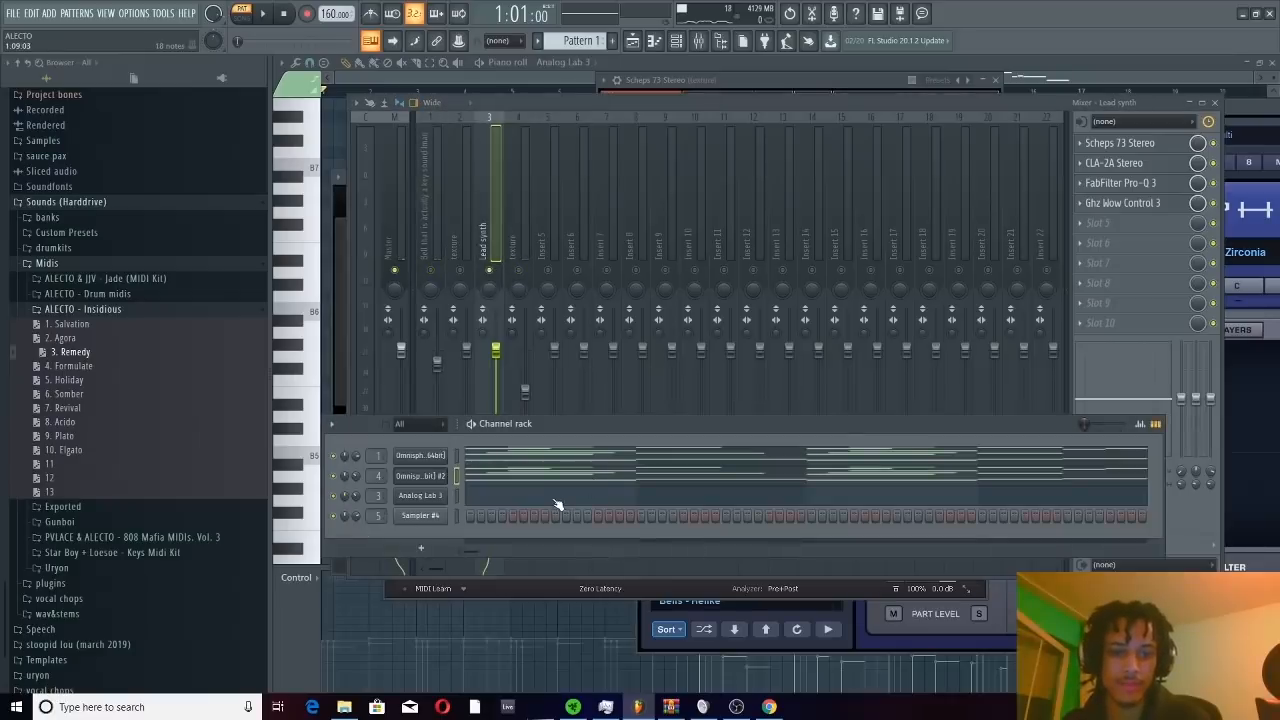
pyautogui.click(558, 500)
pyautogui.moveTo(703, 93); pyautogui.dragTo(1083, 138)
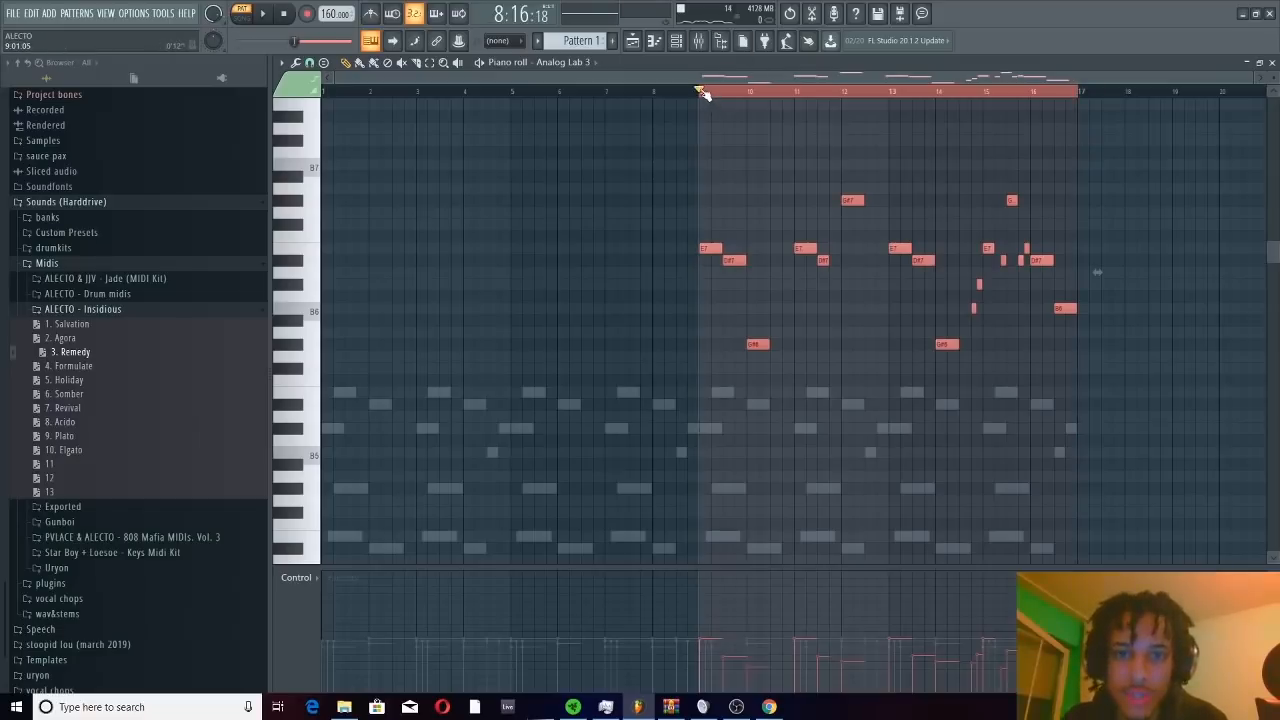
pyautogui.click(677, 42)
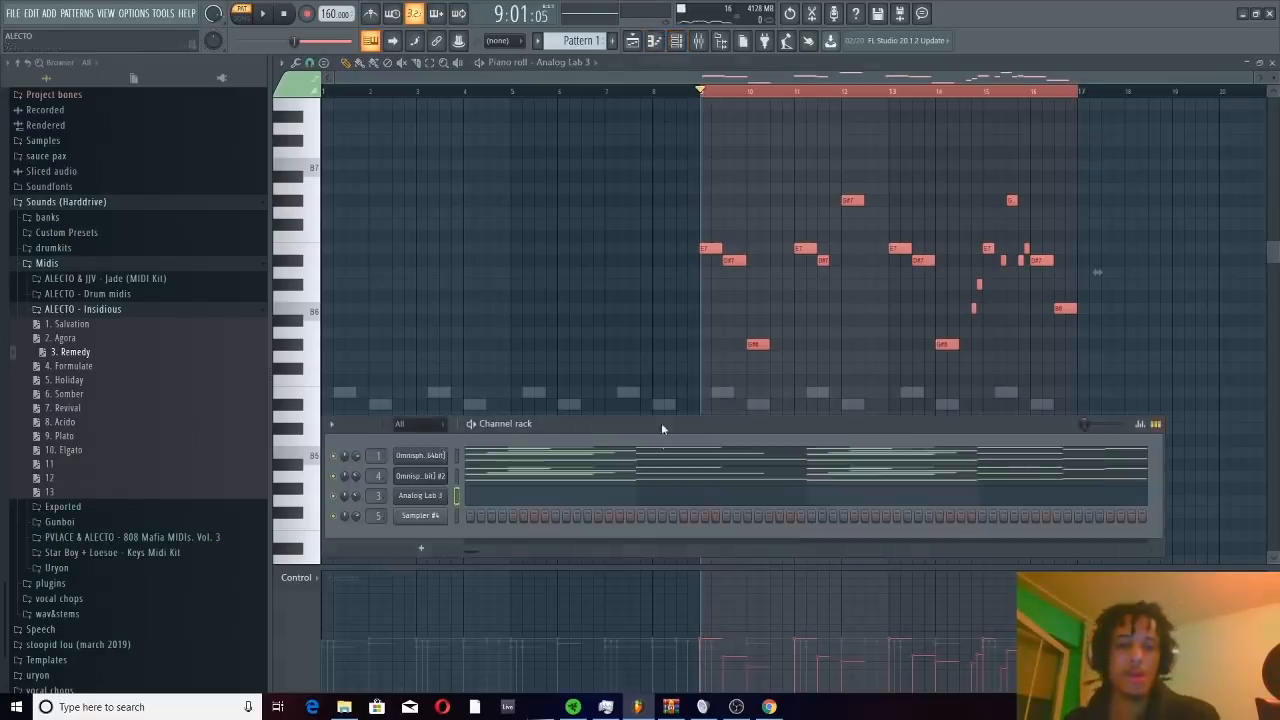
pyautogui.click(699, 42)
pyautogui.press('space')
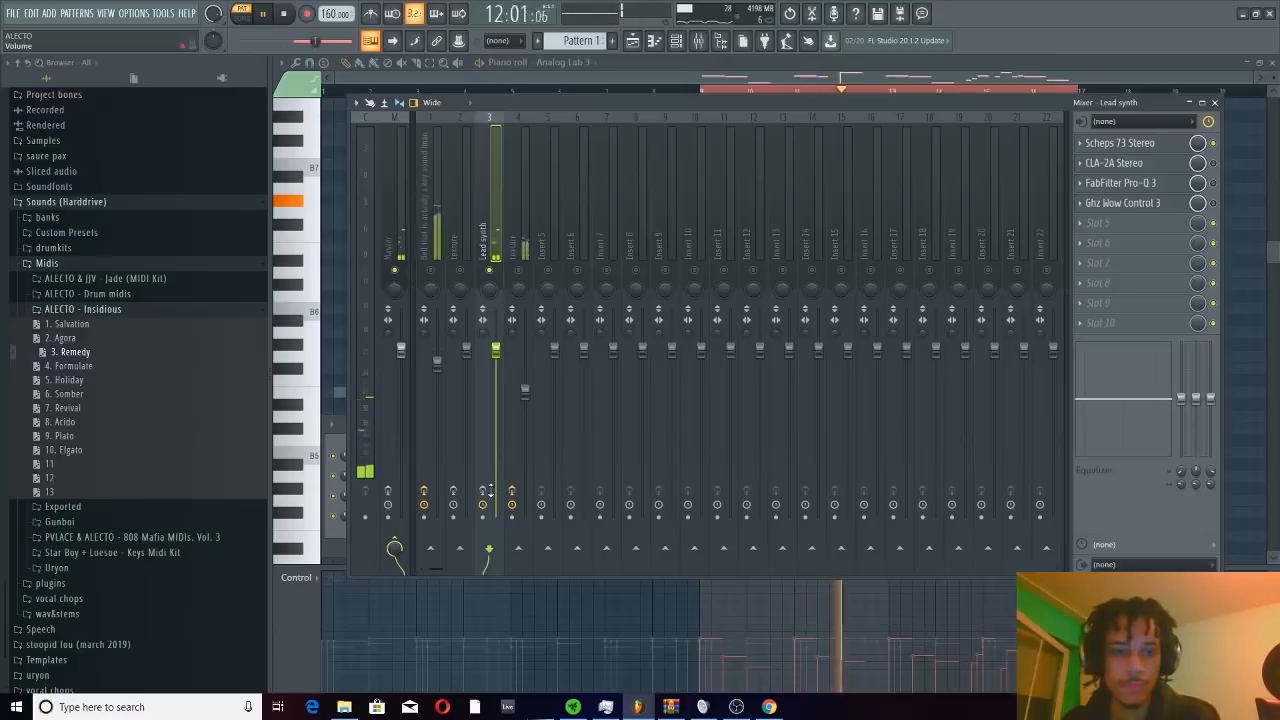
# Load the Vocal 1 preset in the lead synth's Scheps 73 and set its left High gain to 7.6 dB, auditioning the result
pyautogui.click(1108, 145)
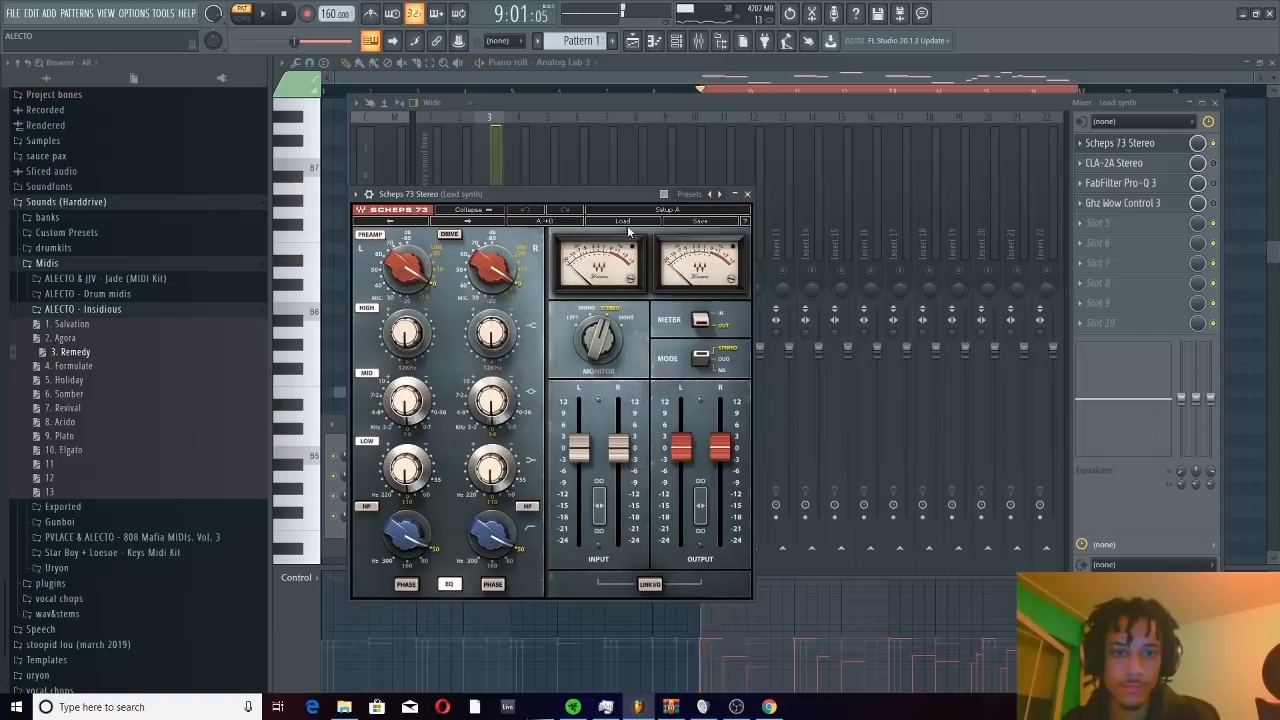
pyautogui.click(626, 223)
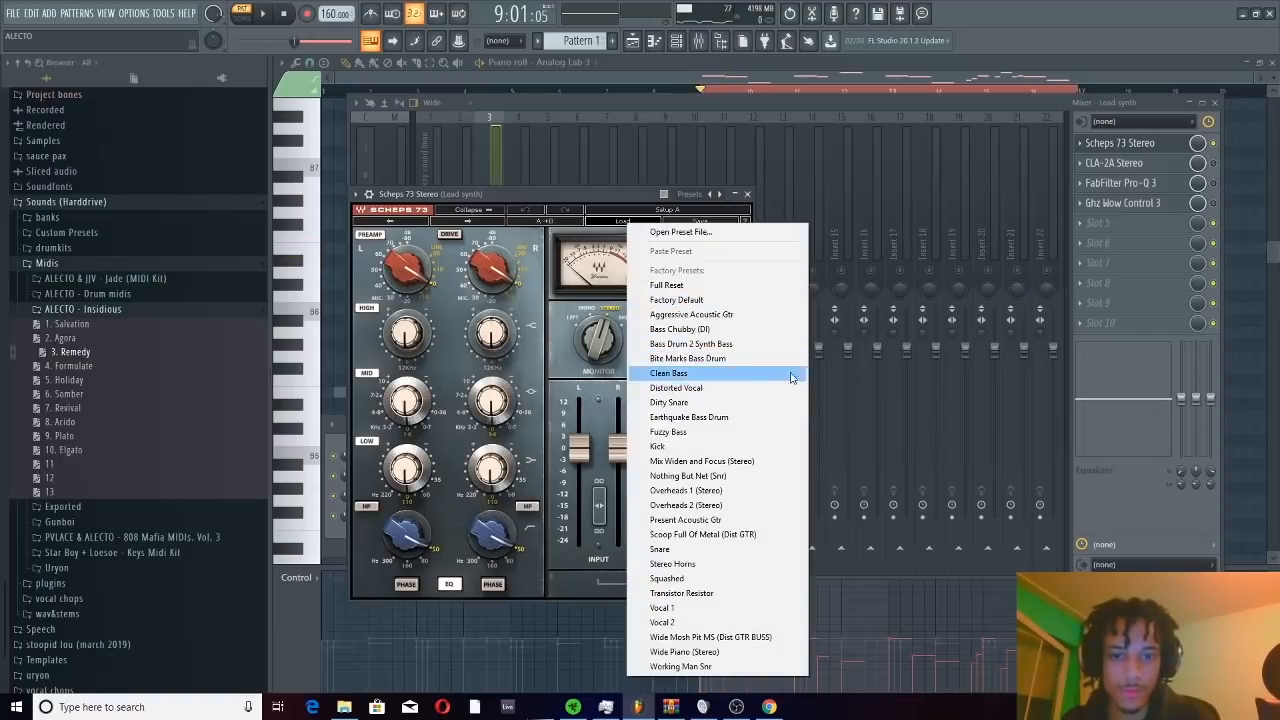
pyautogui.click(680, 608)
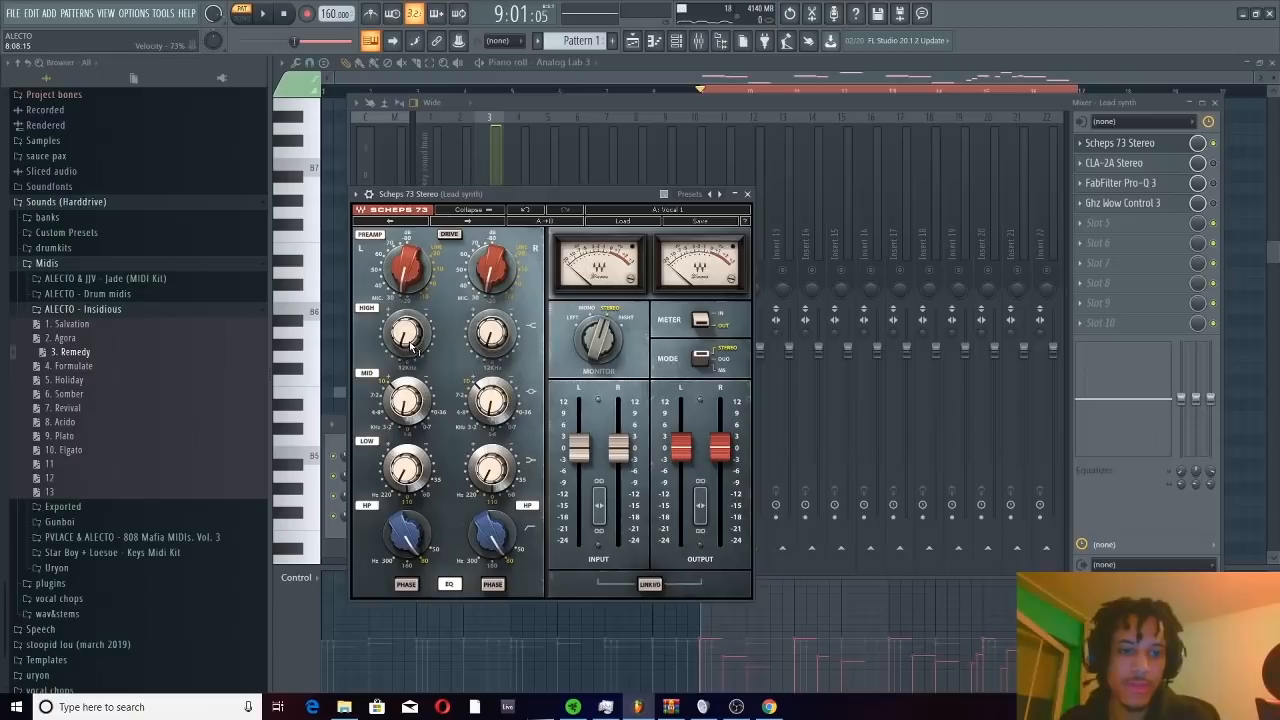
pyautogui.moveTo(409, 345); pyautogui.dragTo(409, 332)
pyautogui.press('space')
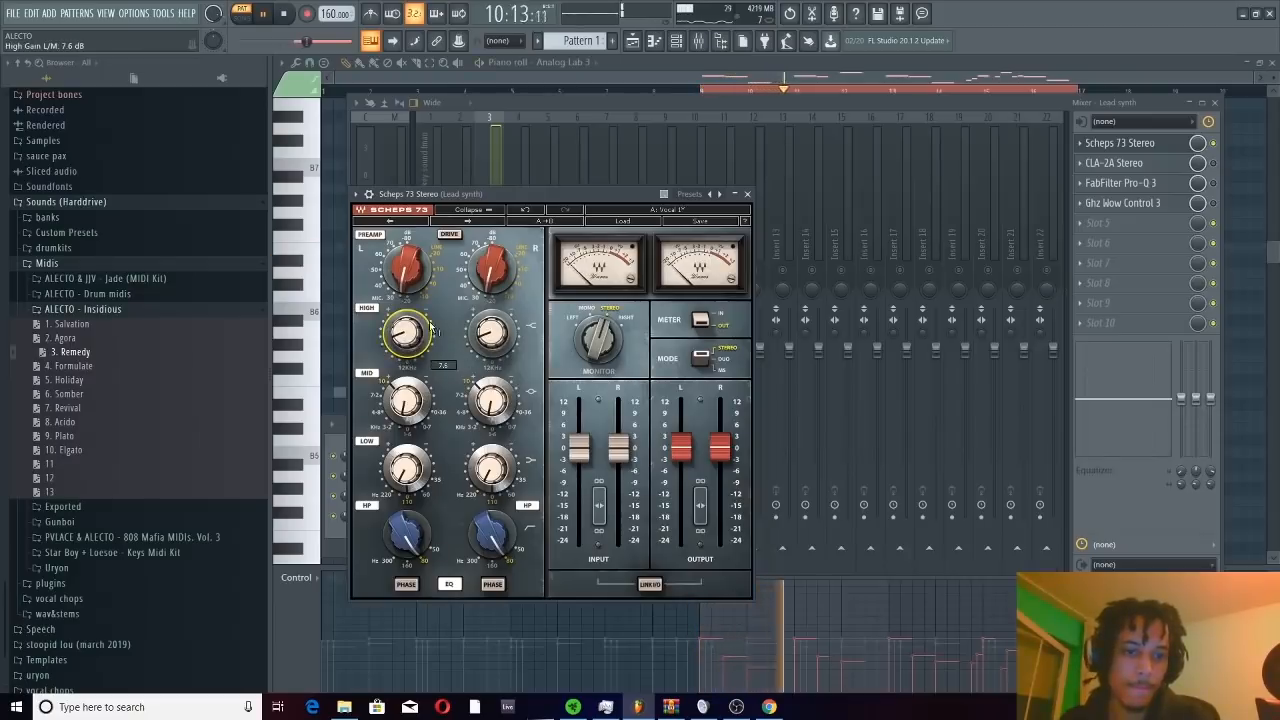
pyautogui.click(747, 195)
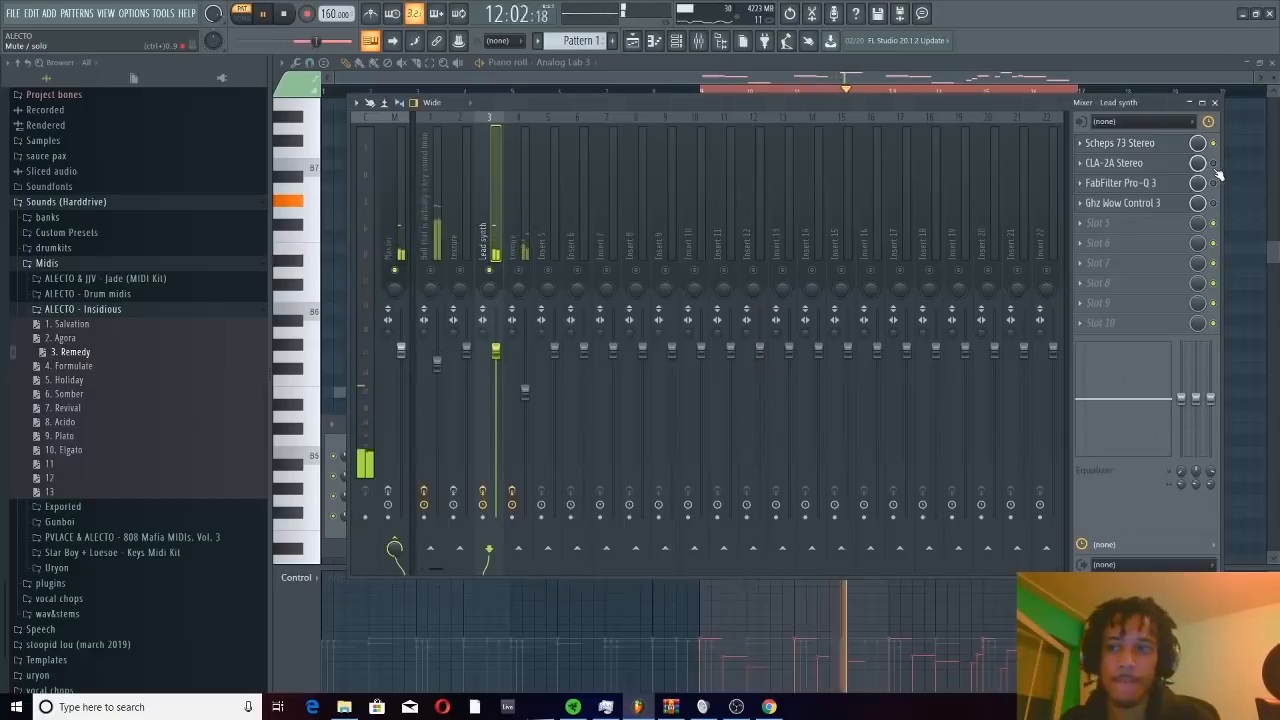
pyautogui.press('space')
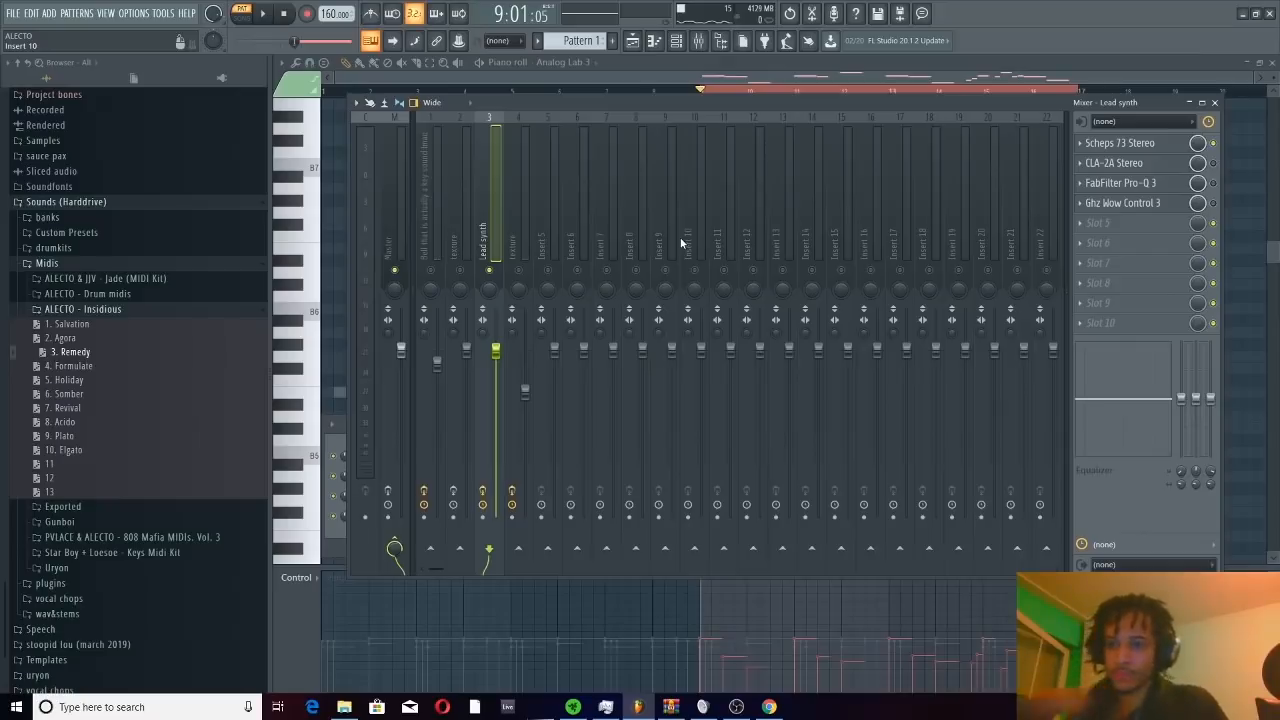
# Add a 96 dB/oct low cut at about 1415 Hz in the lead synth's FabFilter Pro-Q 3
pyautogui.click(1155, 192)
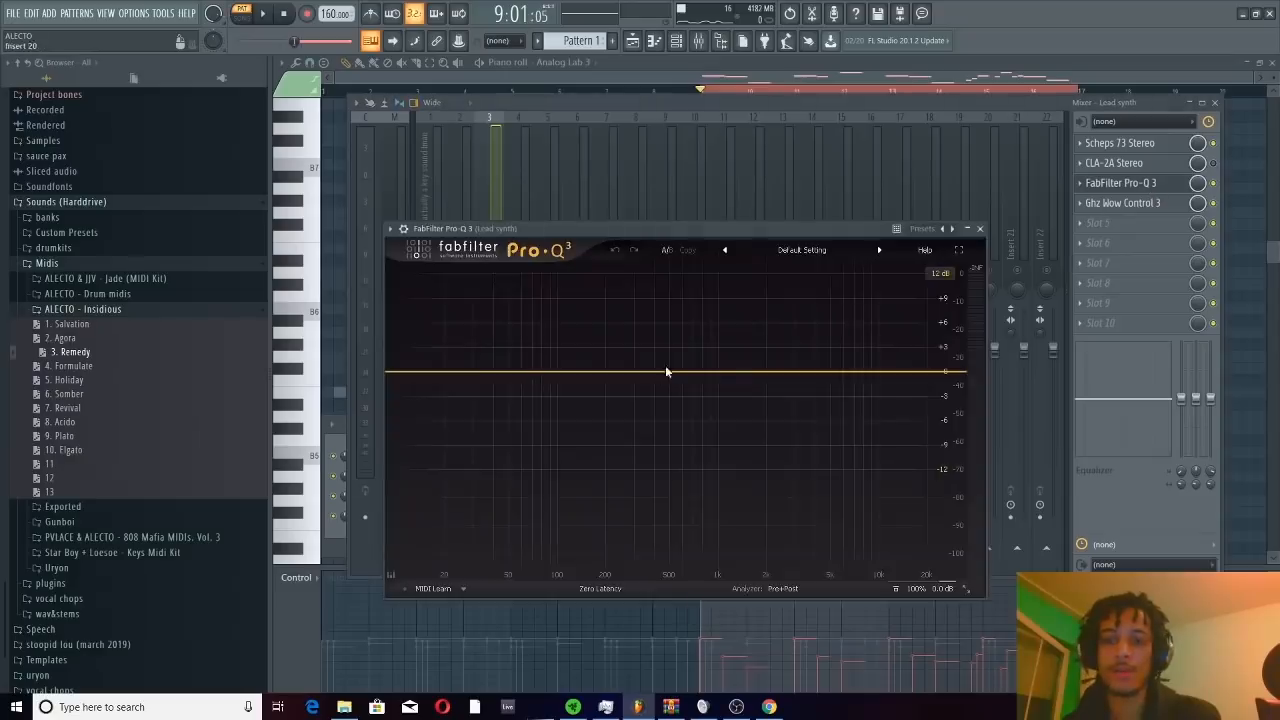
pyautogui.doubleClick(419, 373)
pyautogui.rightClick(419, 373)
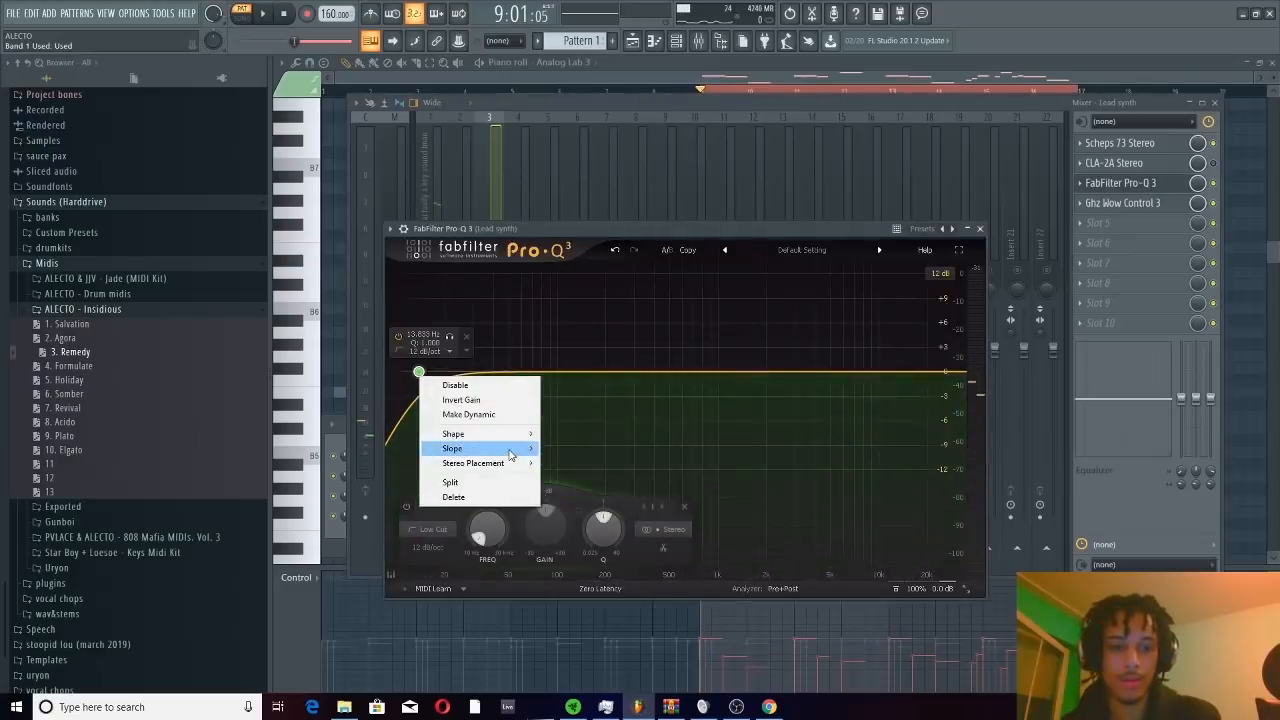
pyautogui.moveTo(452, 448)
pyautogui.click(577, 567)
pyautogui.moveTo(419, 373); pyautogui.dragTo(762, 380)
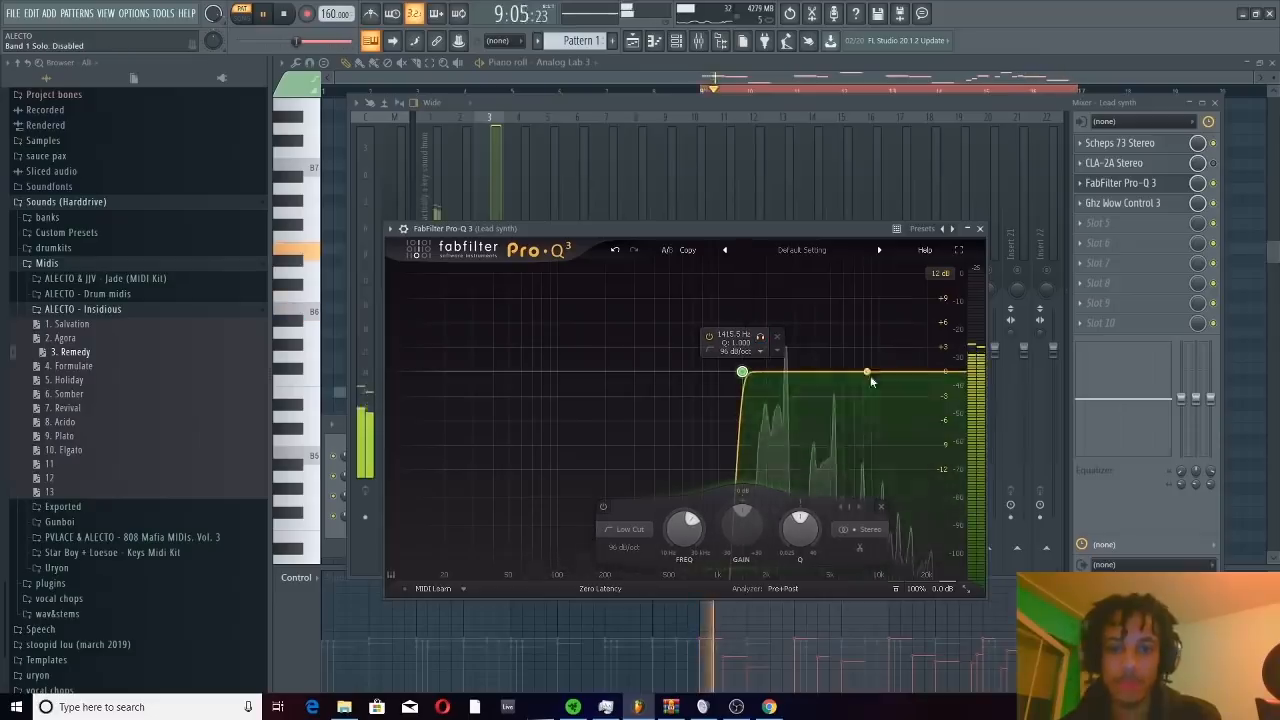
# Unsolo the lead synth and raise its fader while playing it with the other tracks
pyautogui.click(981, 229)
pyautogui.rightClick(490, 270)
pyautogui.press('space')
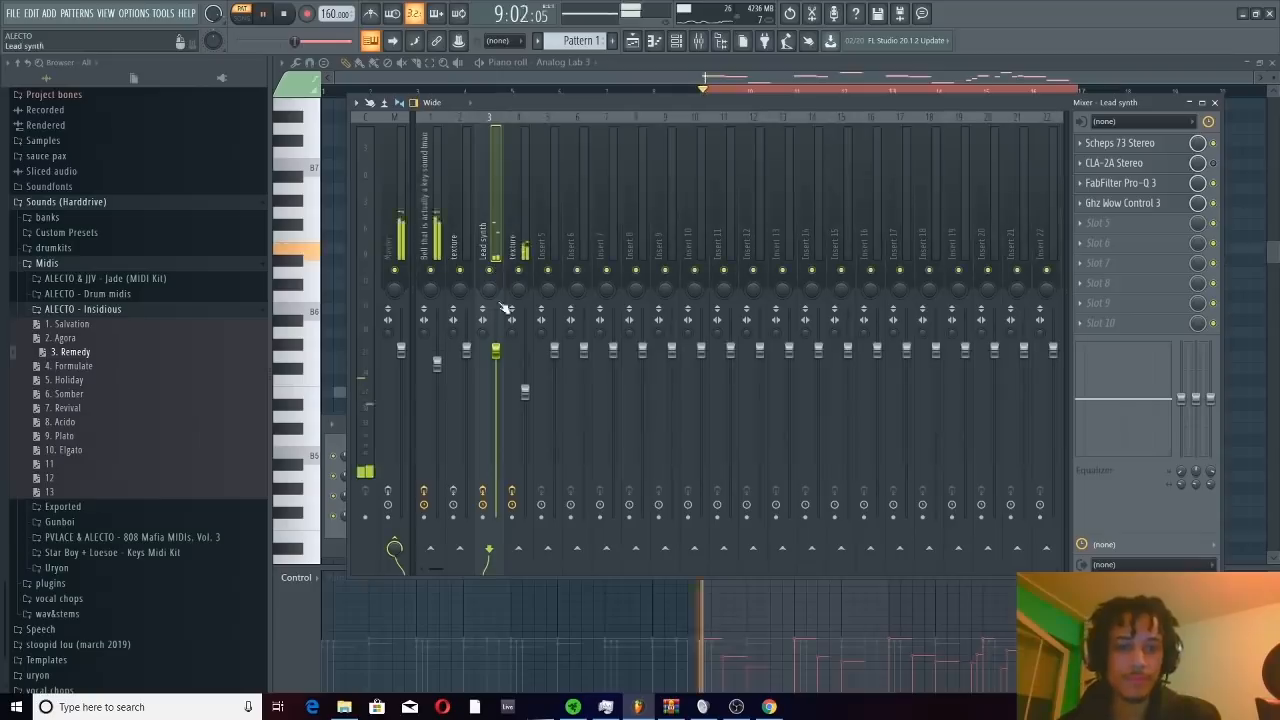
pyautogui.moveTo(495, 350); pyautogui.dragTo(497, 331)
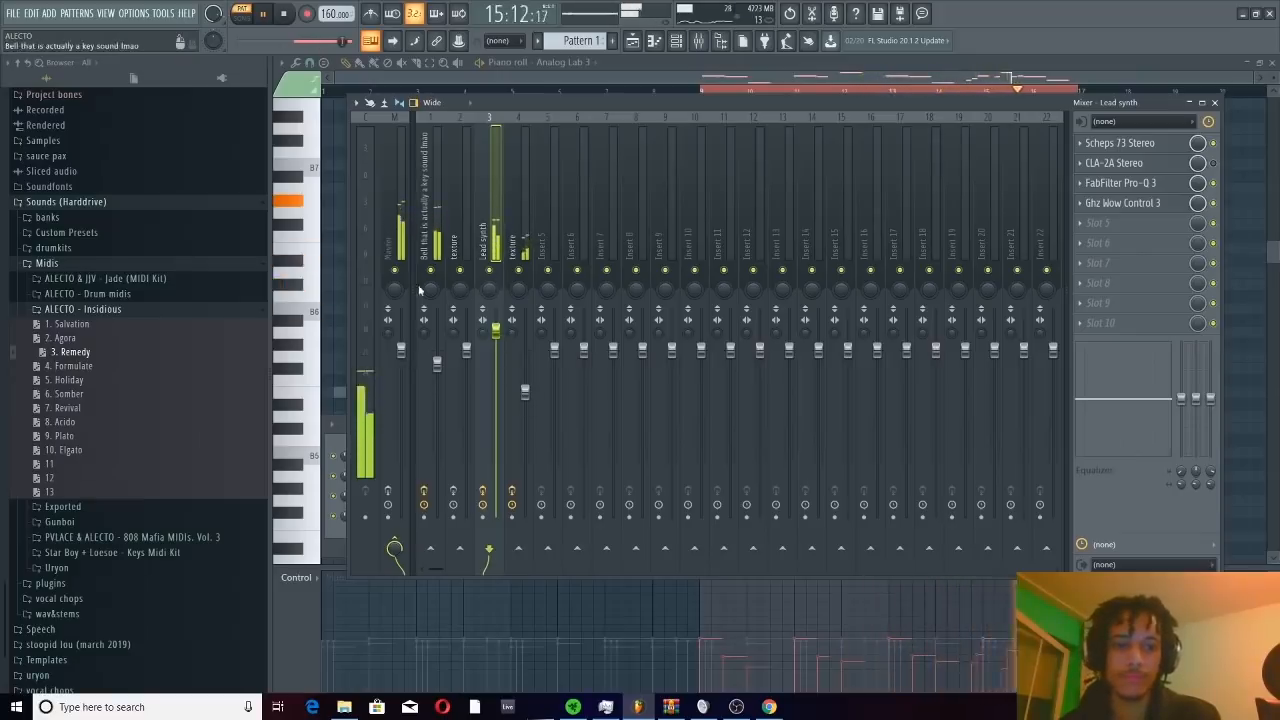
pyautogui.click(336, 538)
pyautogui.press('space')
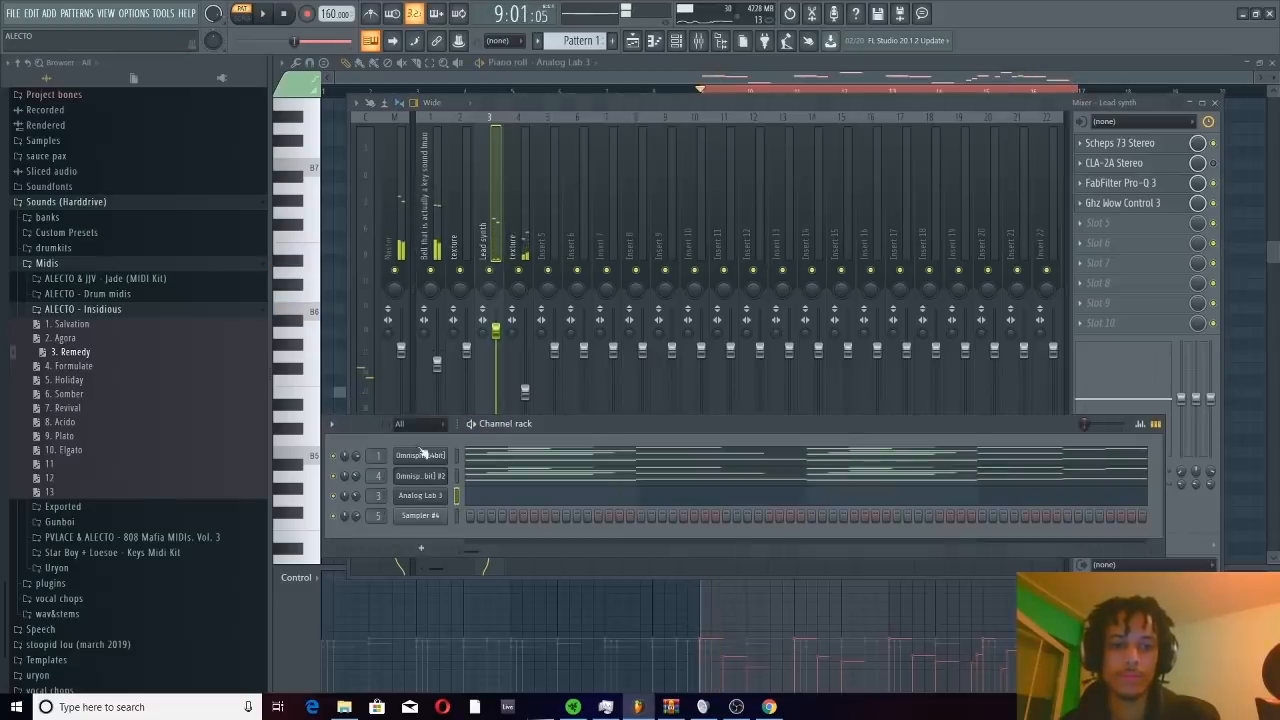
# Clear the selection over bars 9 through 16 and play the whole melody from bar 1 with the channel rack open
pyautogui.click(690, 92)
pyautogui.click(639, 93)
pyautogui.press('space')
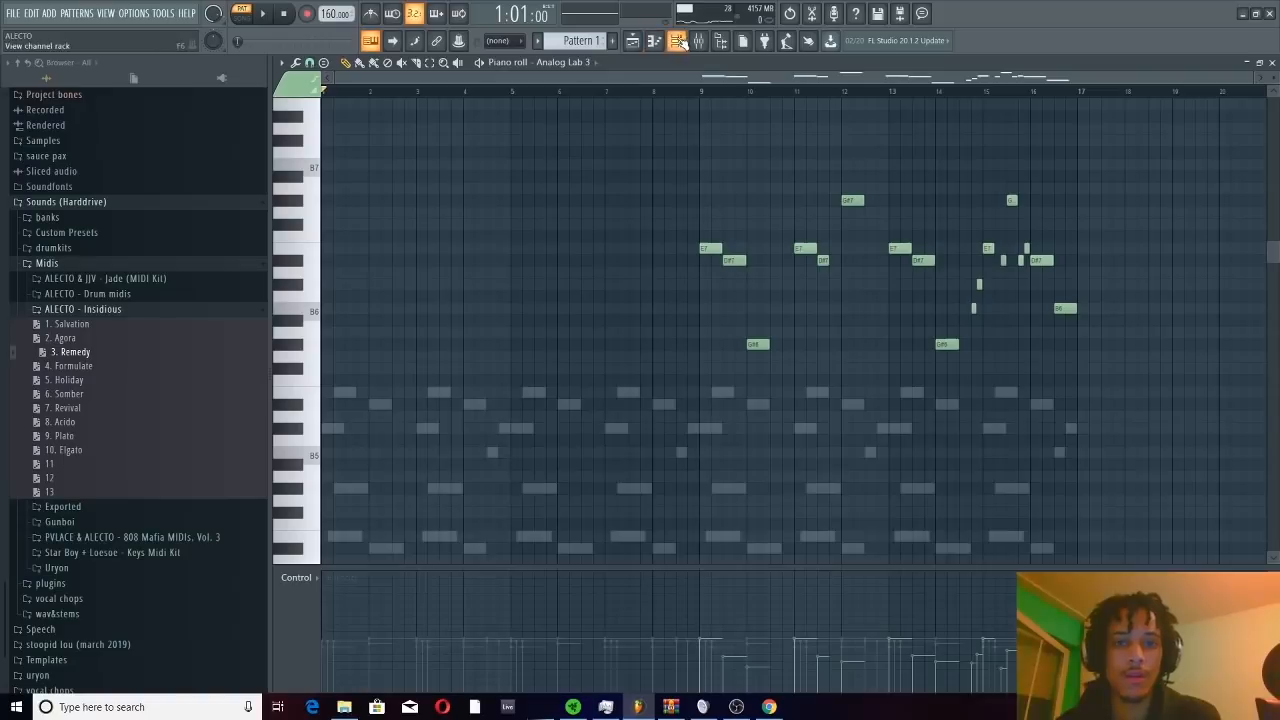
pyautogui.click(677, 41)
pyautogui.moveTo(574, 437); pyautogui.dragTo(589, 165)
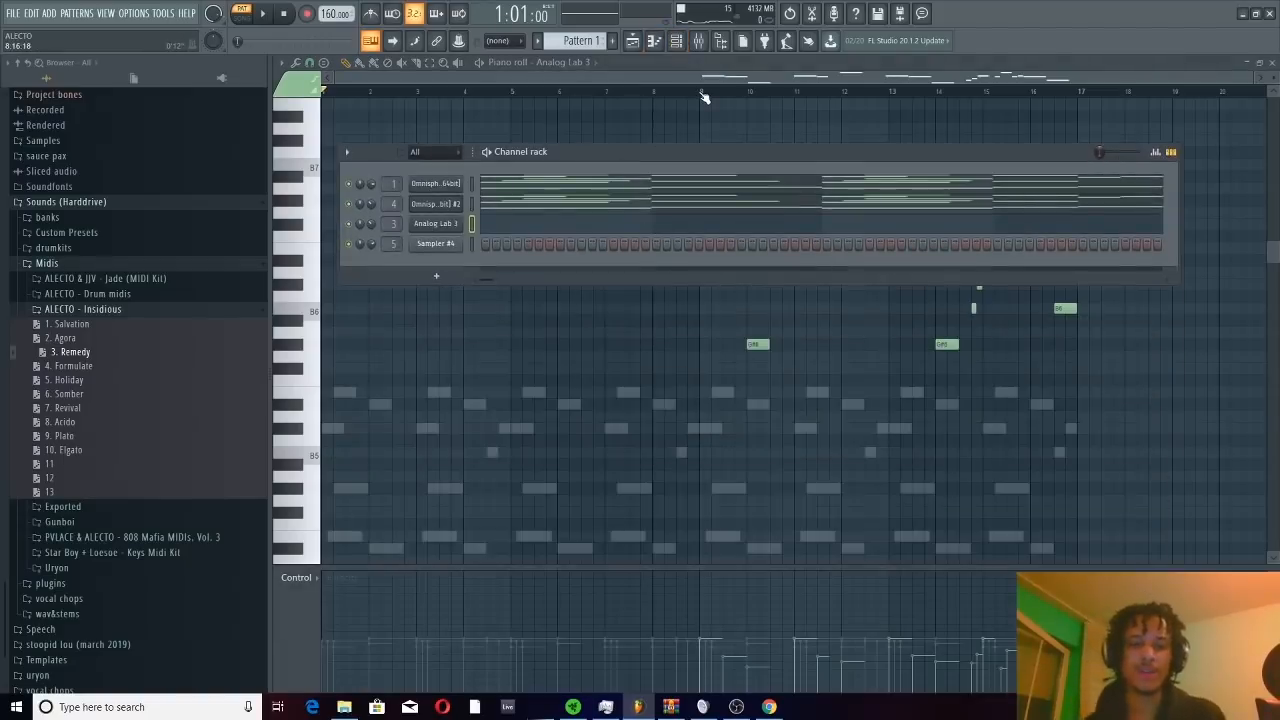
pyautogui.click(264, 14)
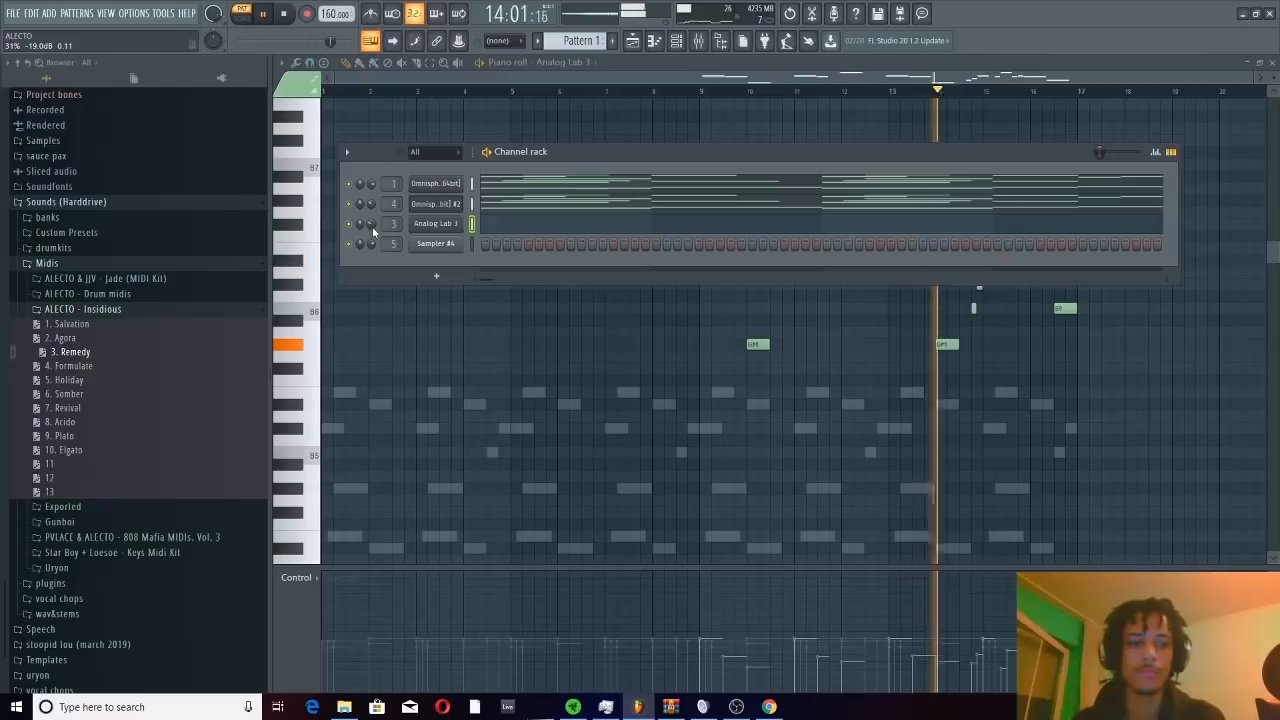
pyautogui.click(288, 14)
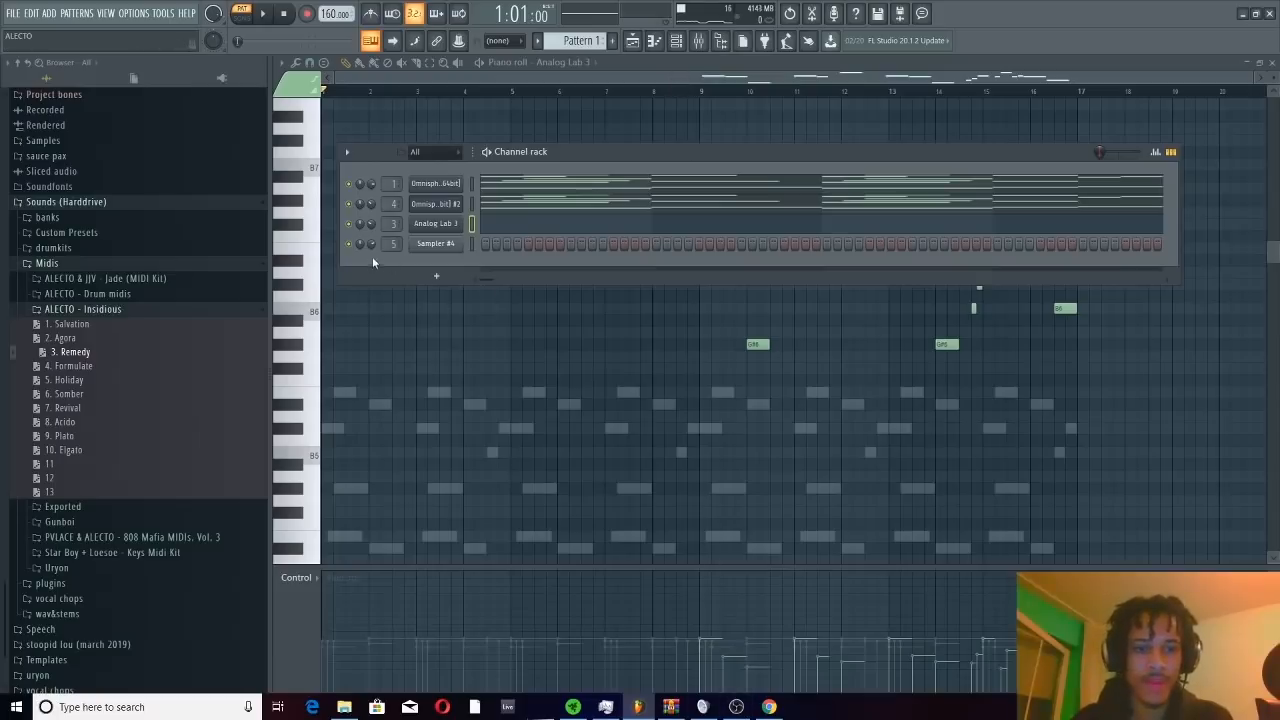
# Replace the Sampler #4 channel with Omnisphere and load the Vocals - Nitrus Brio patch from the Sharing directory's ALECTO - Sidereal bank
pyautogui.rightClick(440, 249)
pyautogui.moveTo(510, 359)
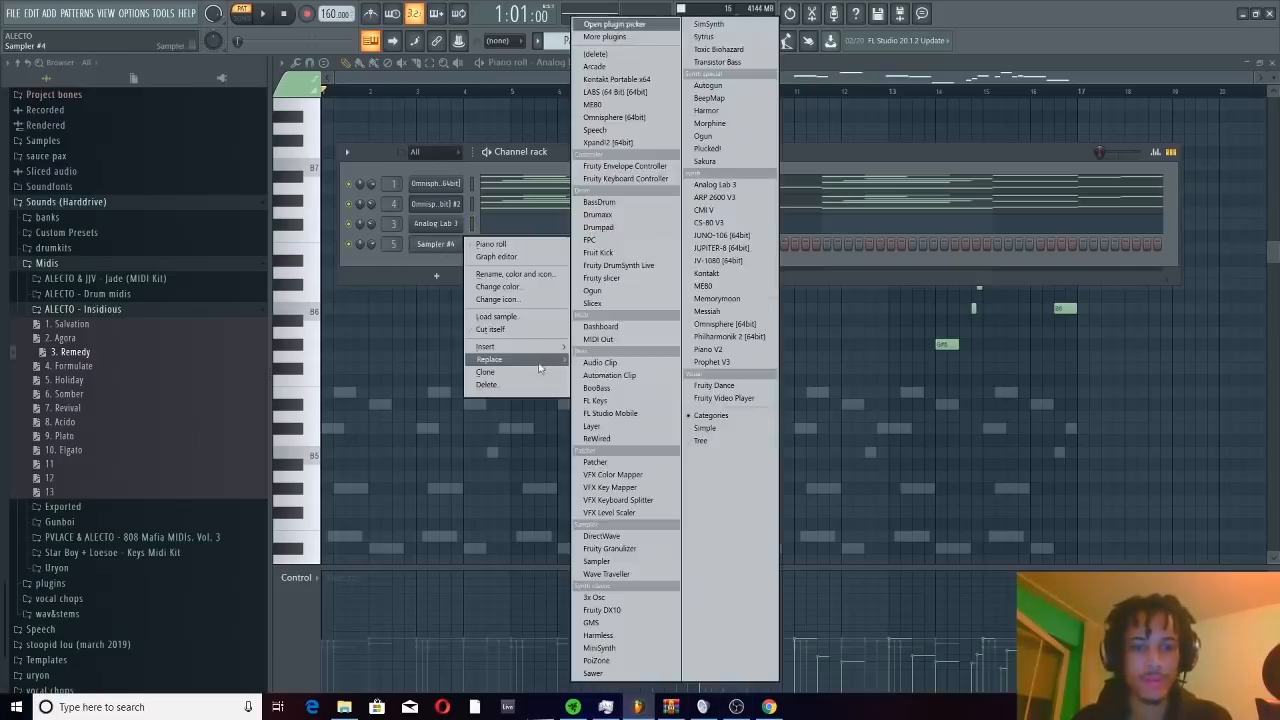
pyautogui.click(614, 117)
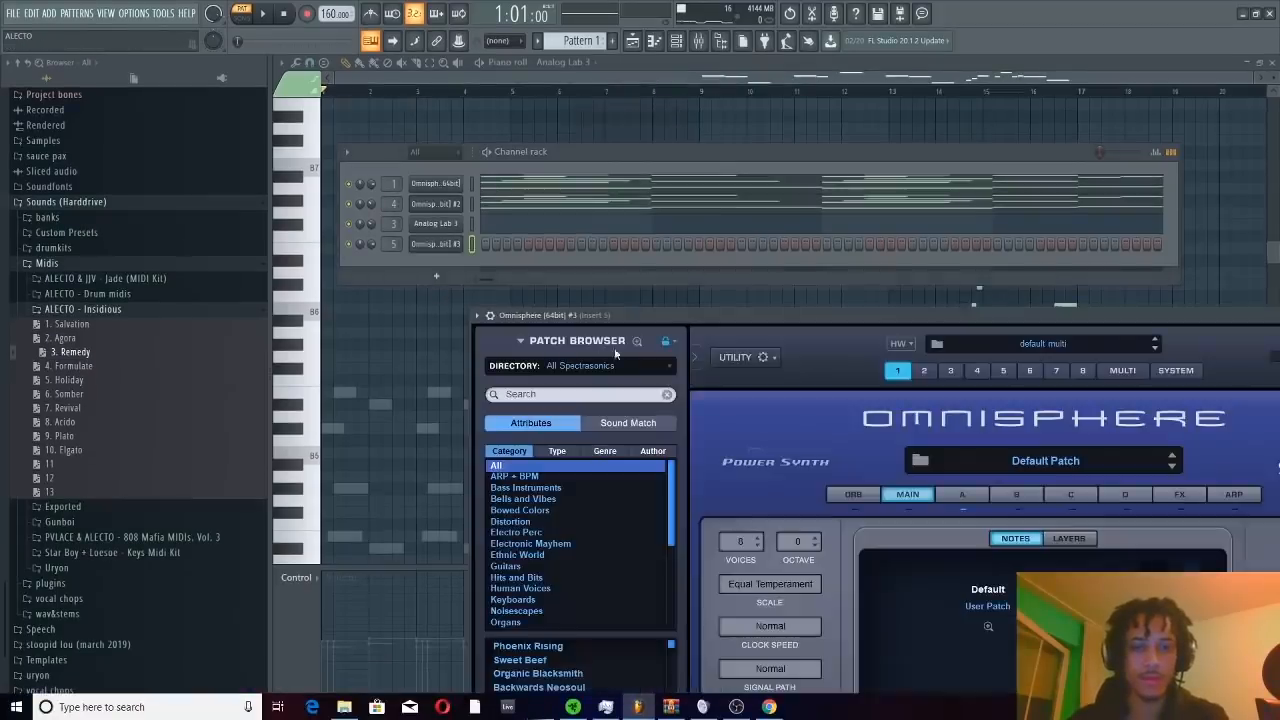
pyautogui.moveTo(619, 315); pyautogui.dragTo(535, 100)
pyautogui.click(495, 151)
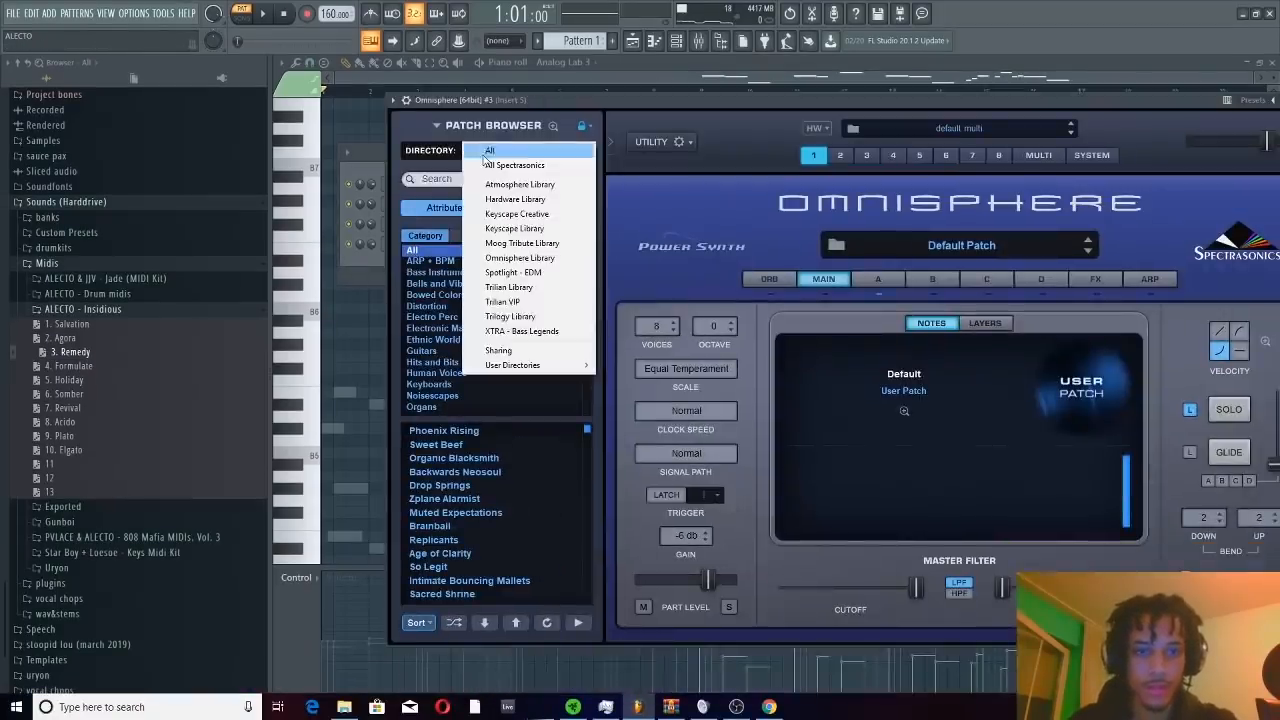
pyautogui.click(498, 350)
pyautogui.click(462, 274)
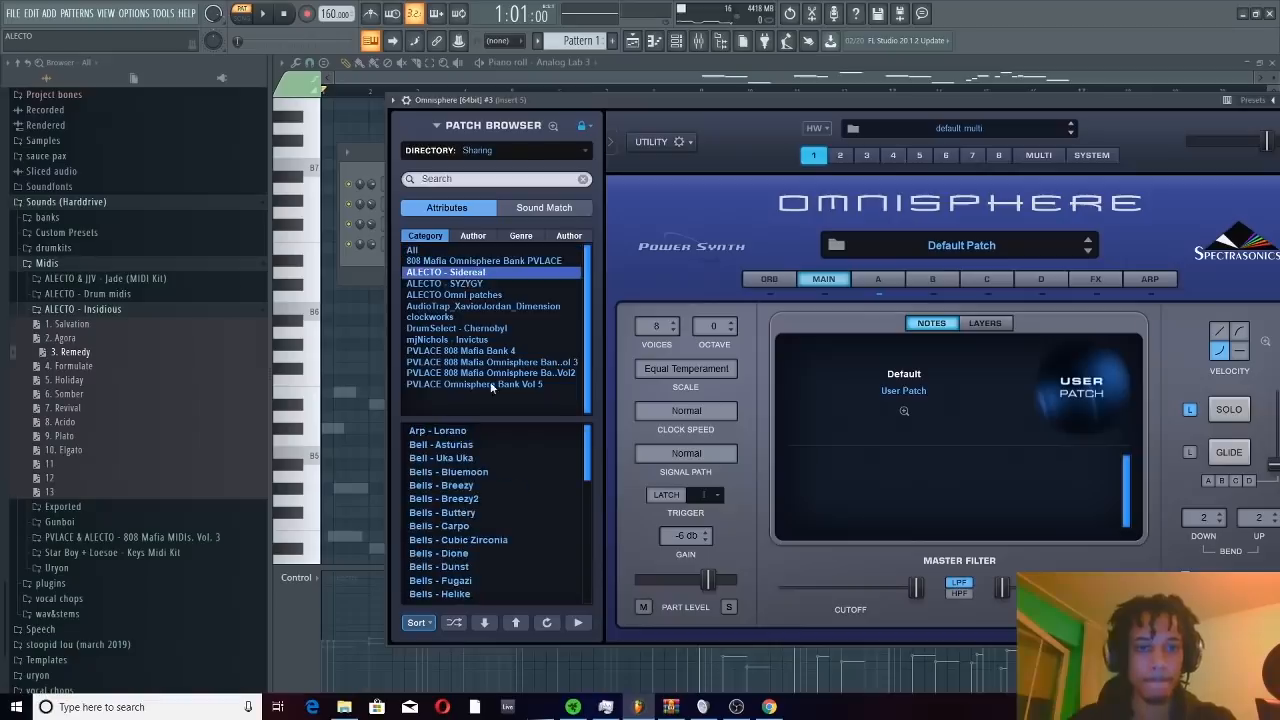
pyautogui.moveTo(586, 455); pyautogui.dragTo(590, 592)
pyautogui.click(489, 595)
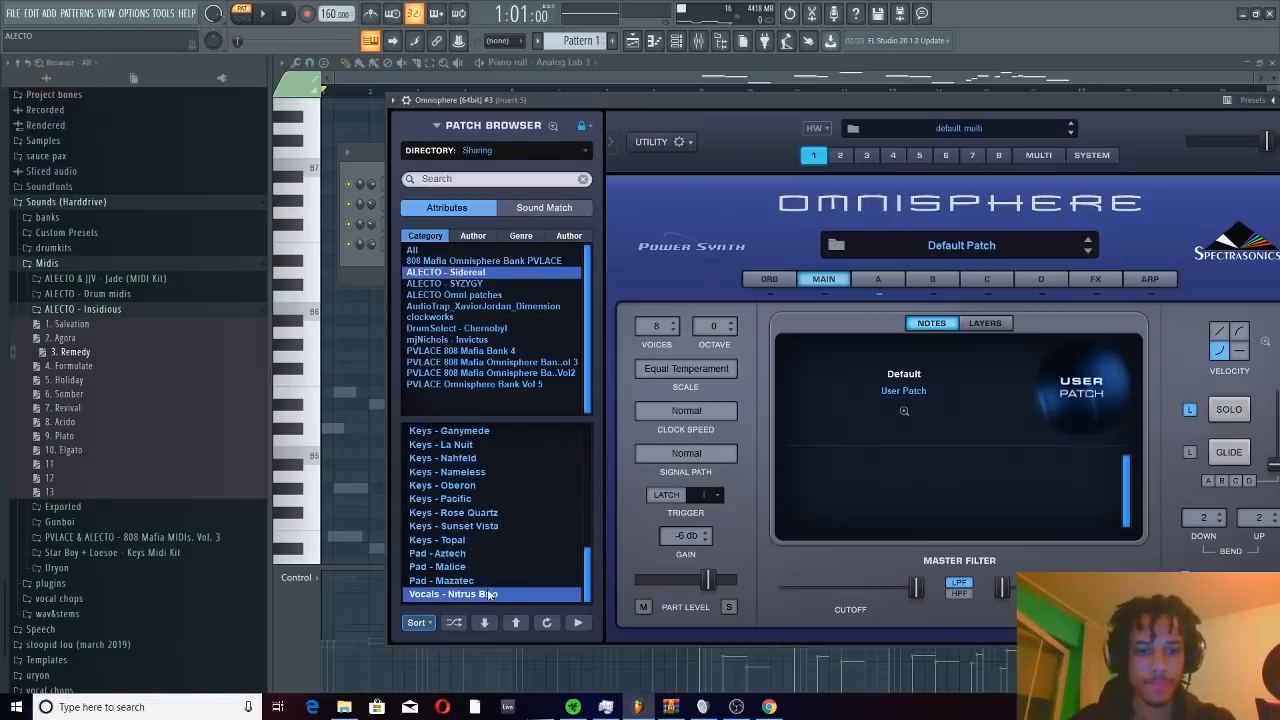
# Paste the copied melody notes into the new vocal Omnisphere channel and audition them briefly
pyautogui.click(351, 261)
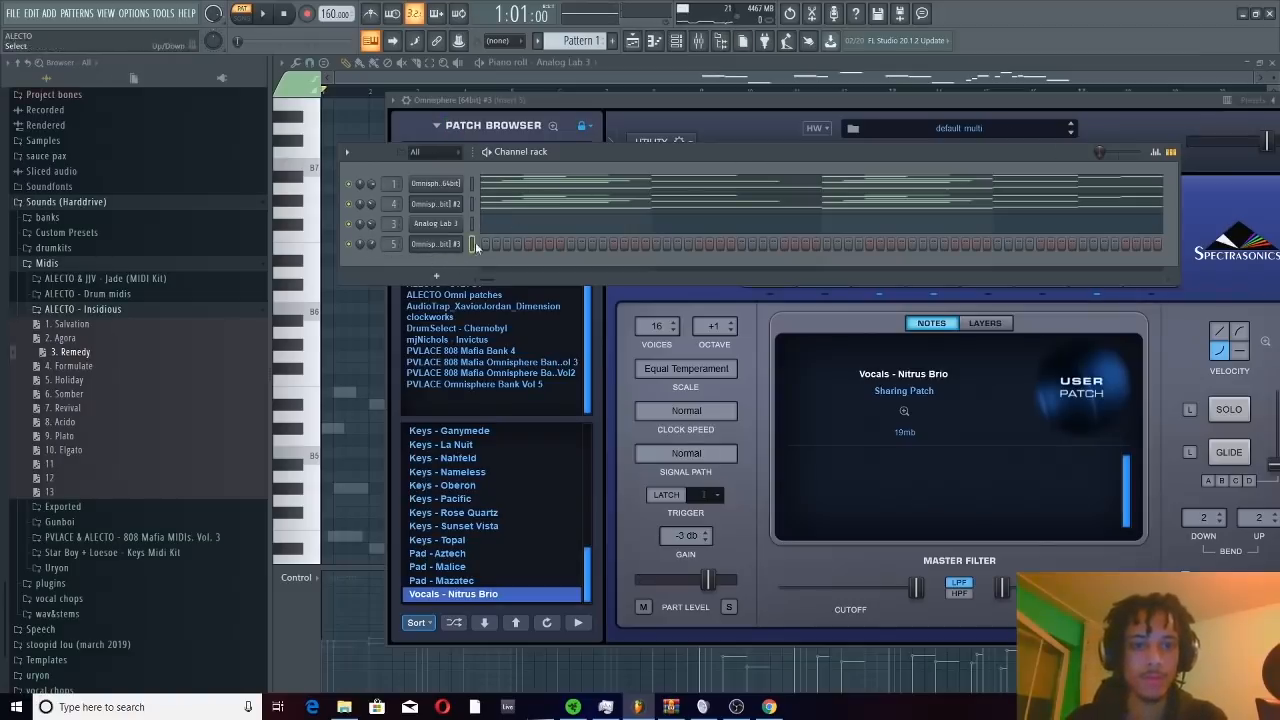
pyautogui.hotkey('ctrl', 'v')
pyautogui.press('space')
pyautogui.press('space')
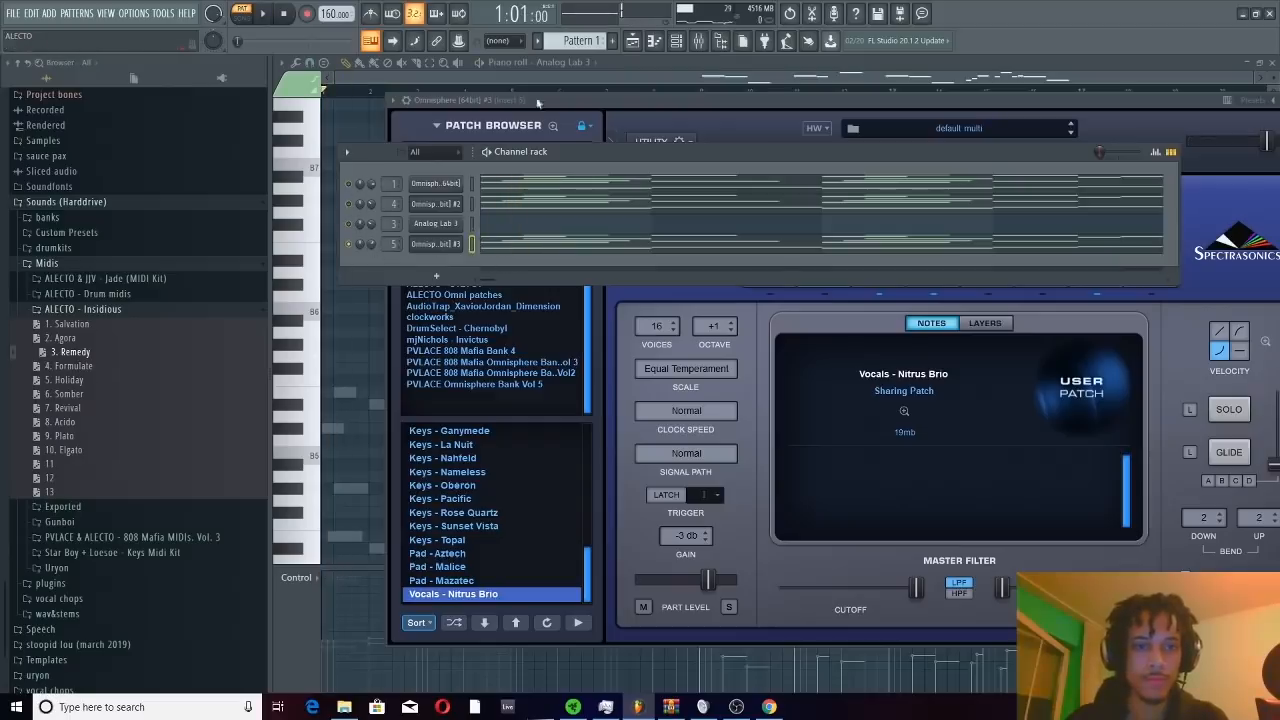
# Lower the Insert 5 fader slightly in the mixer while playing the vocal layer, and return to the channel rack
pyautogui.click(699, 40)
pyautogui.press('space')
pyautogui.click(556, 360)
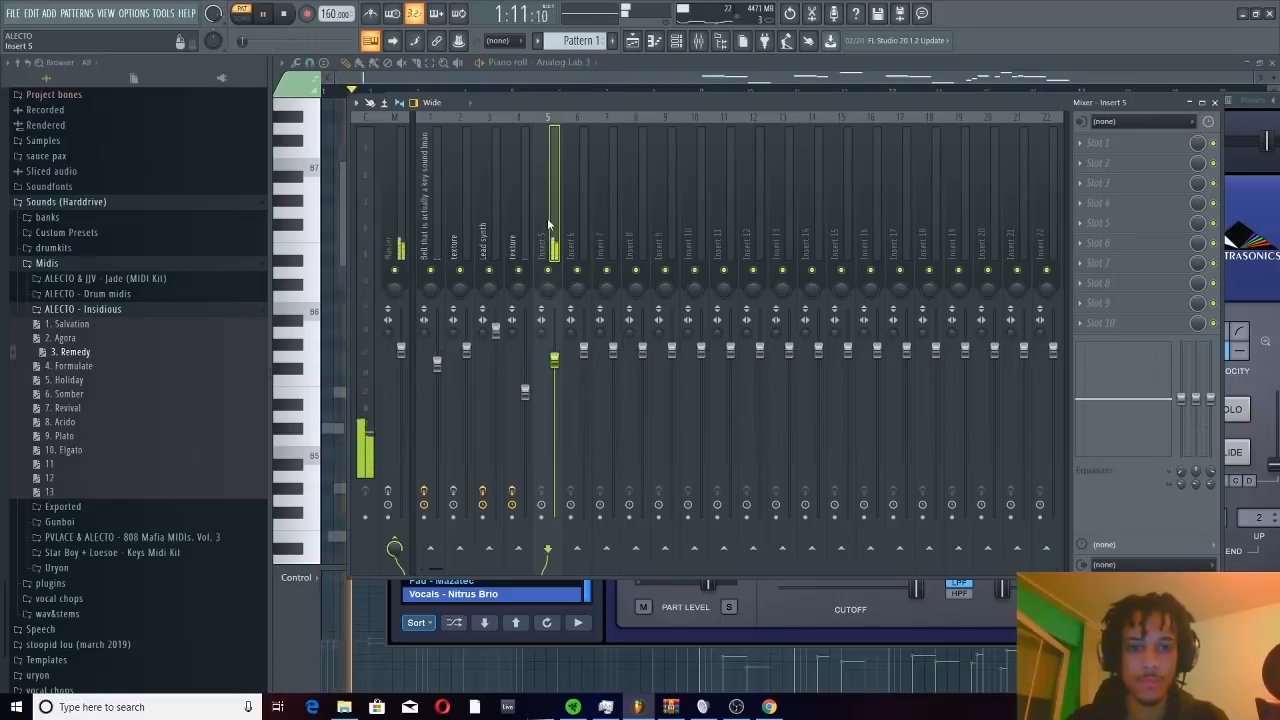
pyautogui.press('F6')
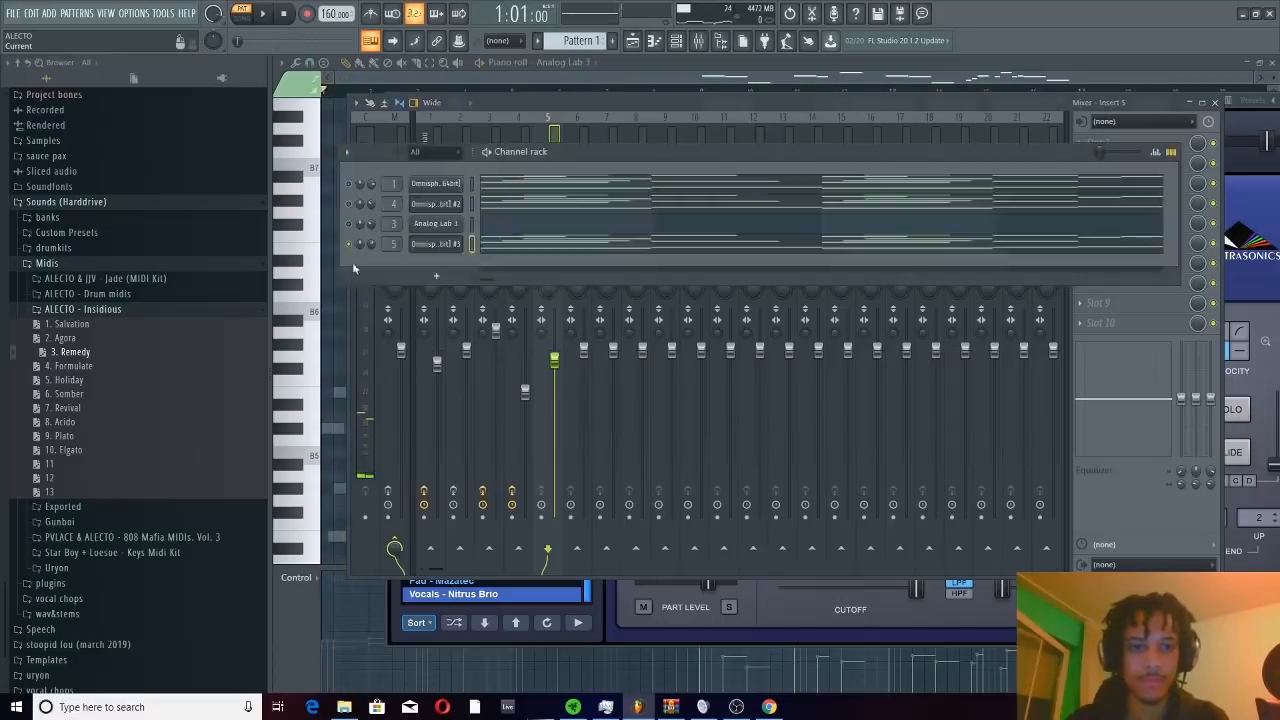
pyautogui.click(558, 137)
pyautogui.click(1112, 143)
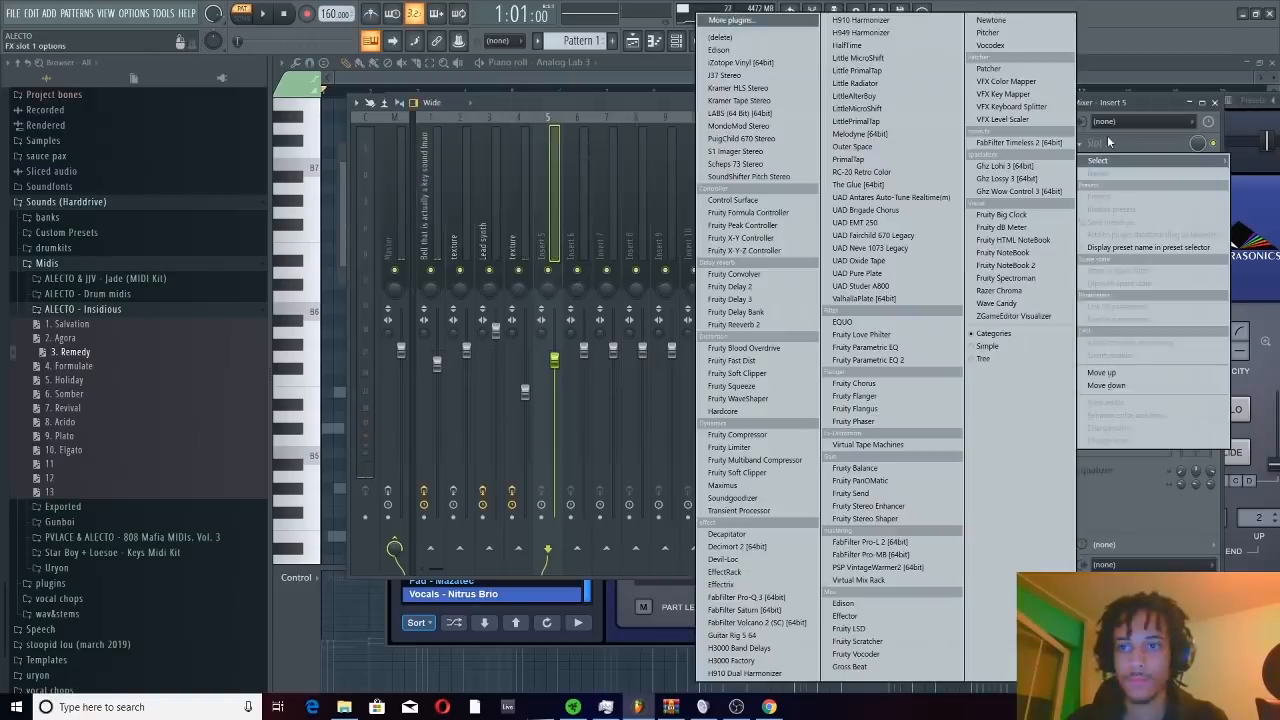
pyautogui.click(546, 193)
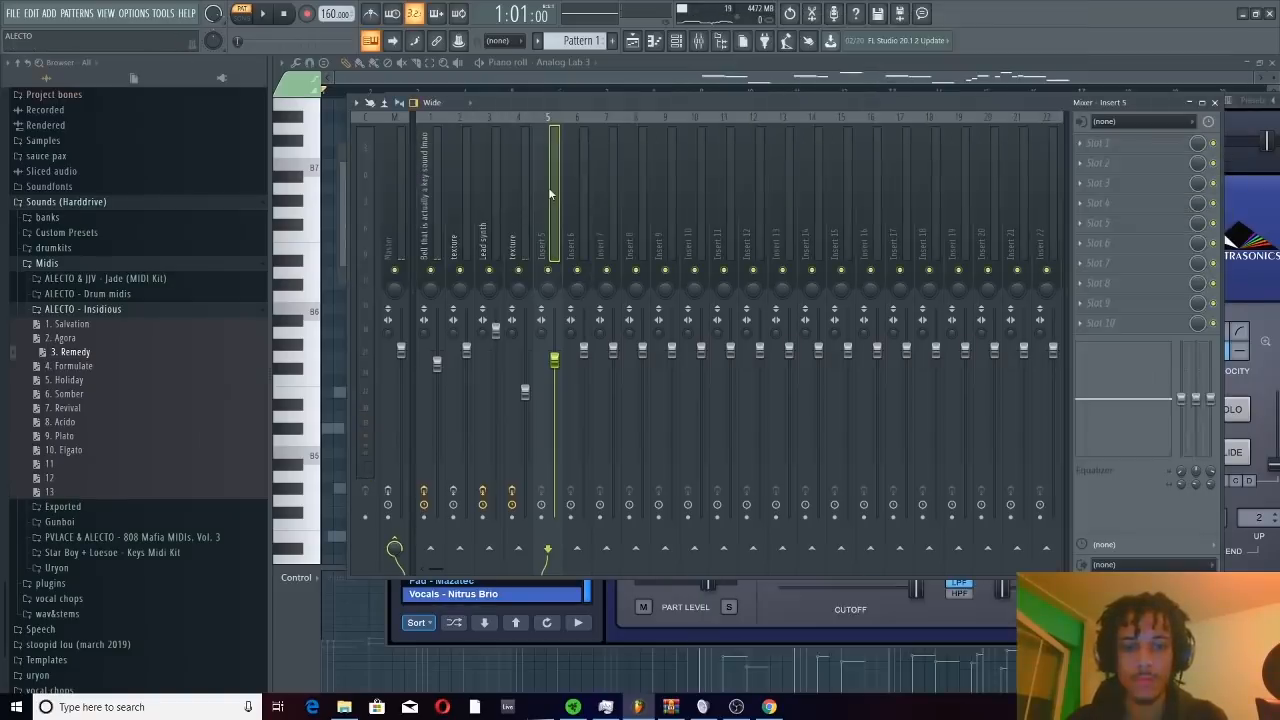
pyautogui.click(1105, 145)
pyautogui.click(1190, 148)
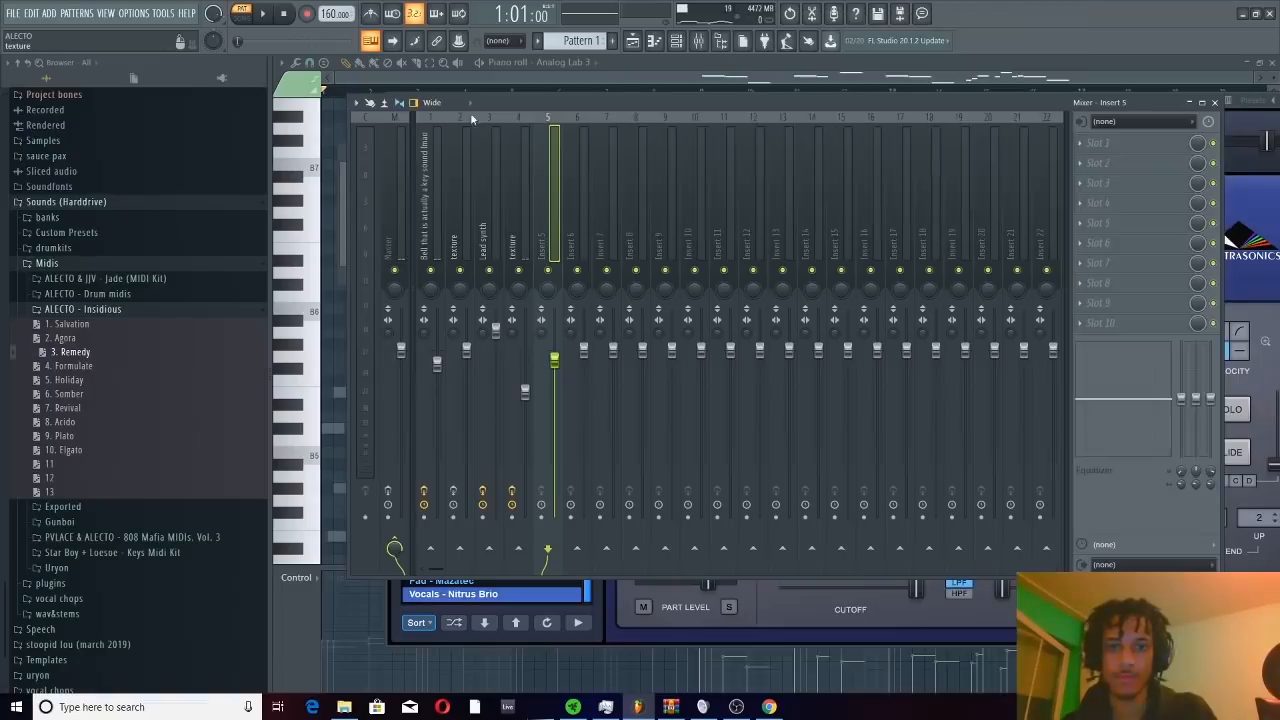
# Audition the vocal layer on its own and together with the other channels, moving the mixer aside
pyautogui.moveTo(505, 109); pyautogui.dragTo(557, 94)
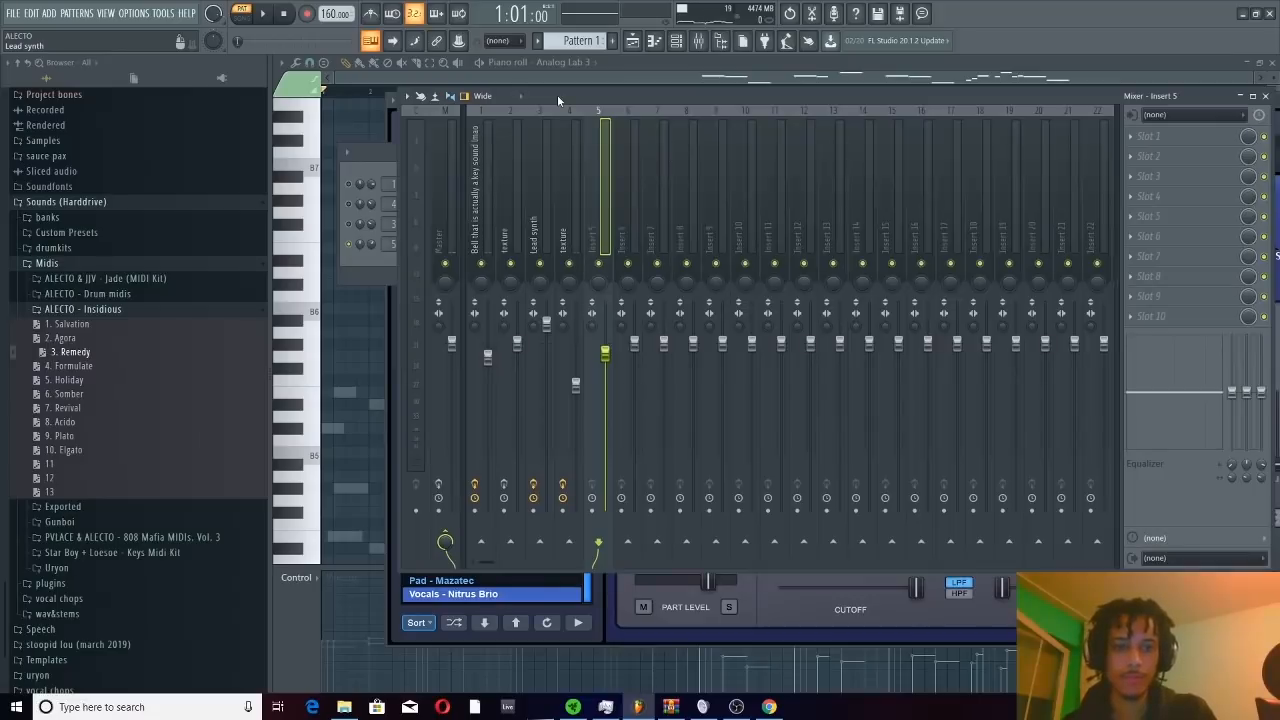
pyautogui.press('space')
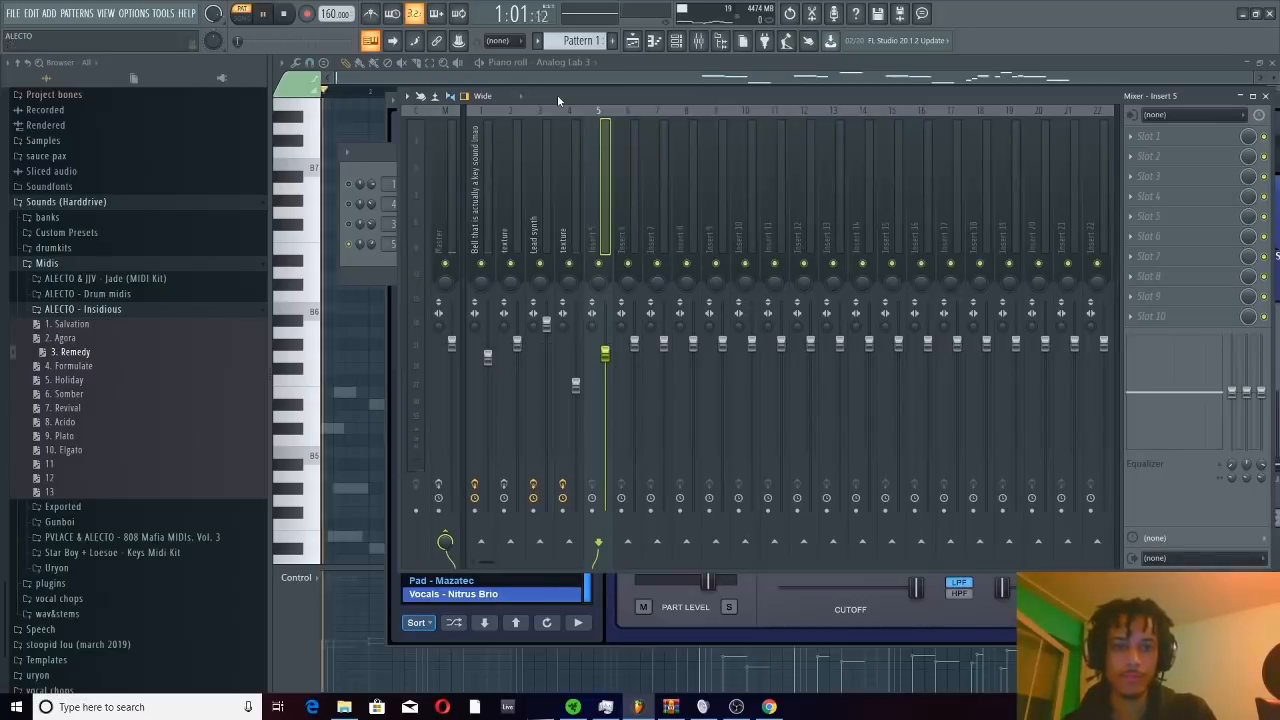
pyautogui.press('space')
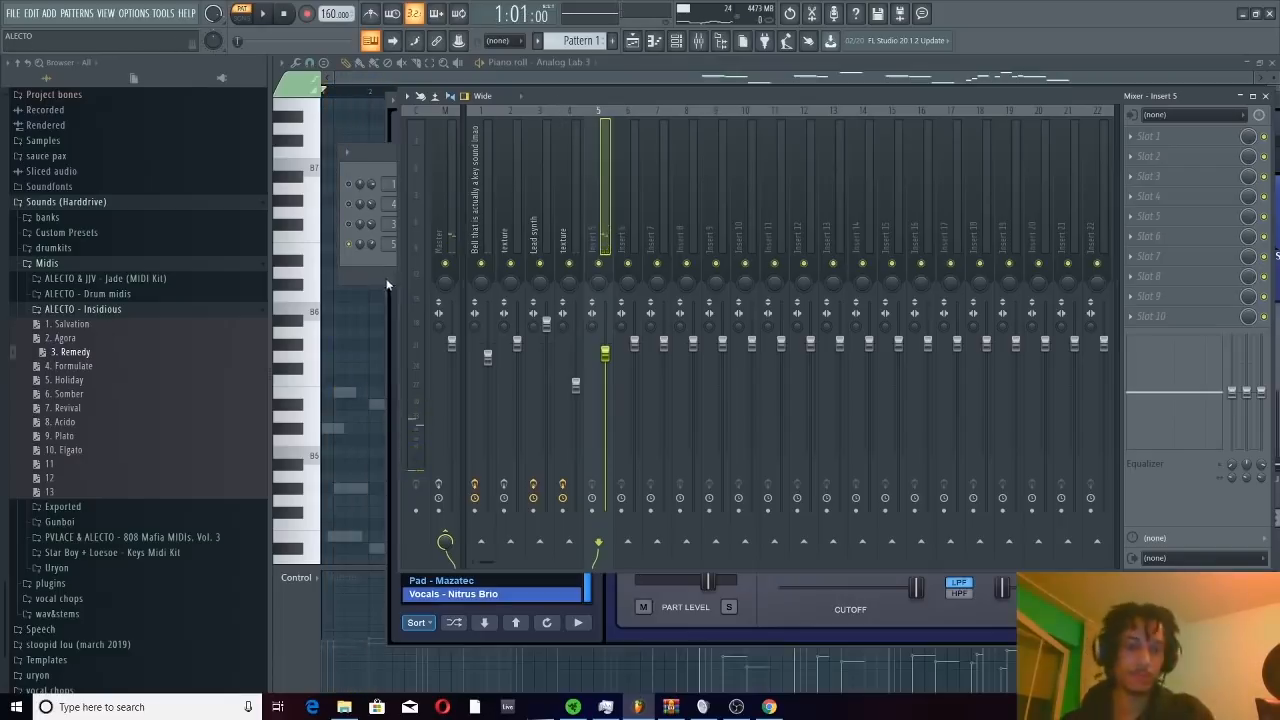
pyautogui.click(352, 264)
pyautogui.press('space')
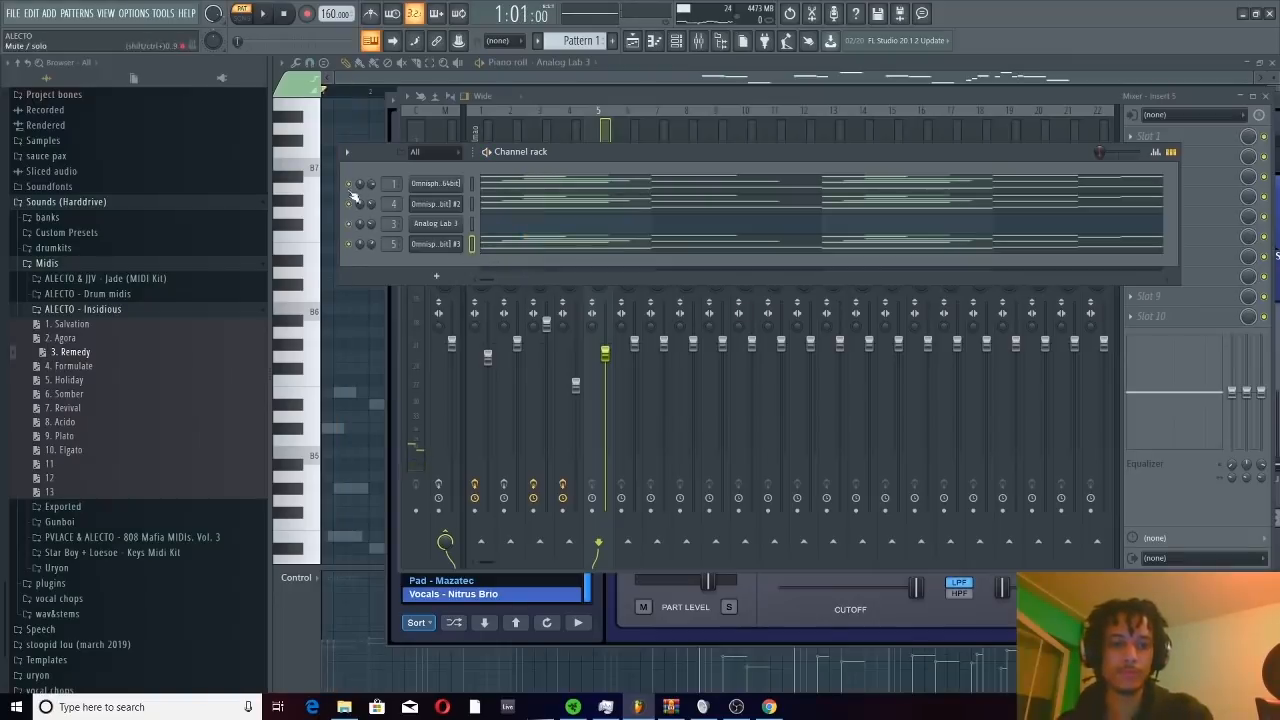
pyautogui.press('space')
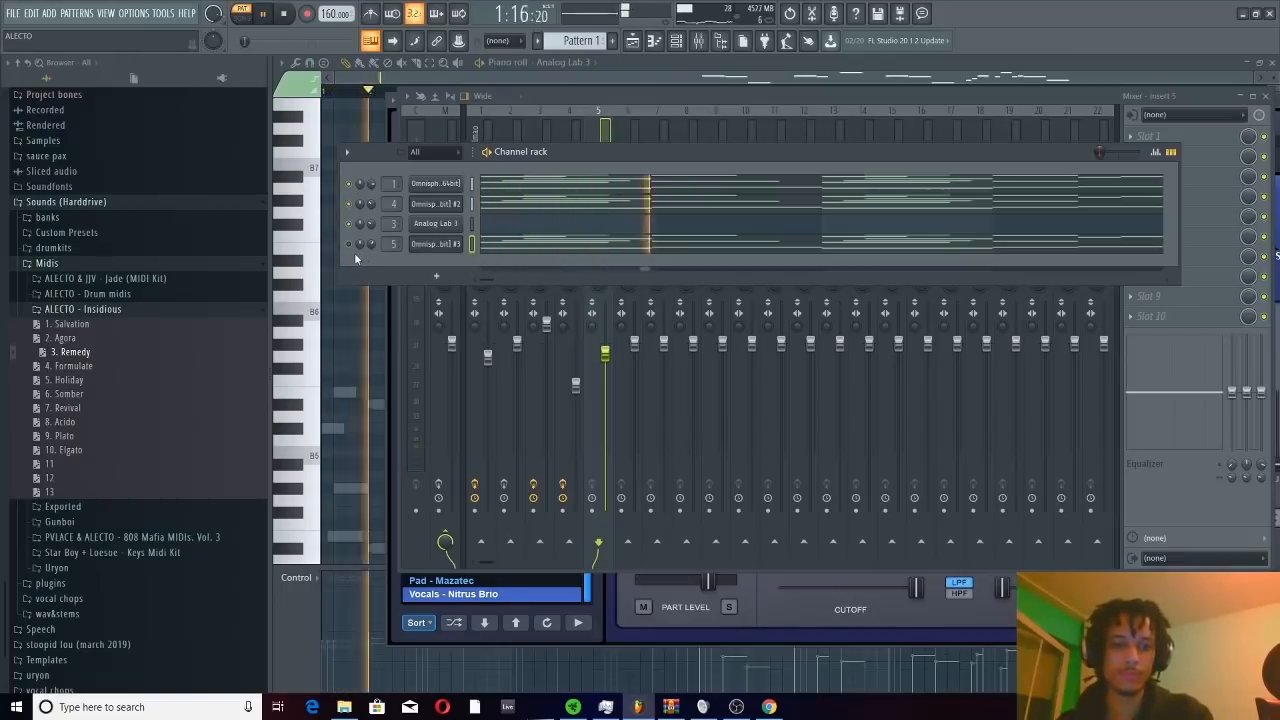
pyautogui.press('space')
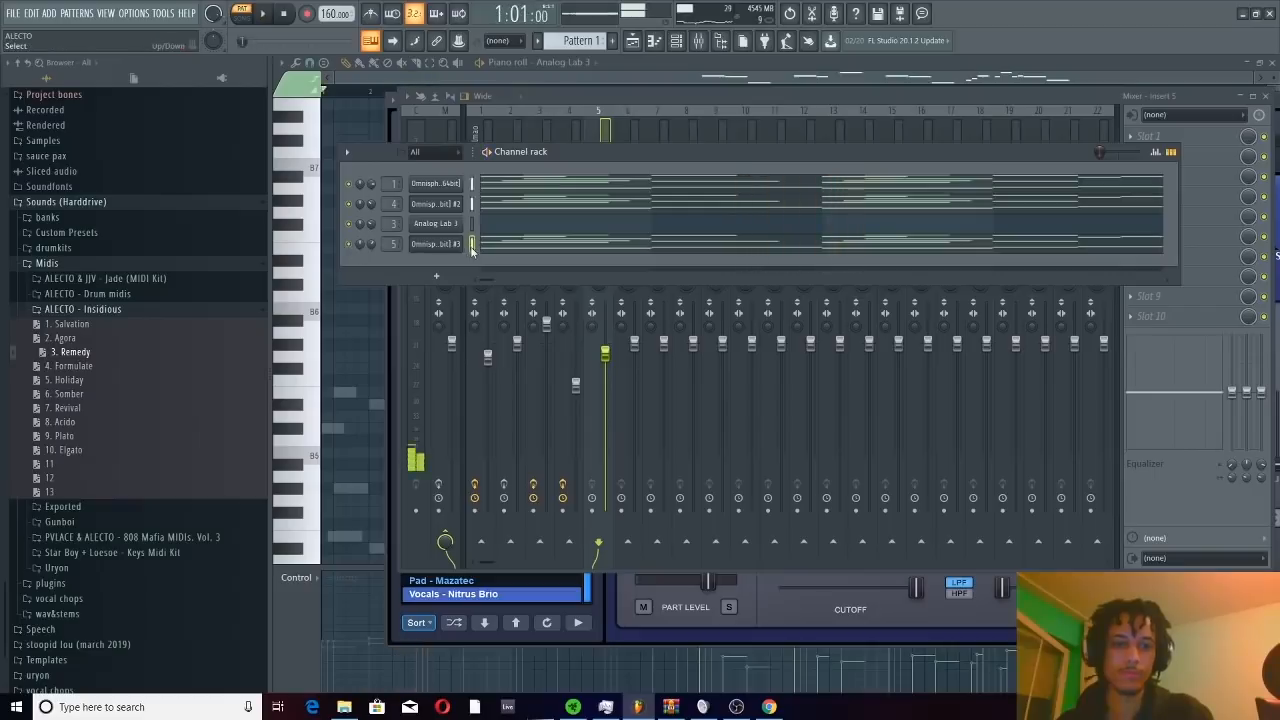
# Cut the pasted notes from the vocal Omnisphere channel and open its empty piano roll
pyautogui.hotkey('ctrl', 'x')
pyautogui.press('space')
pyautogui.rightClick(433, 249)
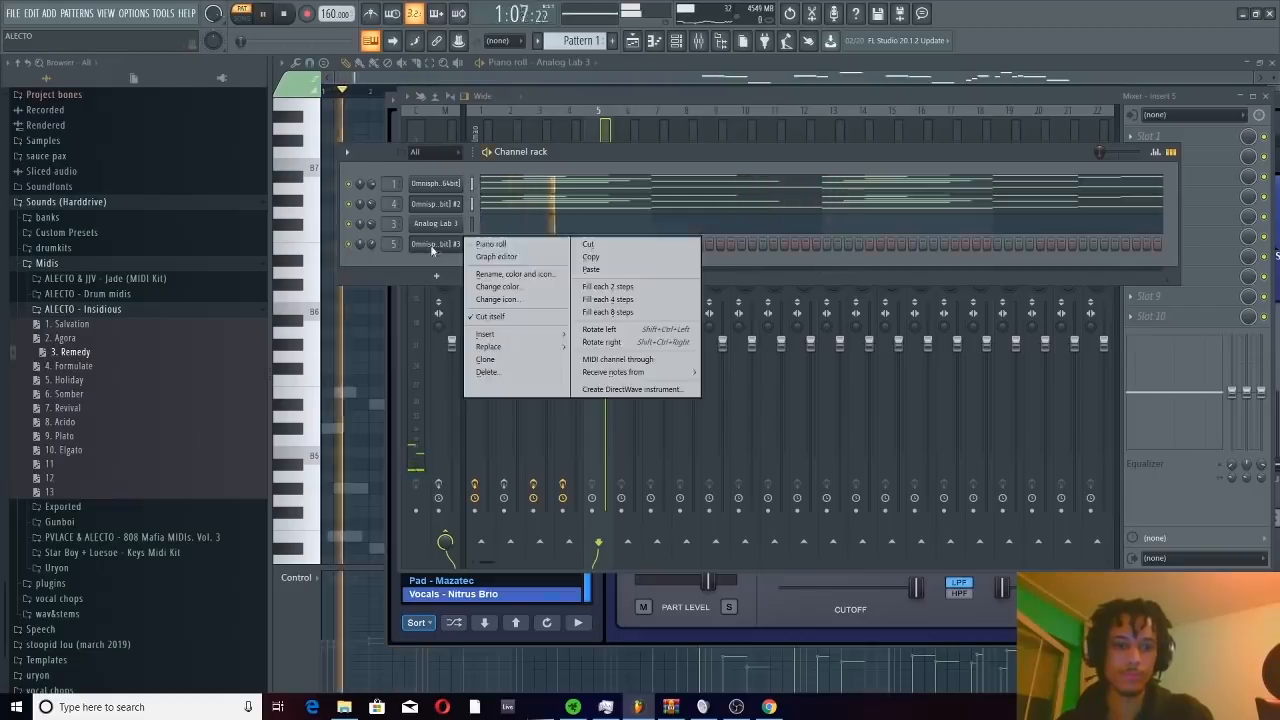
pyautogui.click(487, 244)
# Draw a sustained vocal note about four and a half bars long, place it on G#5 starting at bar 2, and audition it
pyautogui.press('space')
pyautogui.click(324, 213)
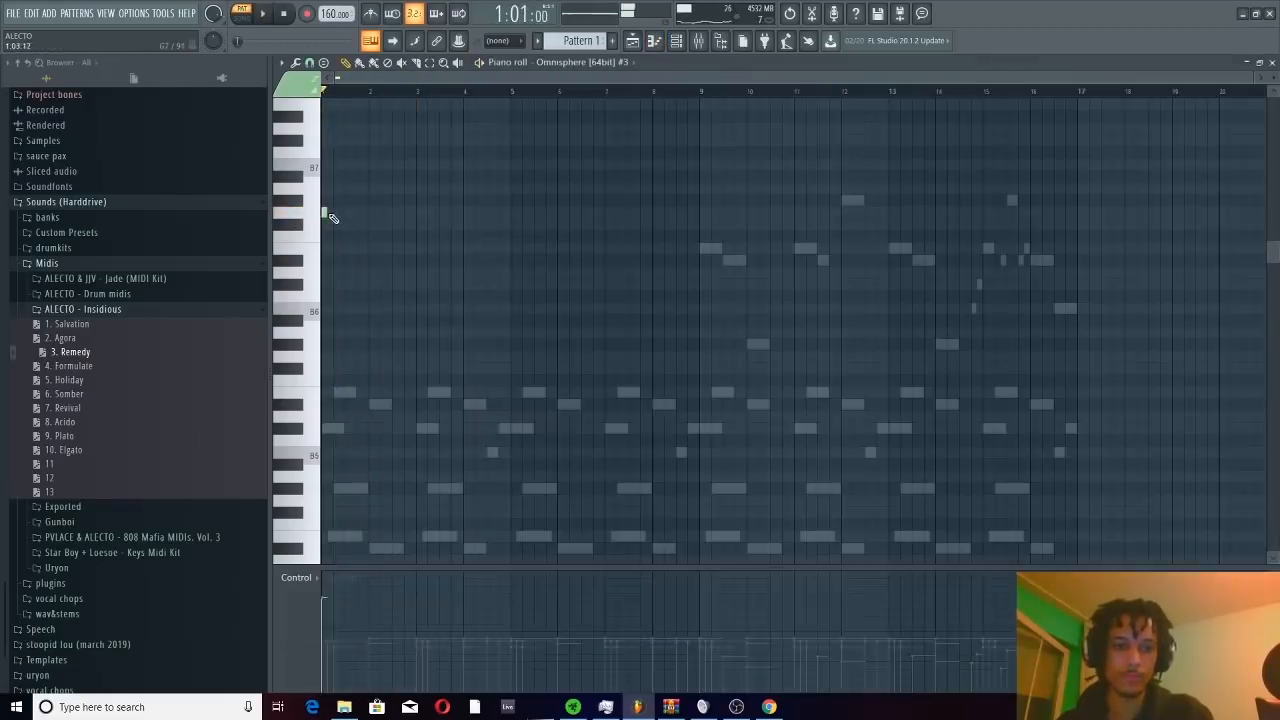
pyautogui.moveTo(326, 213); pyautogui.dragTo(551, 213)
pyautogui.moveTo(414, 209); pyautogui.dragTo(444, 484)
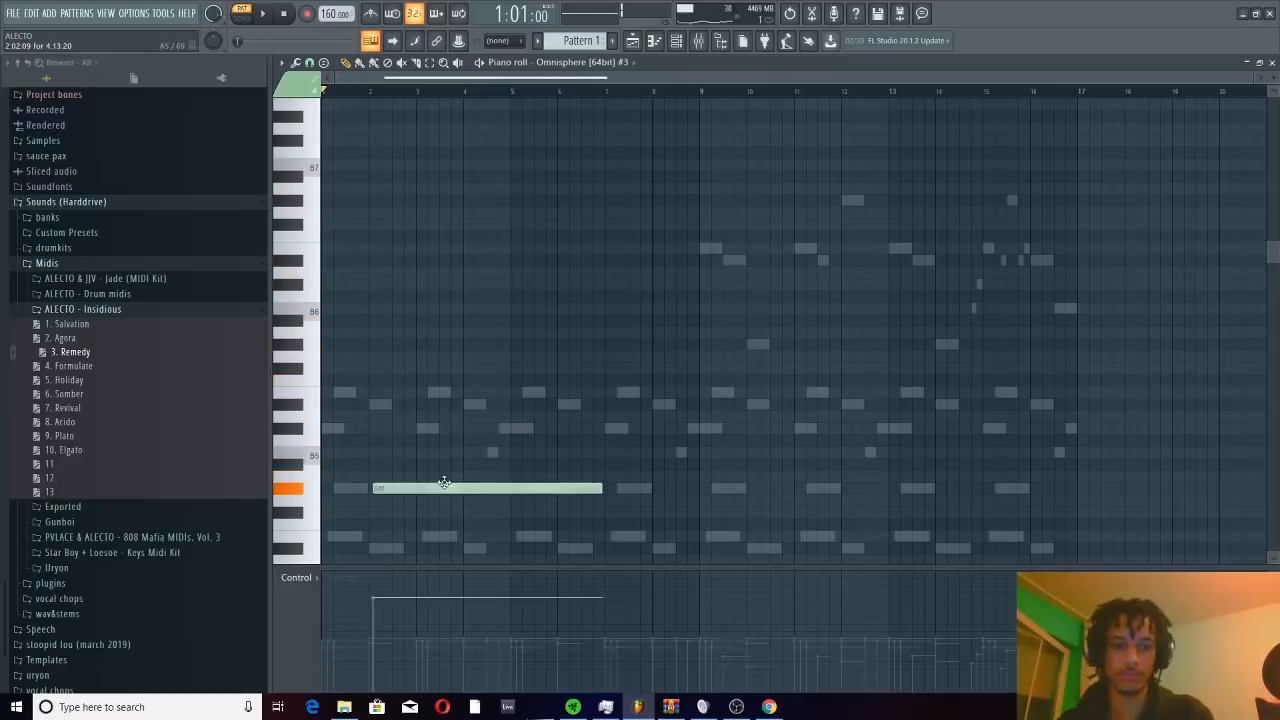
pyautogui.press('space')
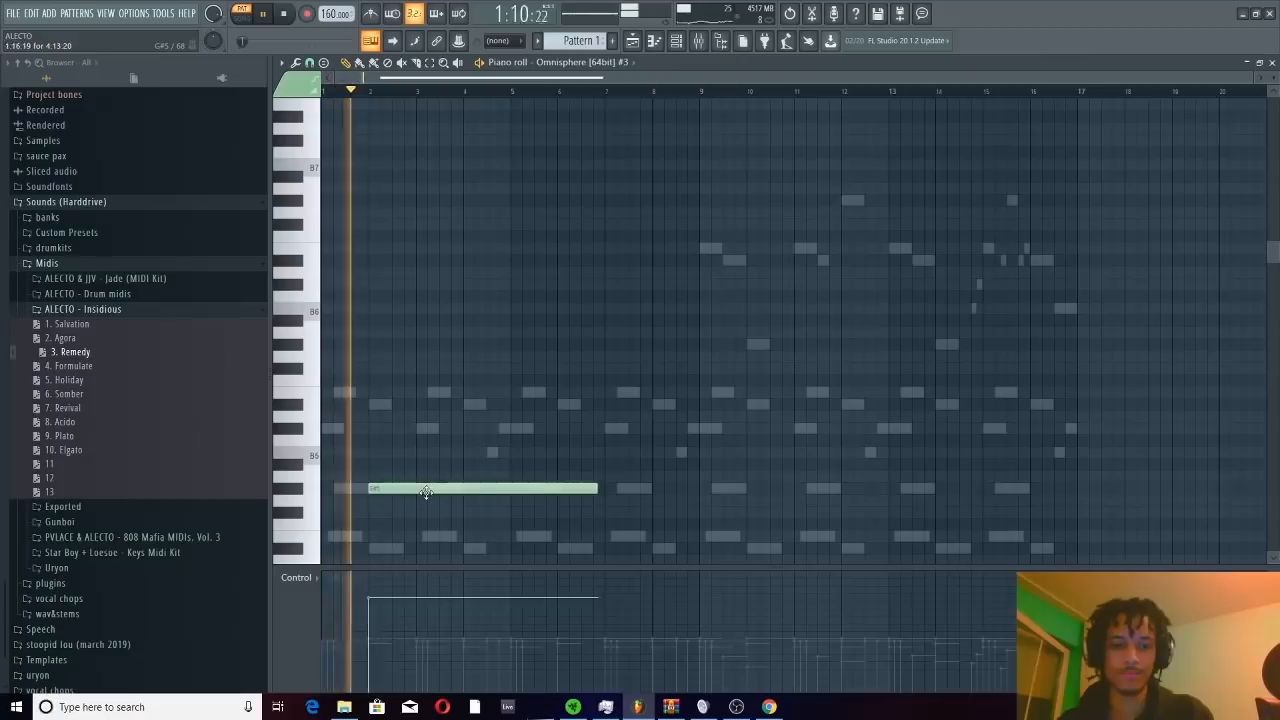
# Shorten the sustained G#5 vocal note so it ends just before bar 5, and play it back
pyautogui.click(677, 42)
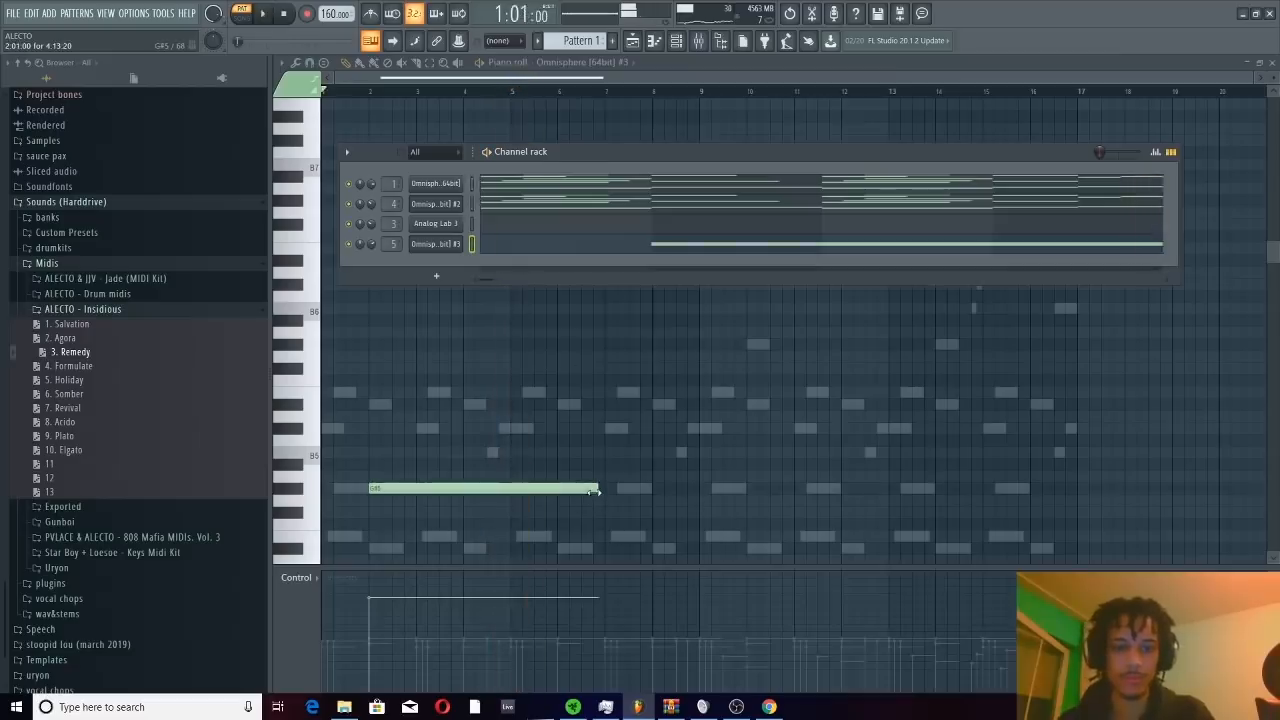
pyautogui.moveTo(597, 488); pyautogui.dragTo(506, 498)
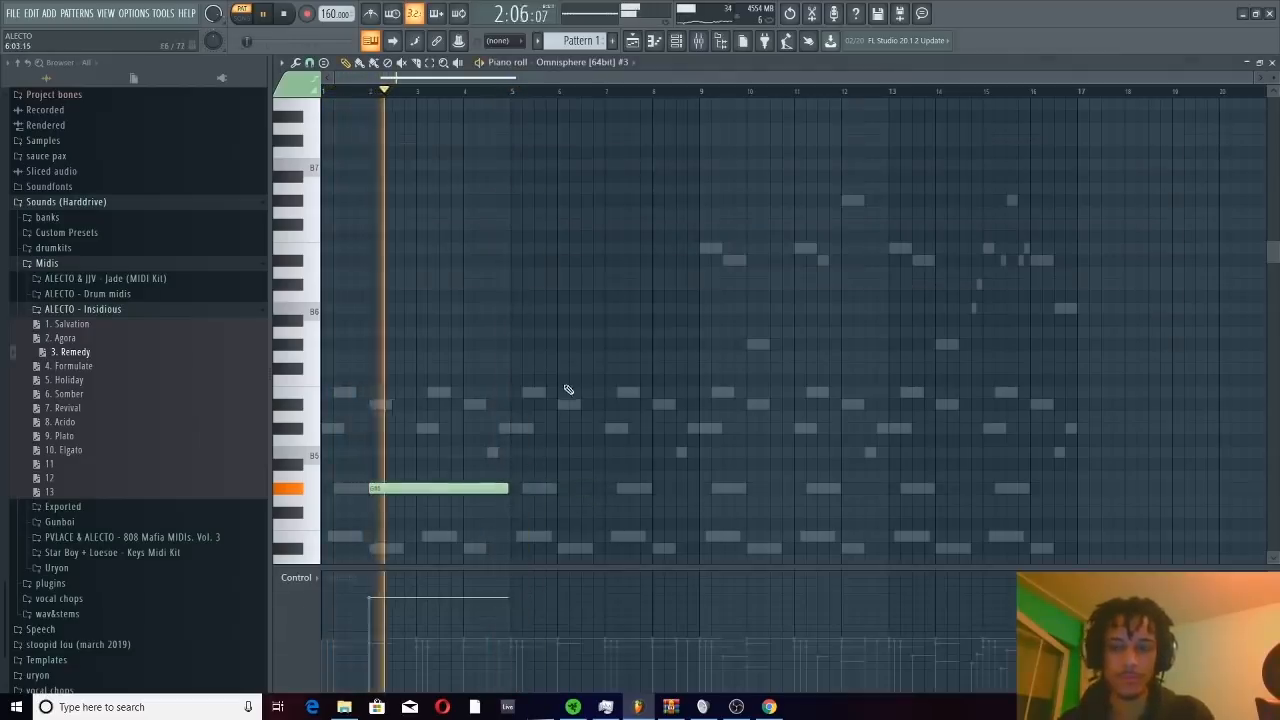
pyautogui.scroll(-1, 530, 400)
pyautogui.scroll(-3, 530, 400)
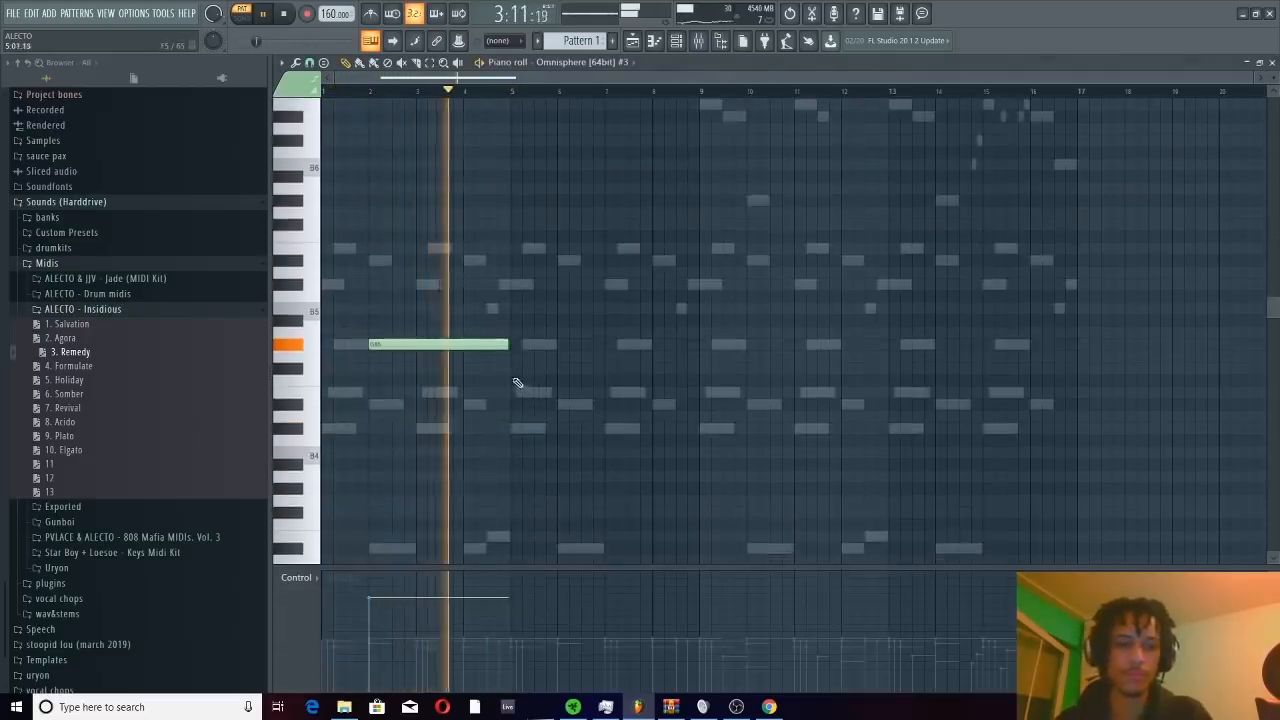
# Add sustained vocal notes of about three bars on C#5 at bar 5, G#5 at bar 9 and C#5 at bar 13
pyautogui.click(515, 429)
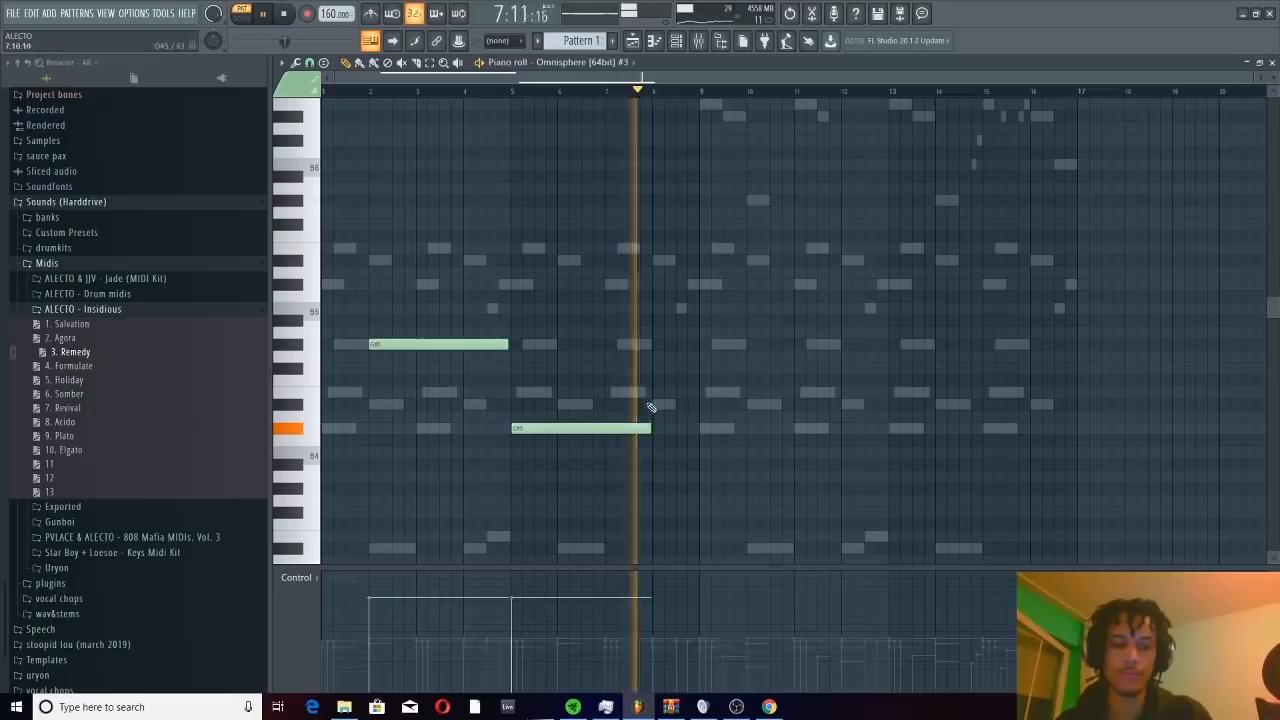
pyautogui.click(705, 346)
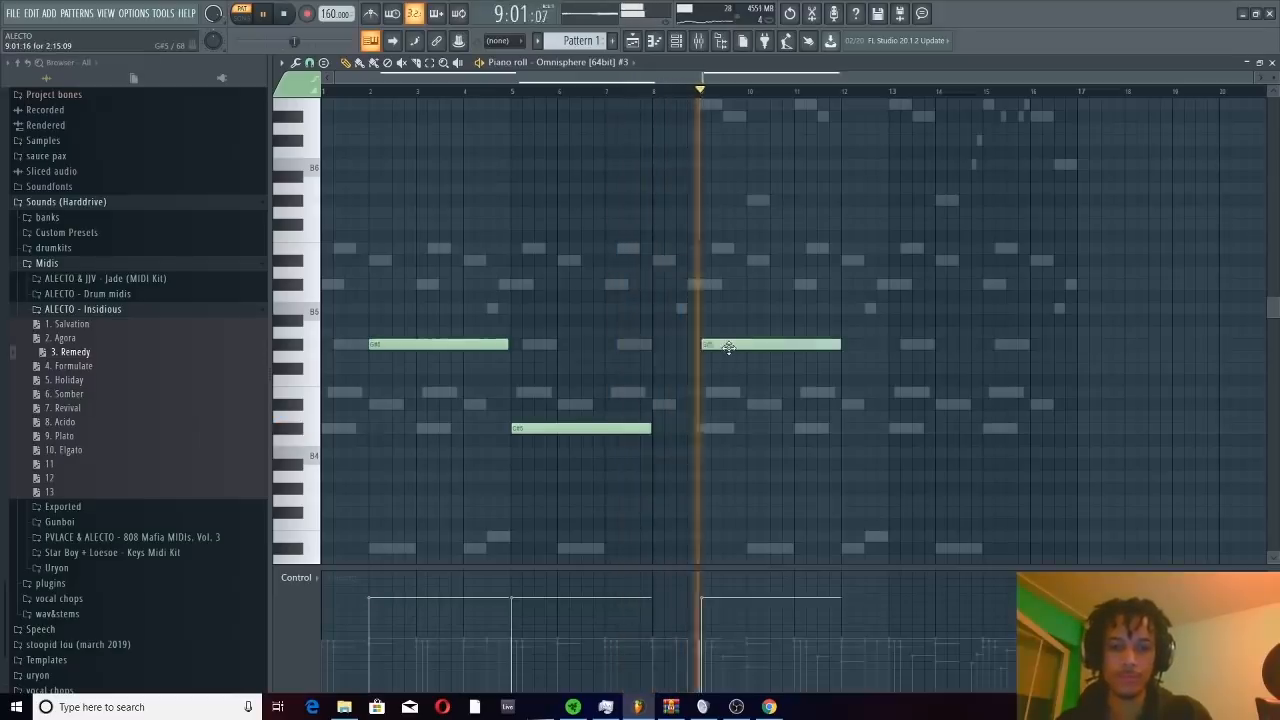
pyautogui.click(891, 429)
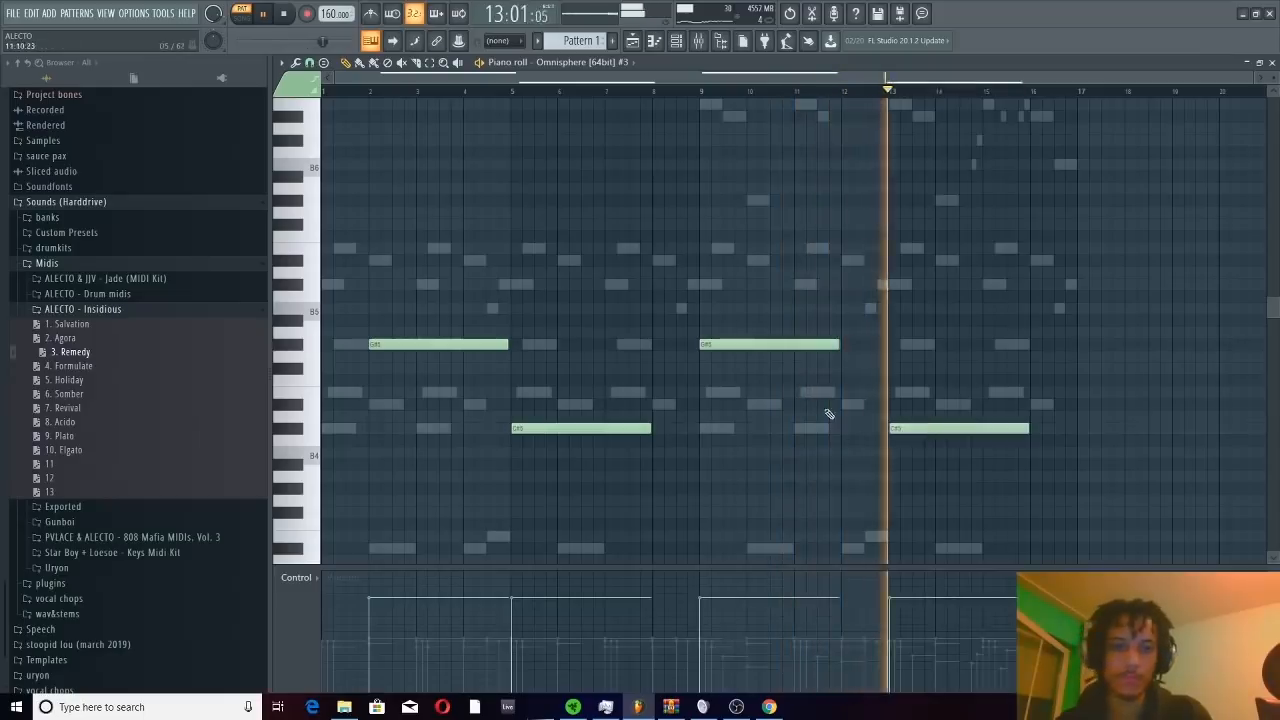
# Add a closing vocal note at bar 15, place it on G#4 and shorten it to end at bar 17
pyautogui.scroll(-3, 742, 283)
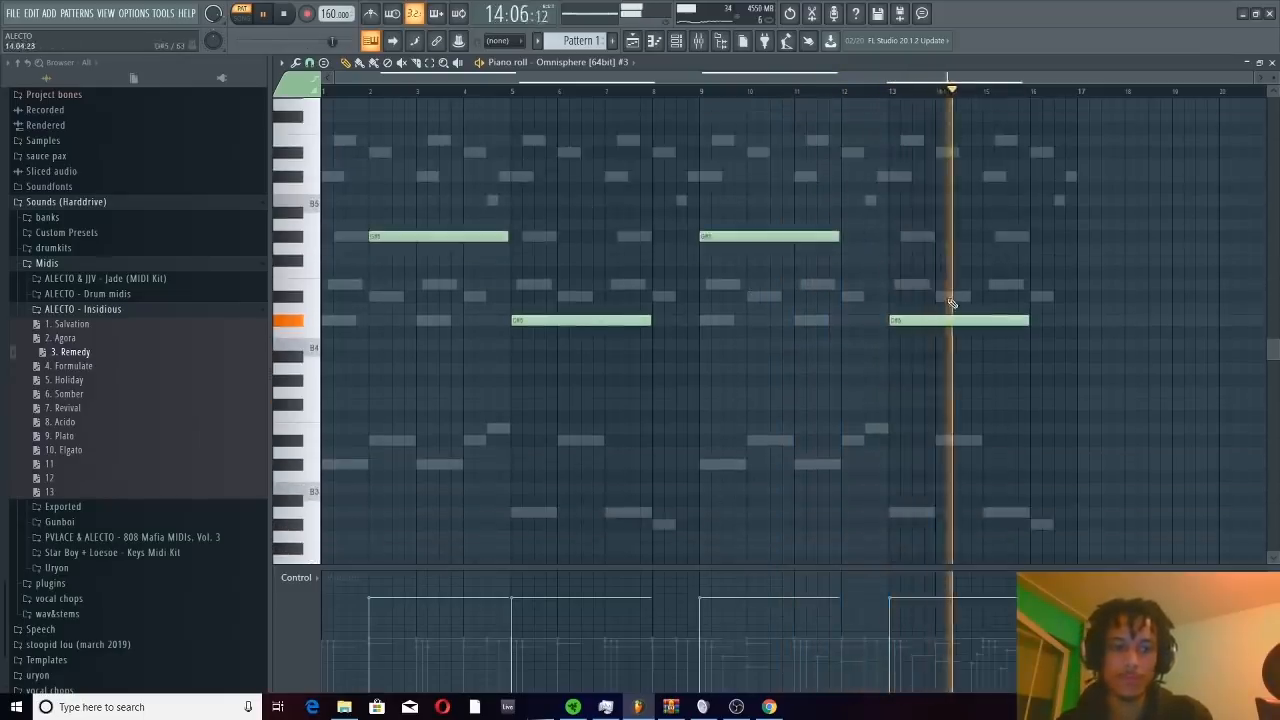
pyautogui.click(981, 392)
pyautogui.press('space')
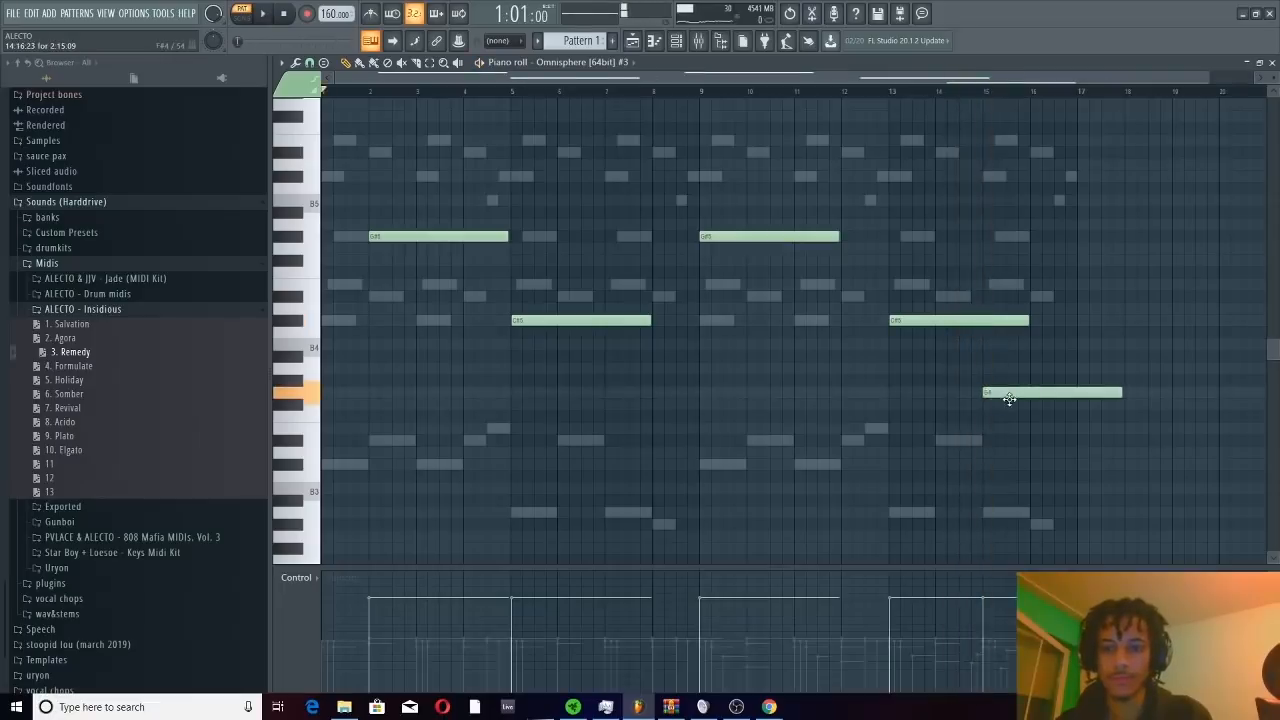
pyautogui.moveTo(1009, 399); pyautogui.dragTo(1078, 397)
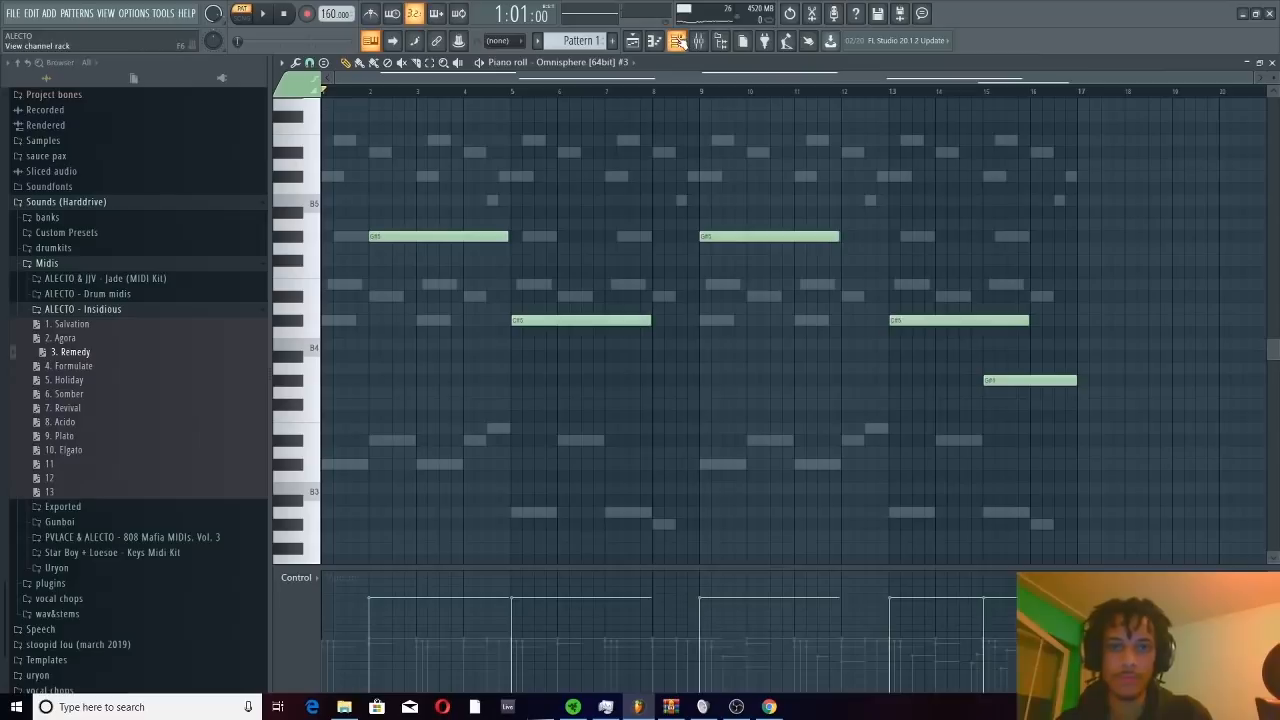
# On Insert 5's Scheps 73, switch on Drive and turn up the preamp
pyautogui.click(700, 41)
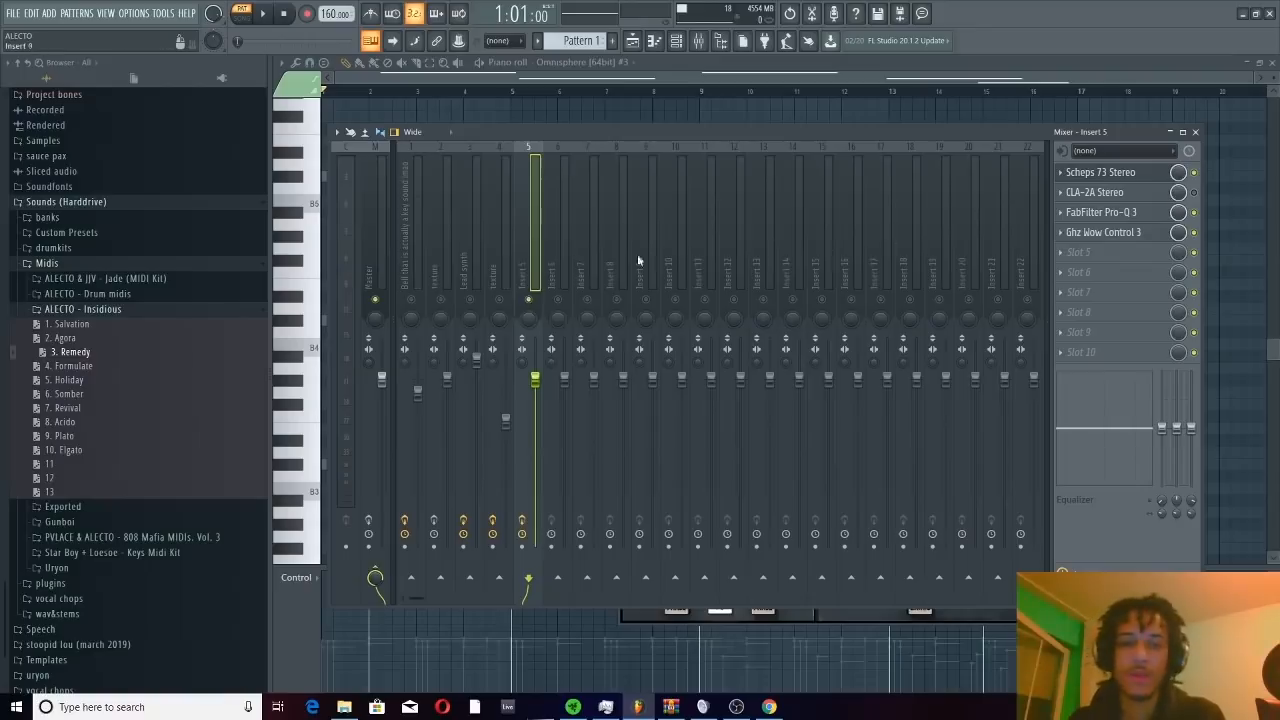
pyautogui.click(1120, 175)
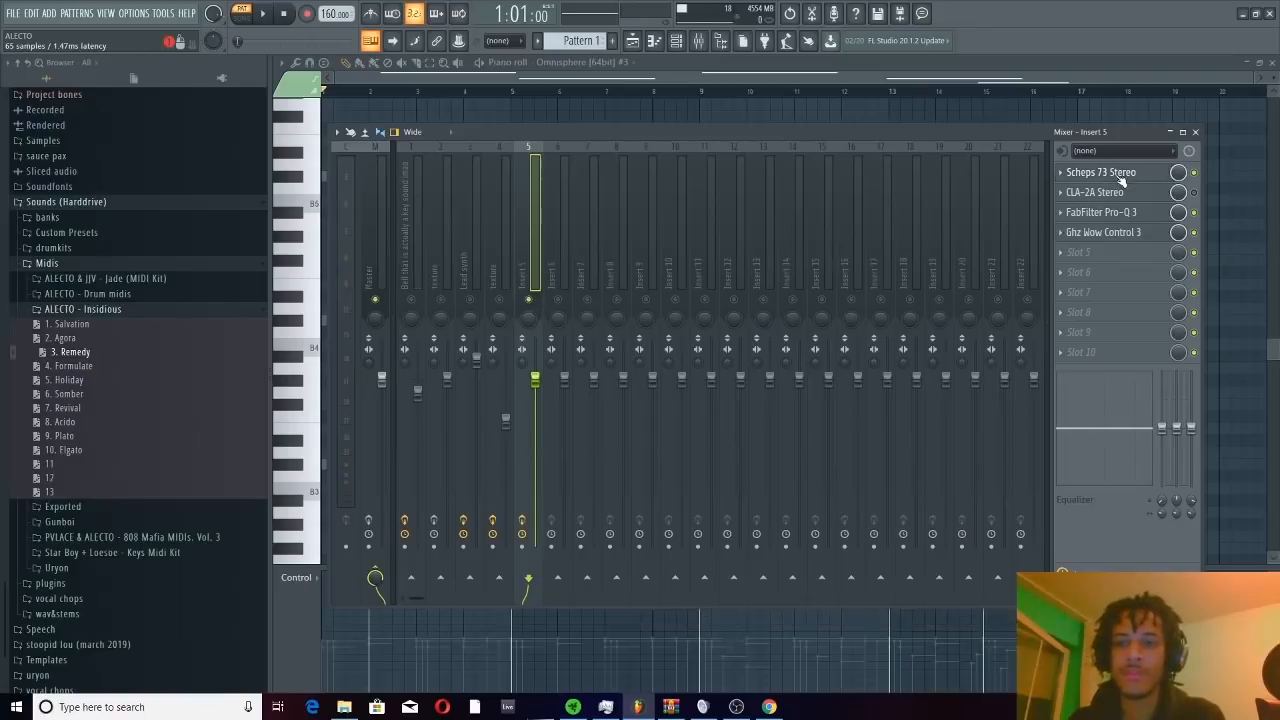
pyautogui.moveTo(866, 197); pyautogui.dragTo(818, 71)
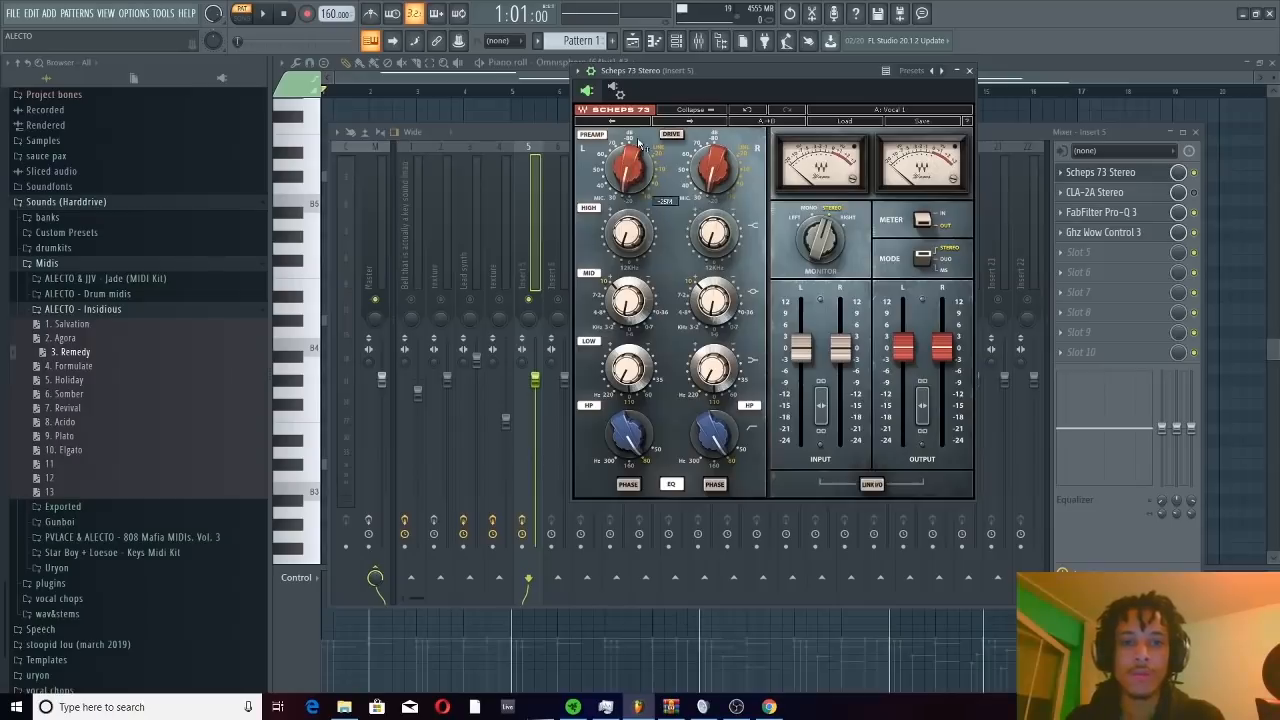
pyautogui.click(672, 135)
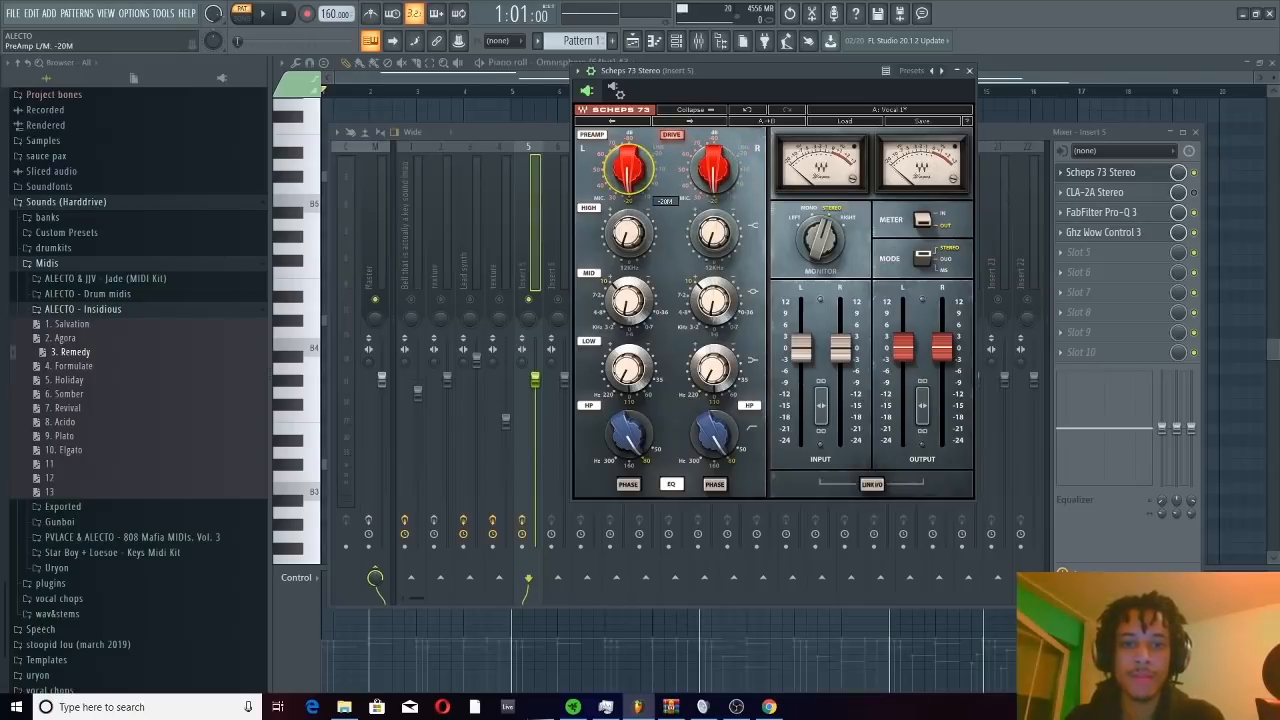
pyautogui.moveTo(628, 168); pyautogui.dragTo(628, 150)
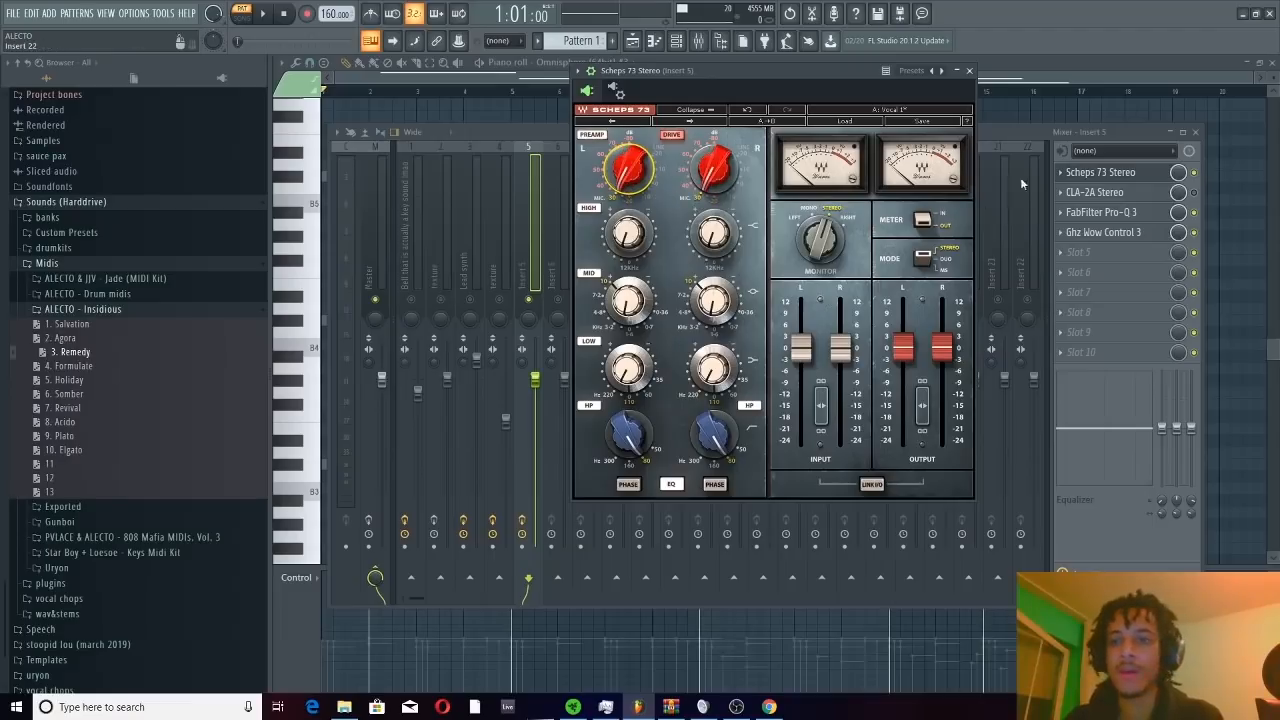
pyautogui.click(1017, 124)
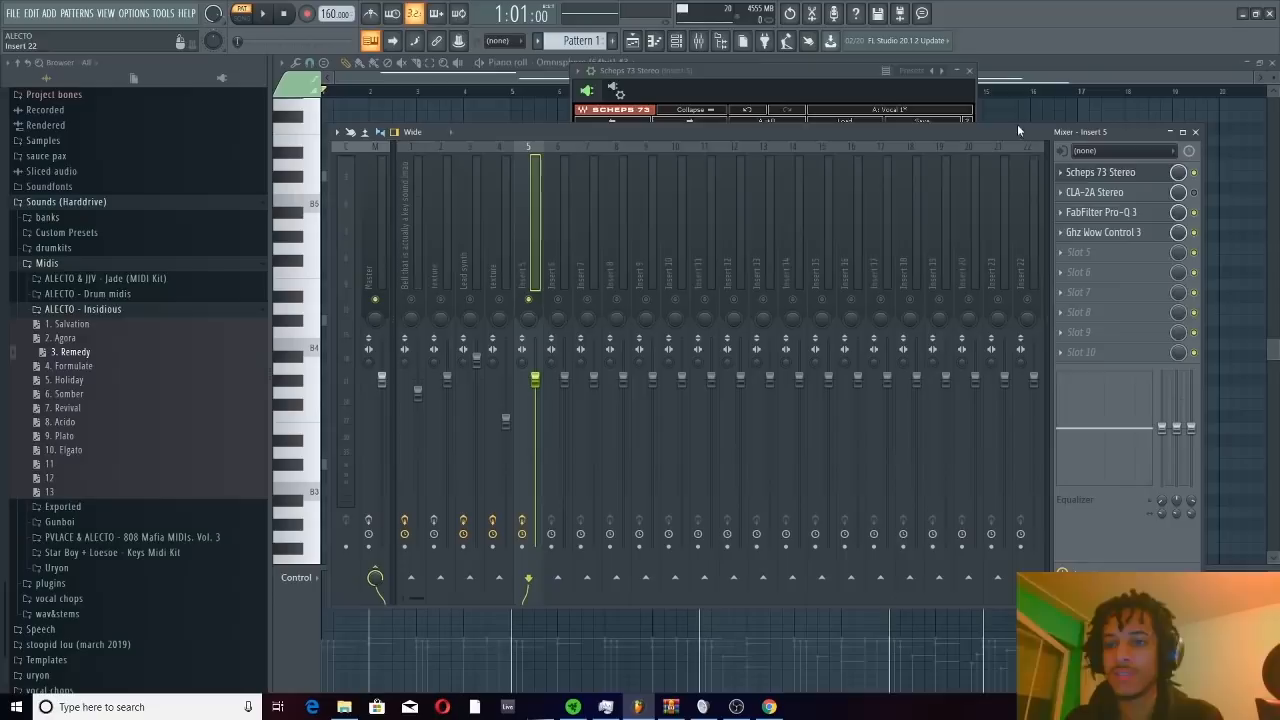
# Review the Pro-Q 3 and Wow Control 3 settings on Insert 5 and audition the vocal track in solo
pyautogui.click(1100, 213)
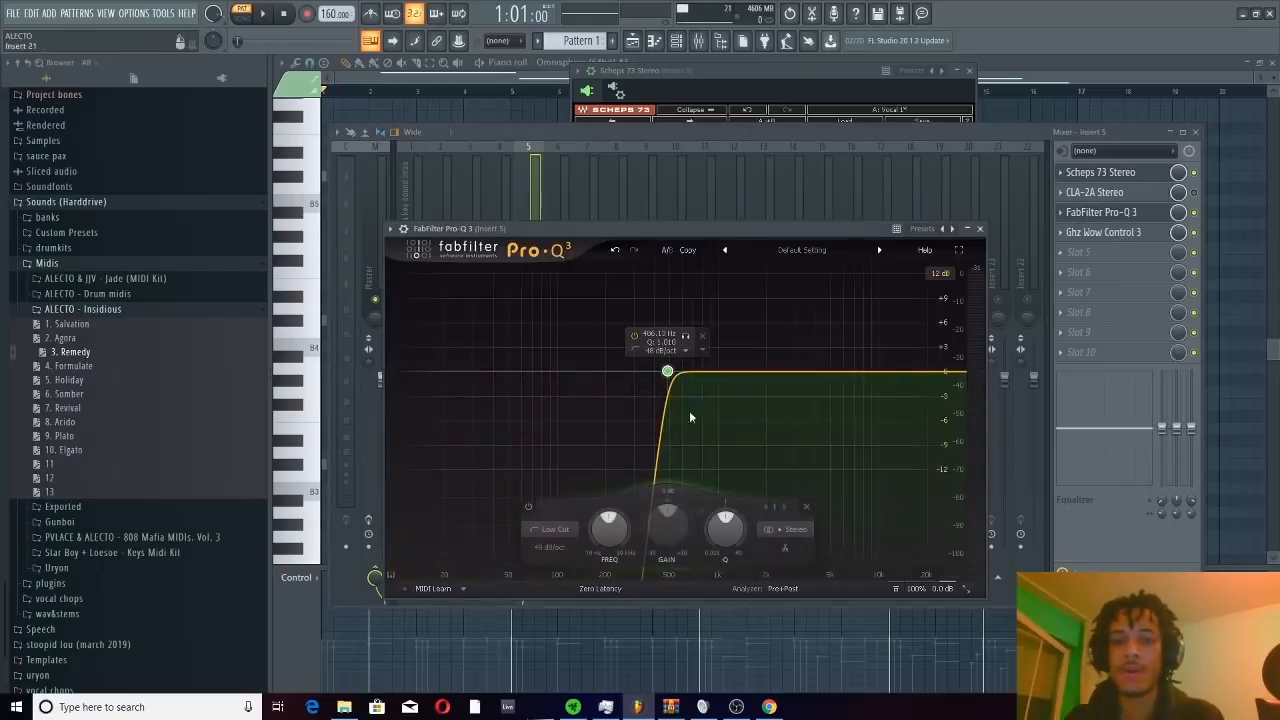
pyautogui.click(1106, 234)
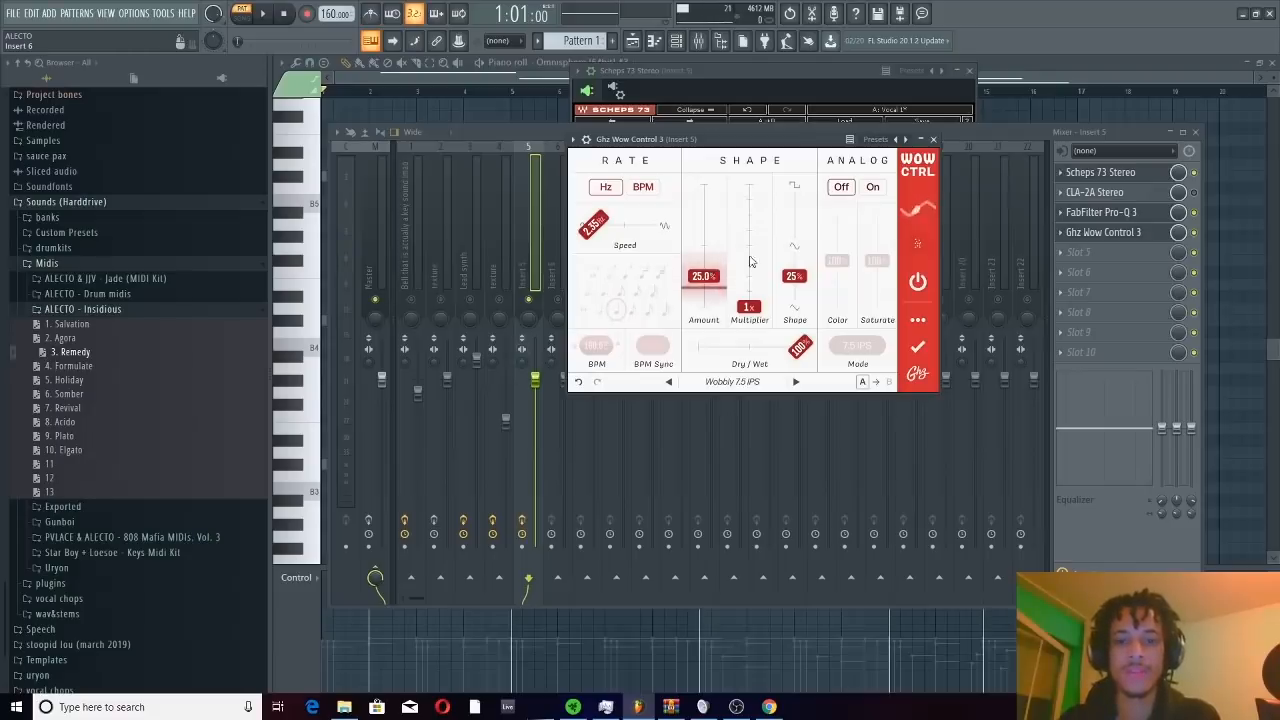
pyautogui.click(529, 302)
pyautogui.press('space')
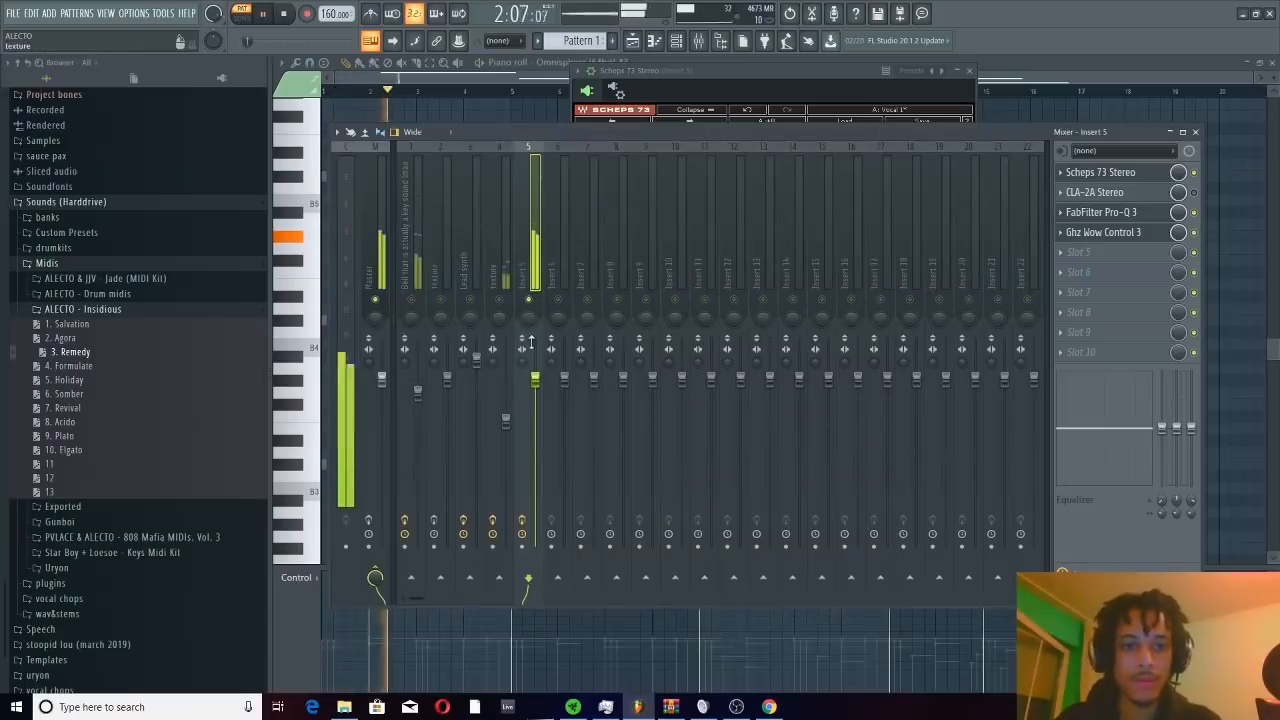
# Lower the Insert 5 vocal fader close to its minimum, fine-tuning it against all the other tracks with solo off
pyautogui.moveTo(527, 388); pyautogui.dragTo(539, 537)
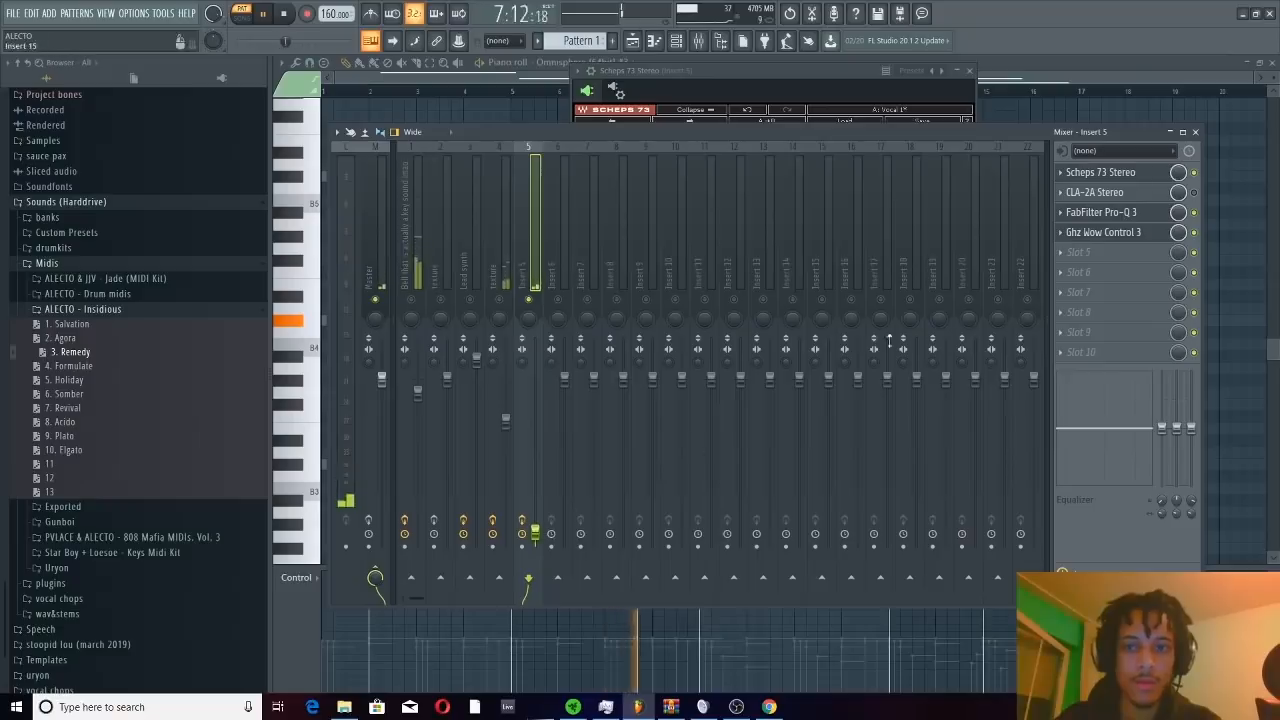
pyautogui.click(527, 299)
pyautogui.press('space')
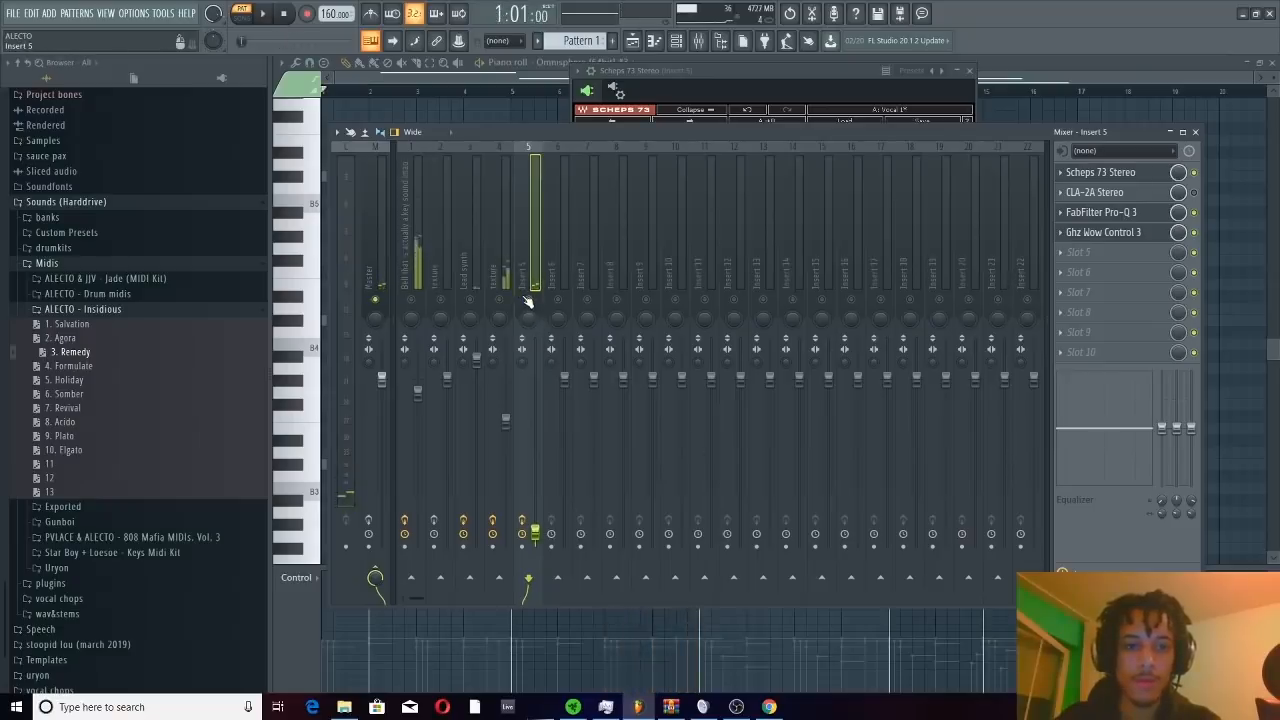
pyautogui.click(527, 299)
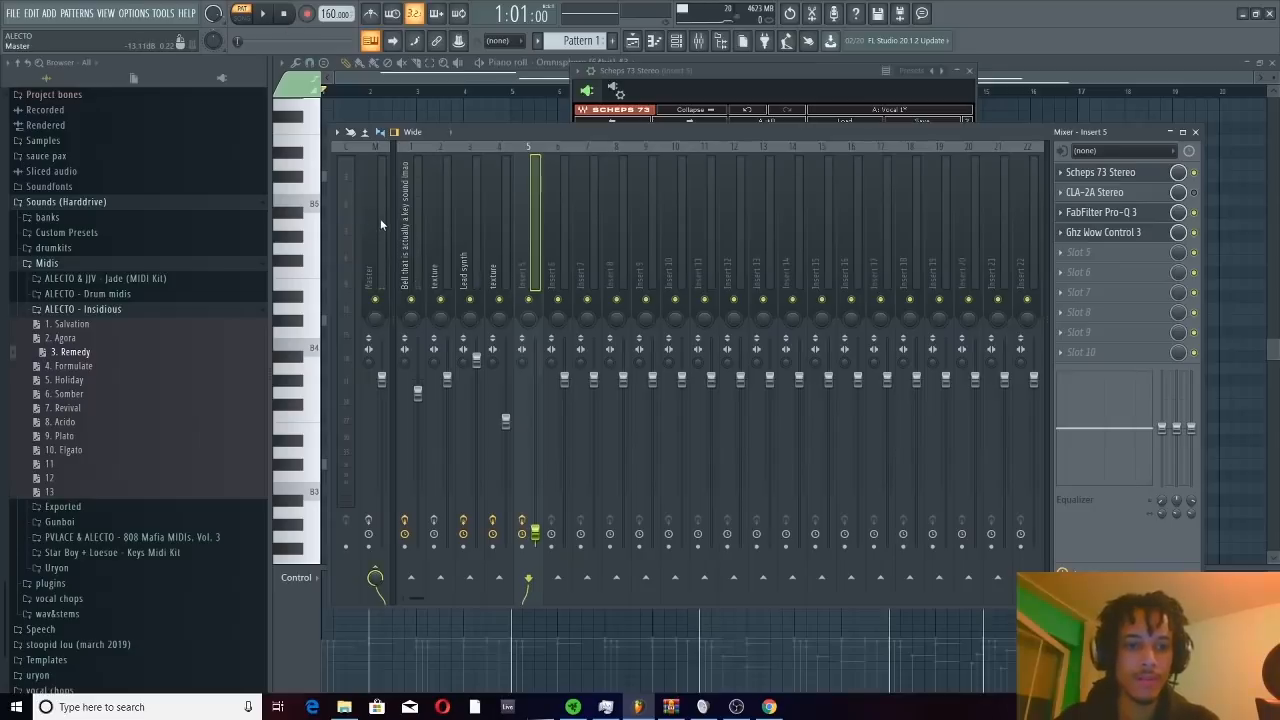
pyautogui.press('space')
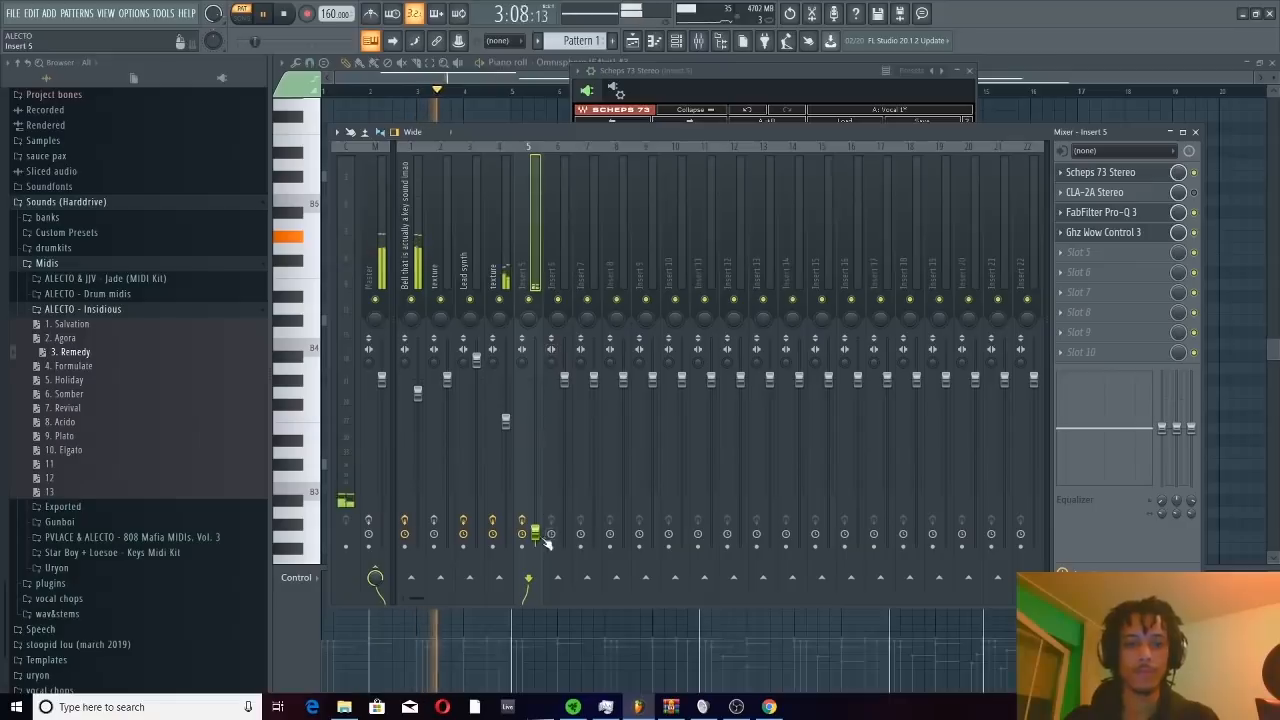
pyautogui.moveTo(535, 533); pyautogui.dragTo(535, 521)
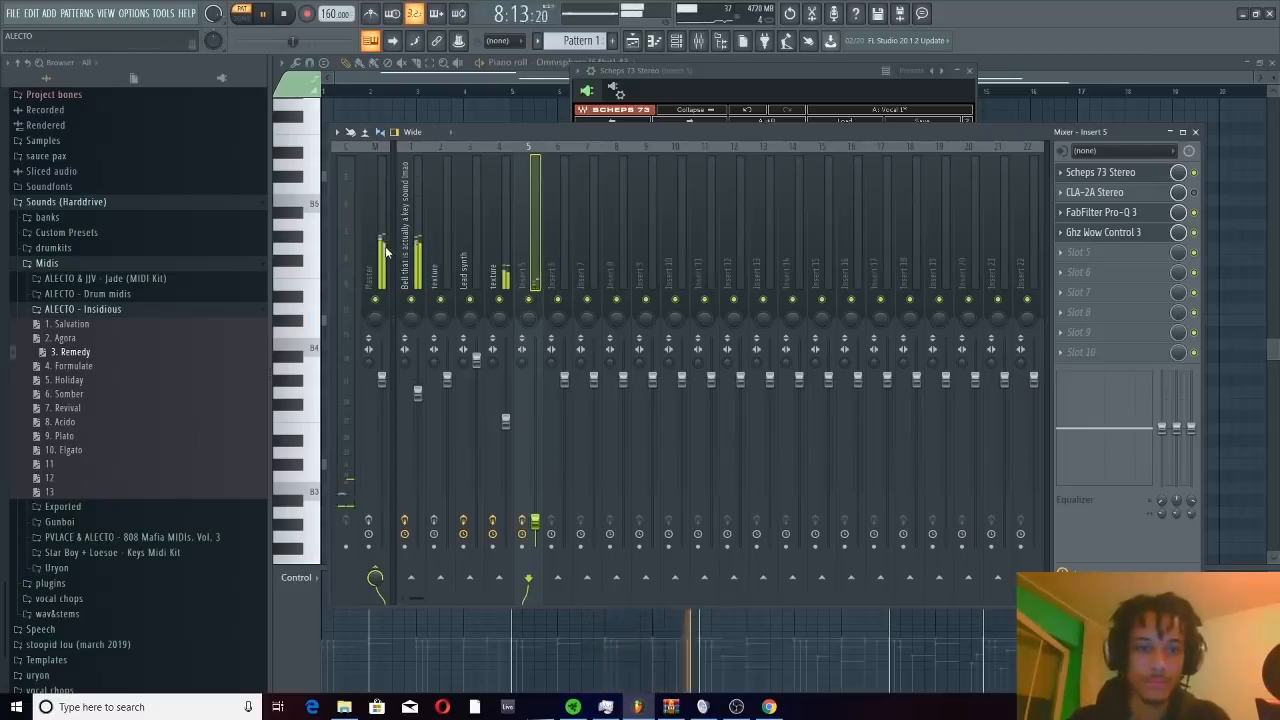
# Lower the Lead synth fader slightly, select the Master track to show its effects, and stop playback
pyautogui.click(478, 362)
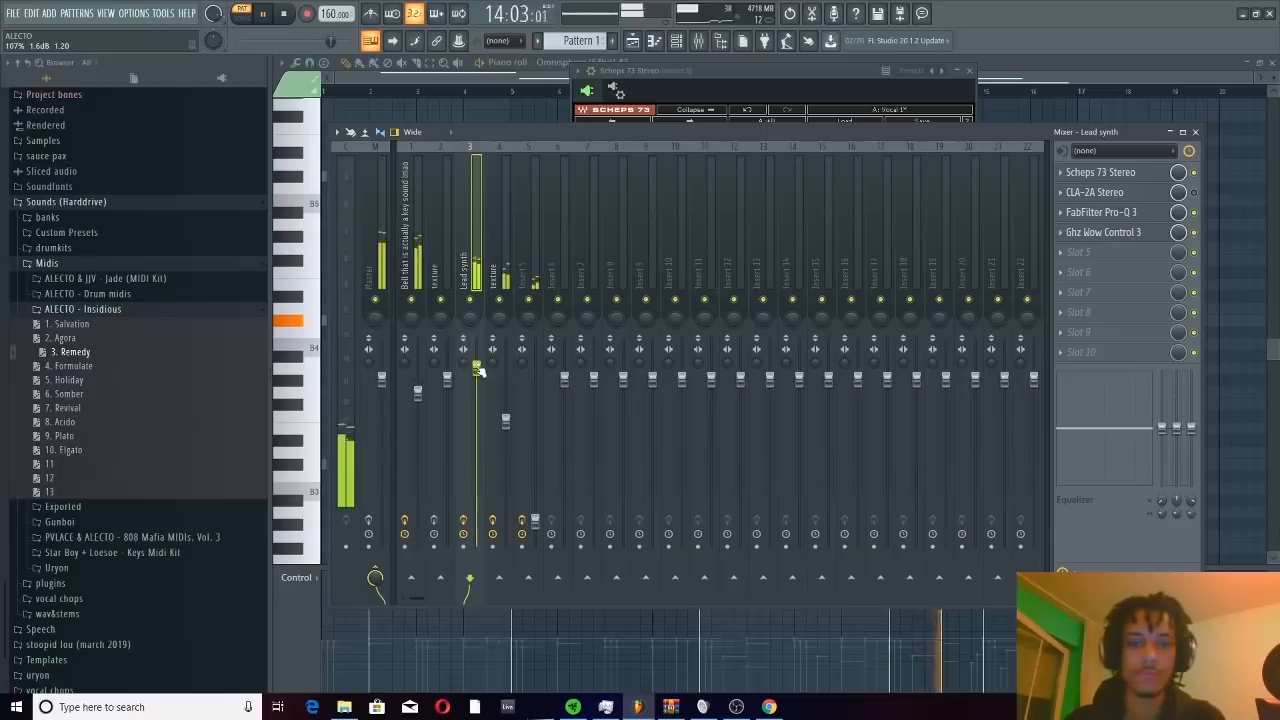
pyautogui.click(369, 258)
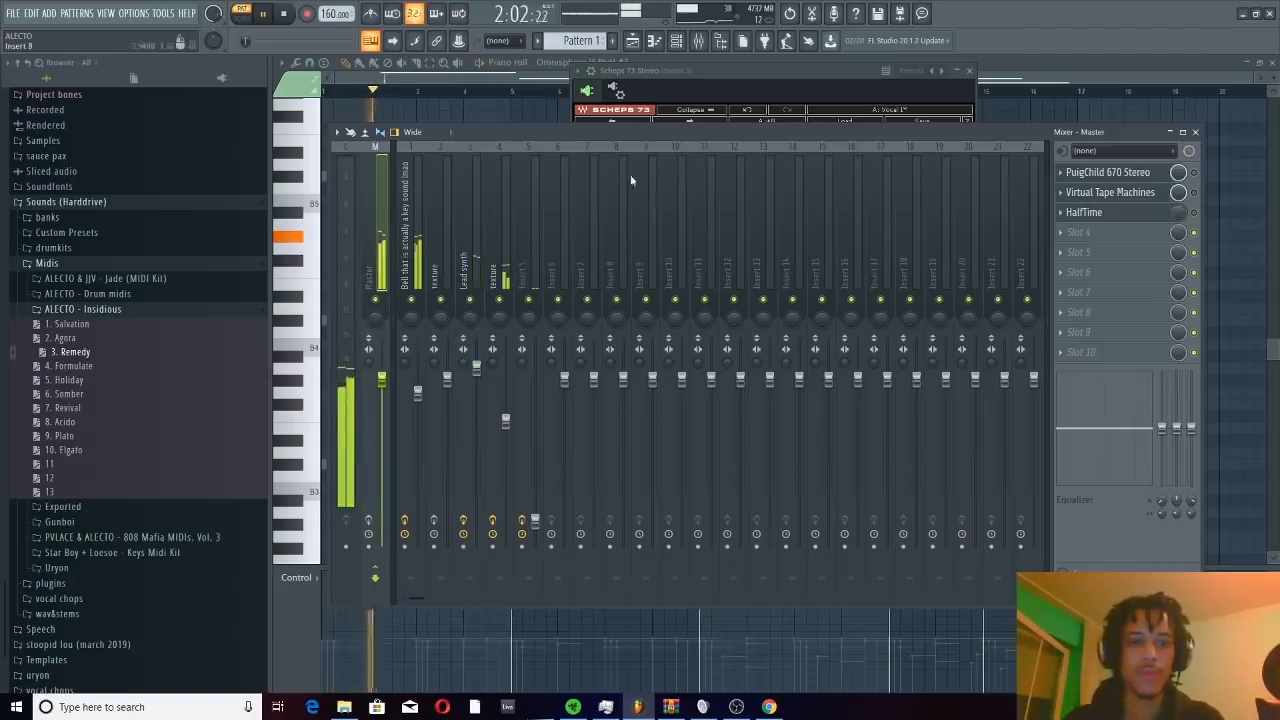
pyautogui.press('space')
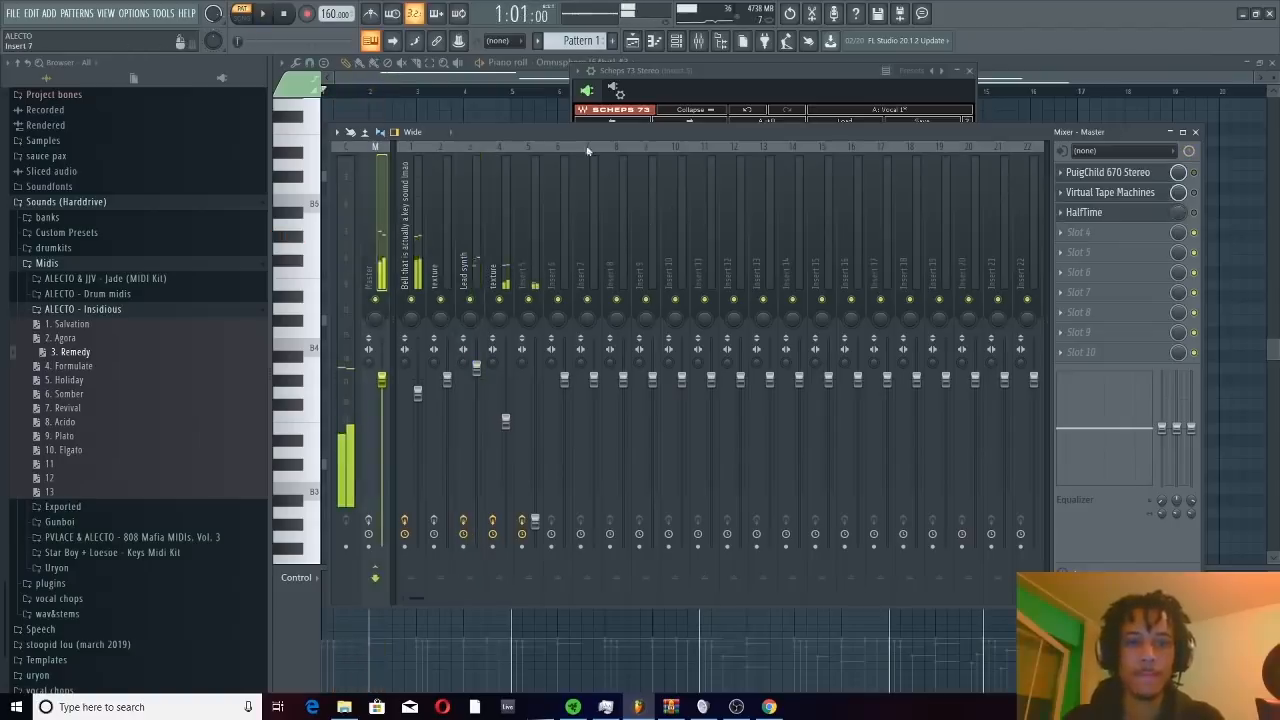
# Load PrimalTap into effect slot 6 of the bell track
pyautogui.click(416, 245)
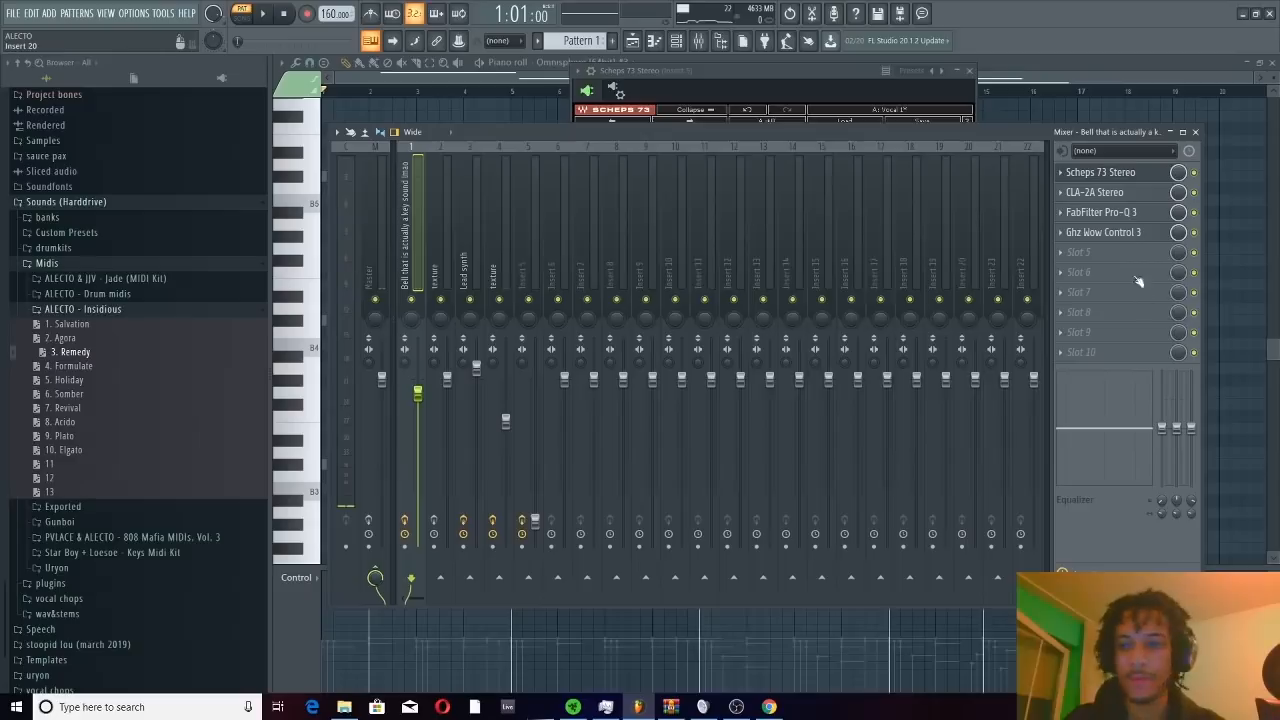
pyautogui.click(1086, 272)
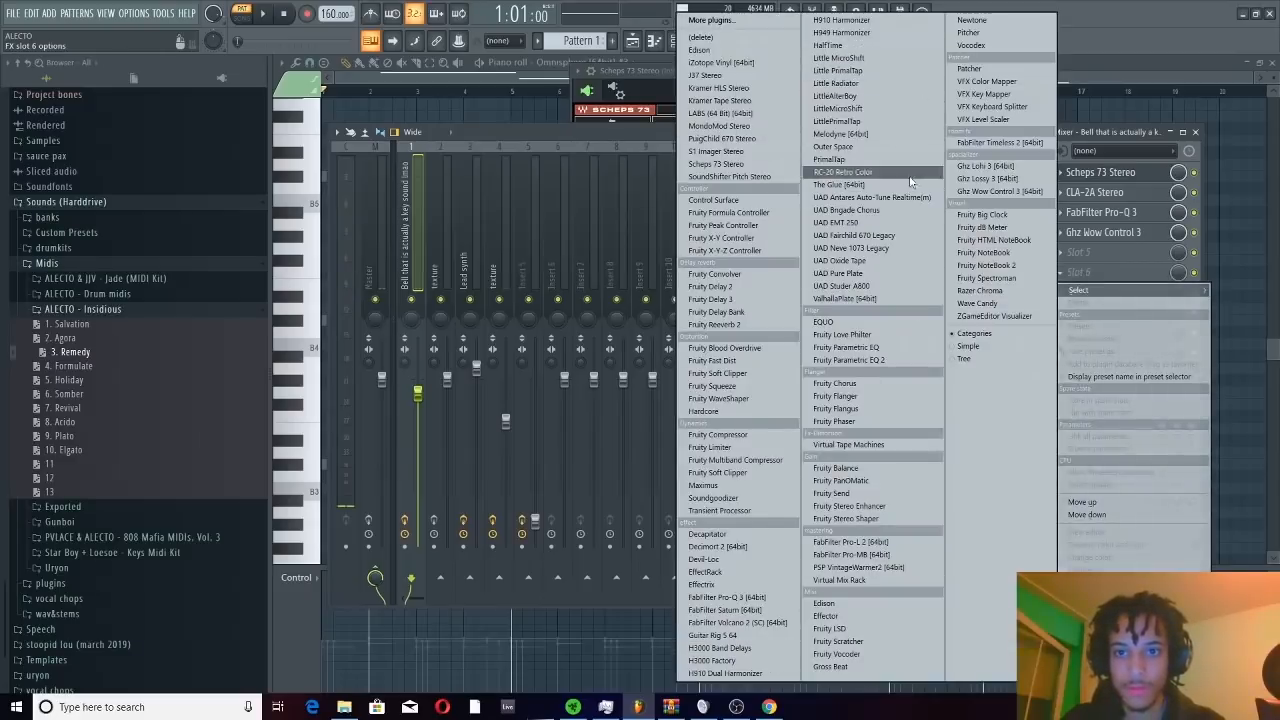
pyautogui.click(873, 161)
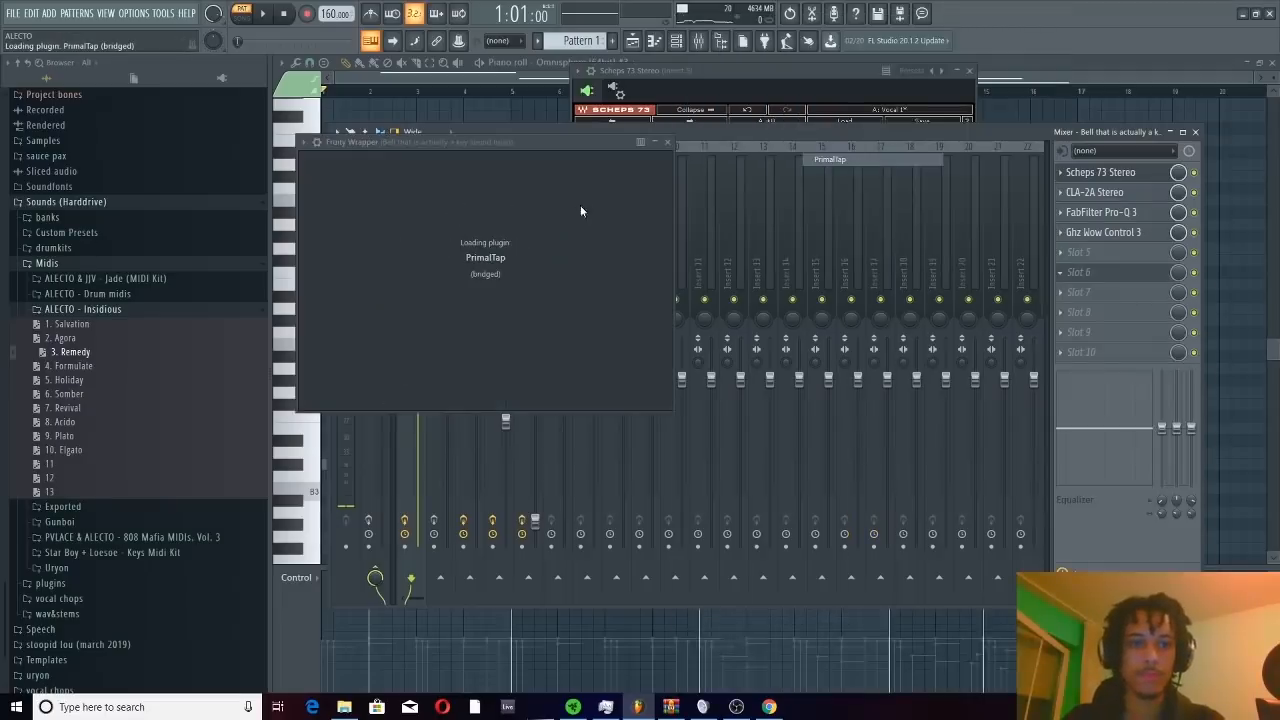
# Browse PrimalTap's preset categories and load the Flangey Slappy modulation preset
pyautogui.click(428, 165)
pyautogui.moveTo(414, 168)
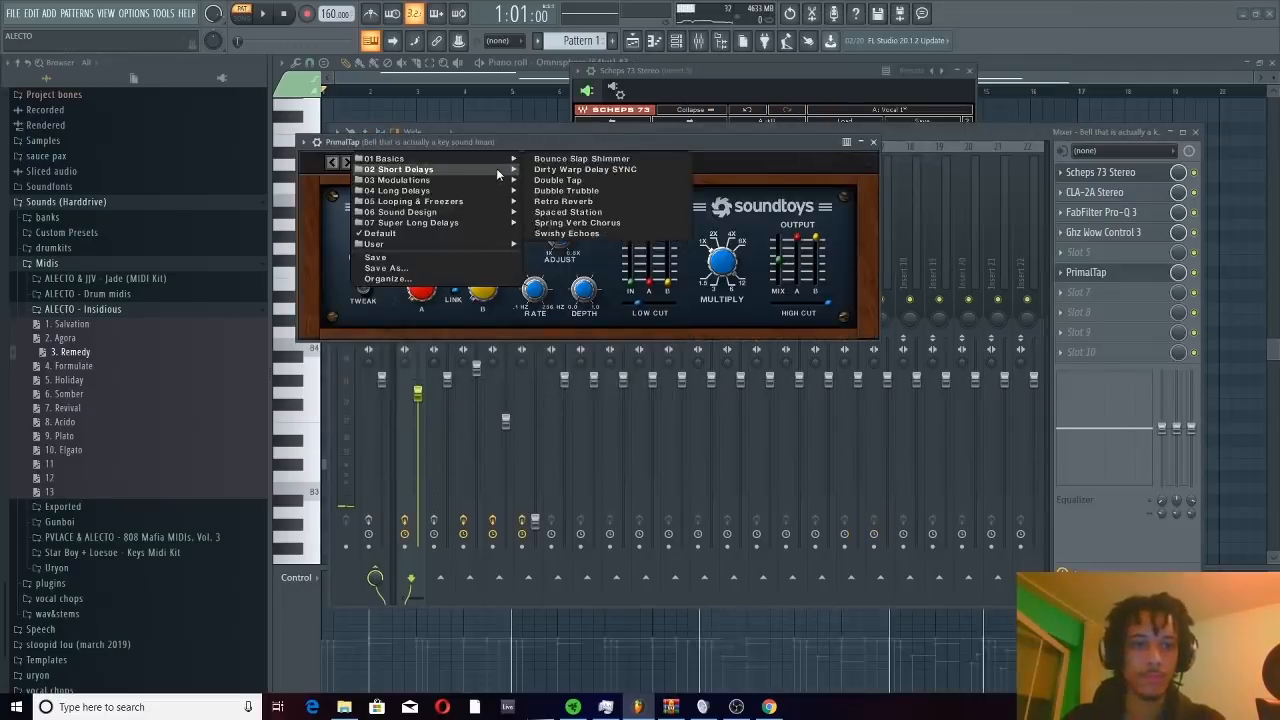
pyautogui.moveTo(474, 213)
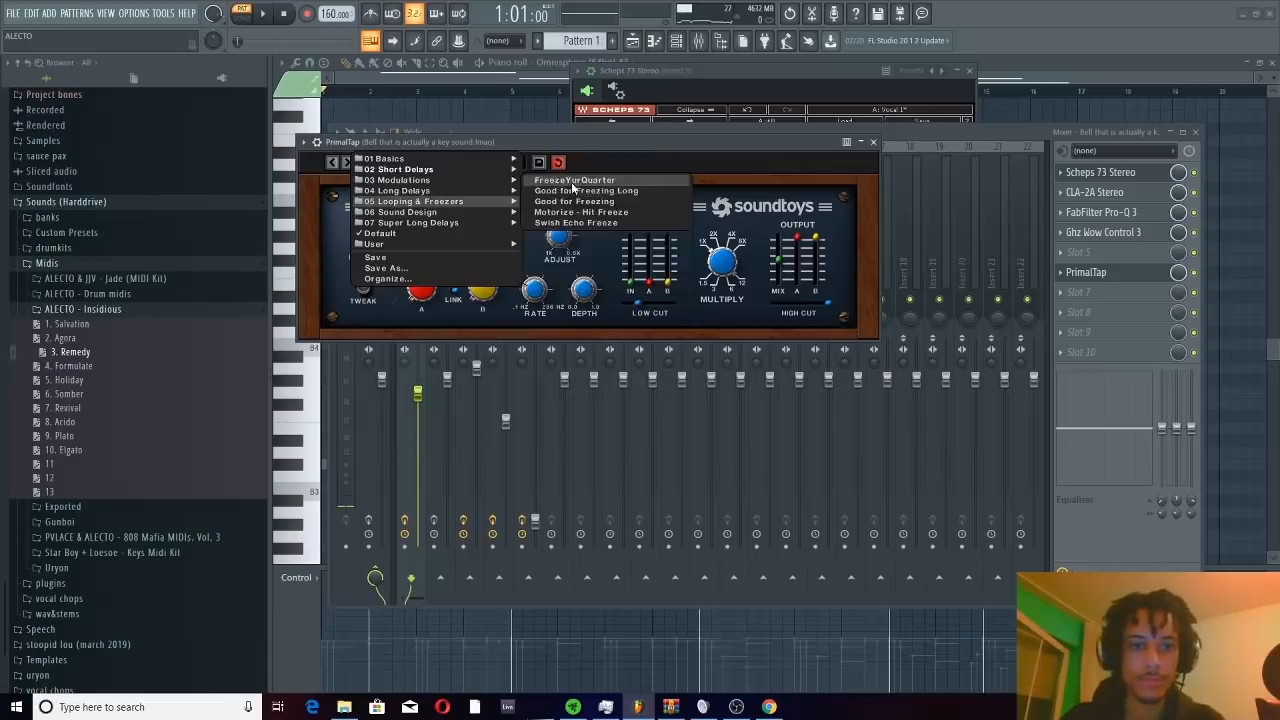
pyautogui.moveTo(496, 179)
pyautogui.click(561, 180)
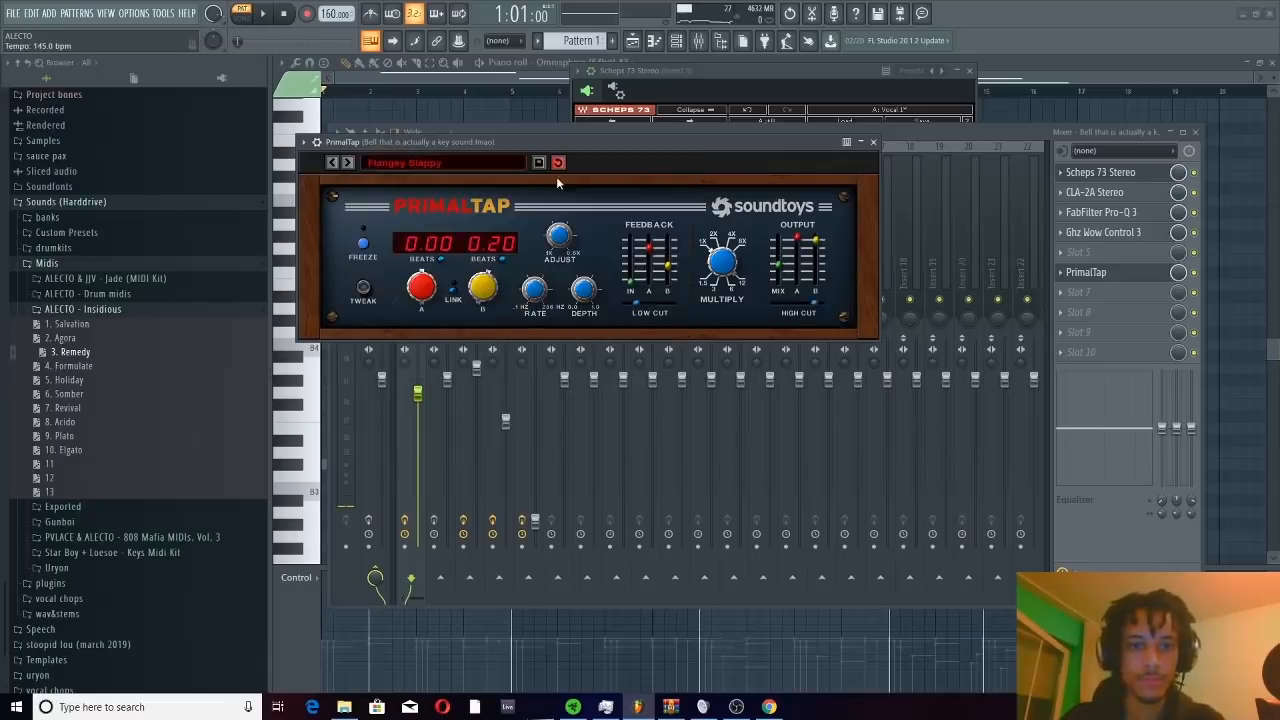
# Audition the bell track with PrimalTap, moving the plugin window aside and closing it after listening
pyautogui.moveTo(520, 140); pyautogui.dragTo(702, 234)
pyautogui.press('space')
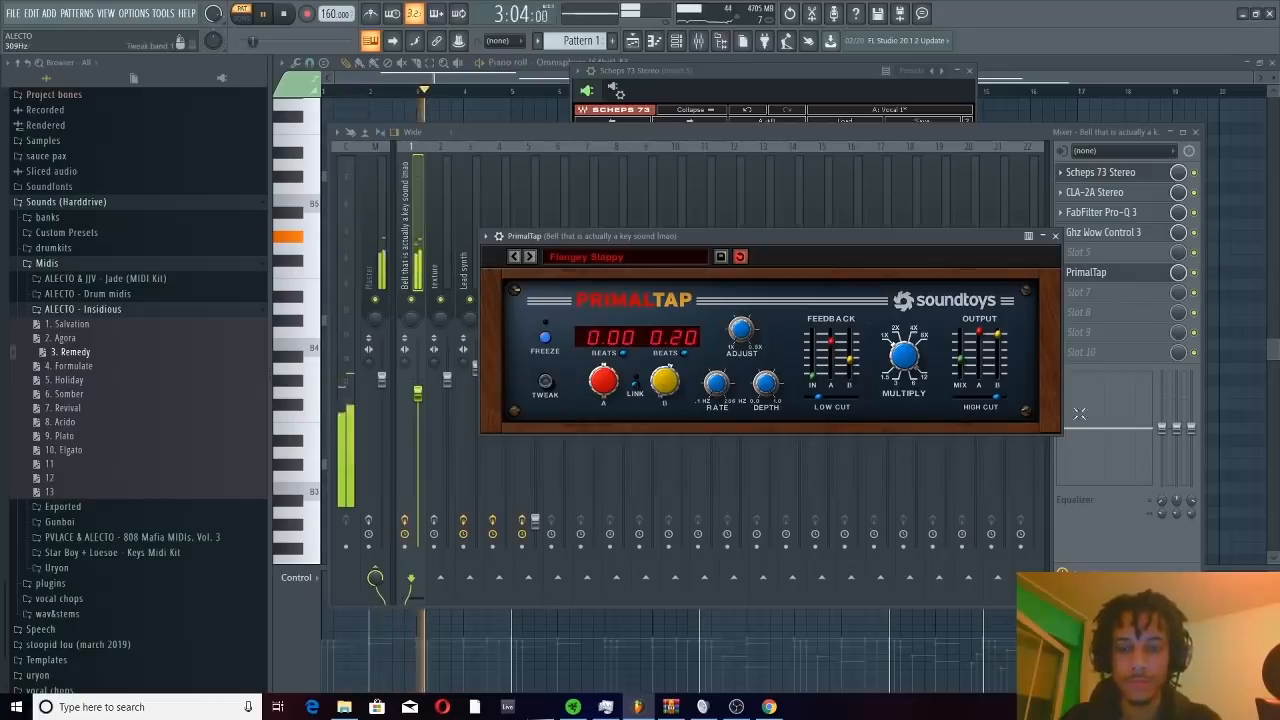
pyautogui.moveTo(750, 240); pyautogui.dragTo(724, 200)
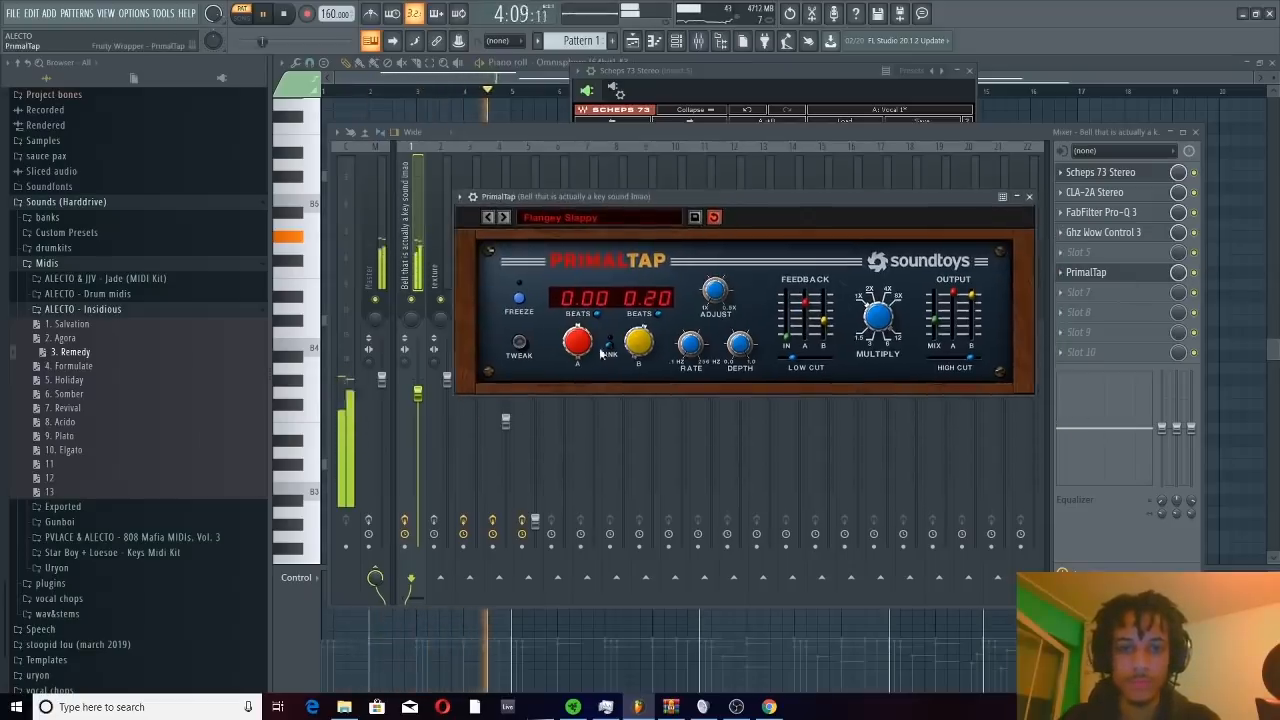
pyautogui.press('space')
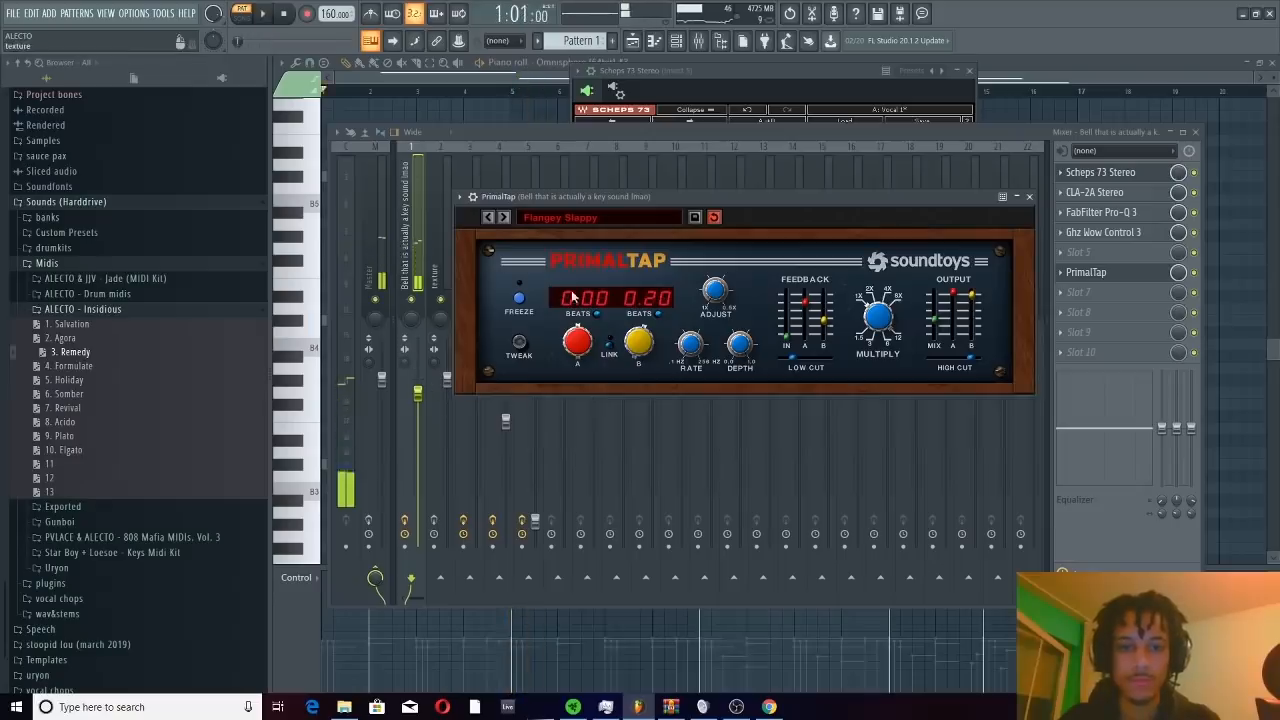
pyautogui.press('Escape')
pyautogui.press('space')
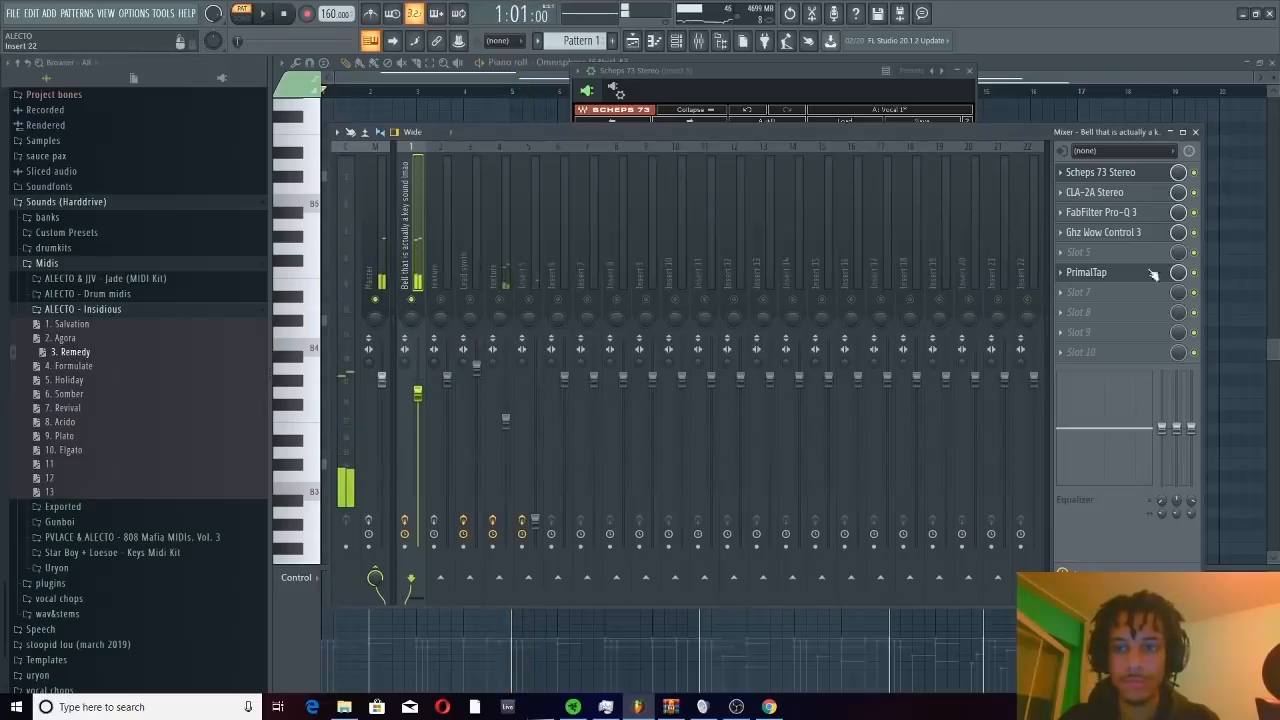
# Reopen PrimalTap on the bell track and step forward through its presets to Haas It Out
pyautogui.click(1086, 272)
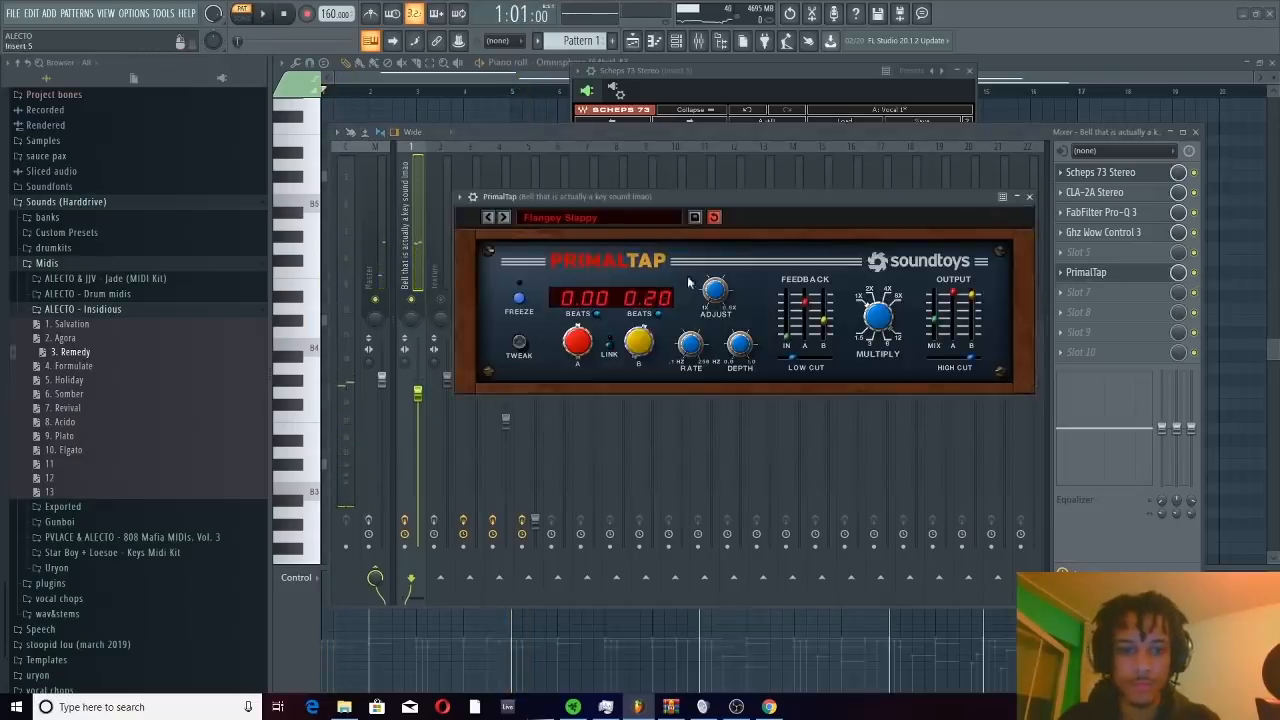
pyautogui.click(503, 218)
pyautogui.click(504, 218)
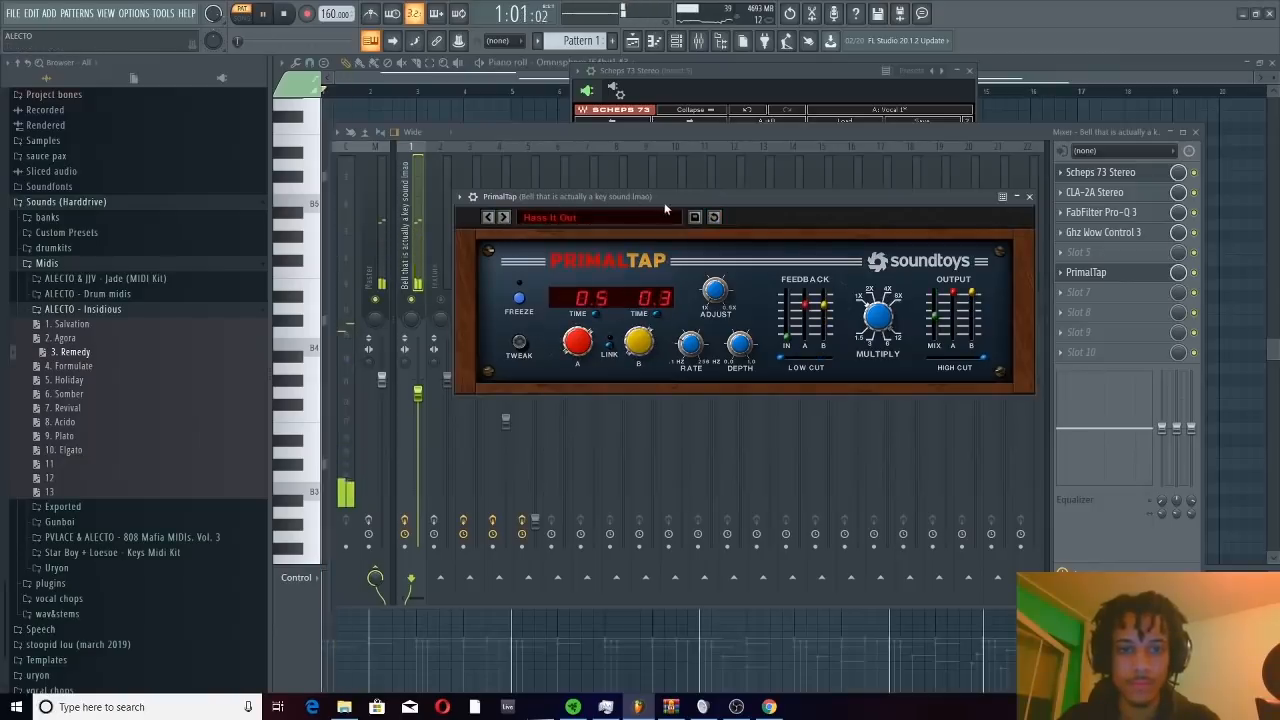
# Step forward through PrimalTap's presets during playback to Retro Guitar Delay, stop playback and close the plugin window
pyautogui.click(504, 218)
pyautogui.click(504, 218)
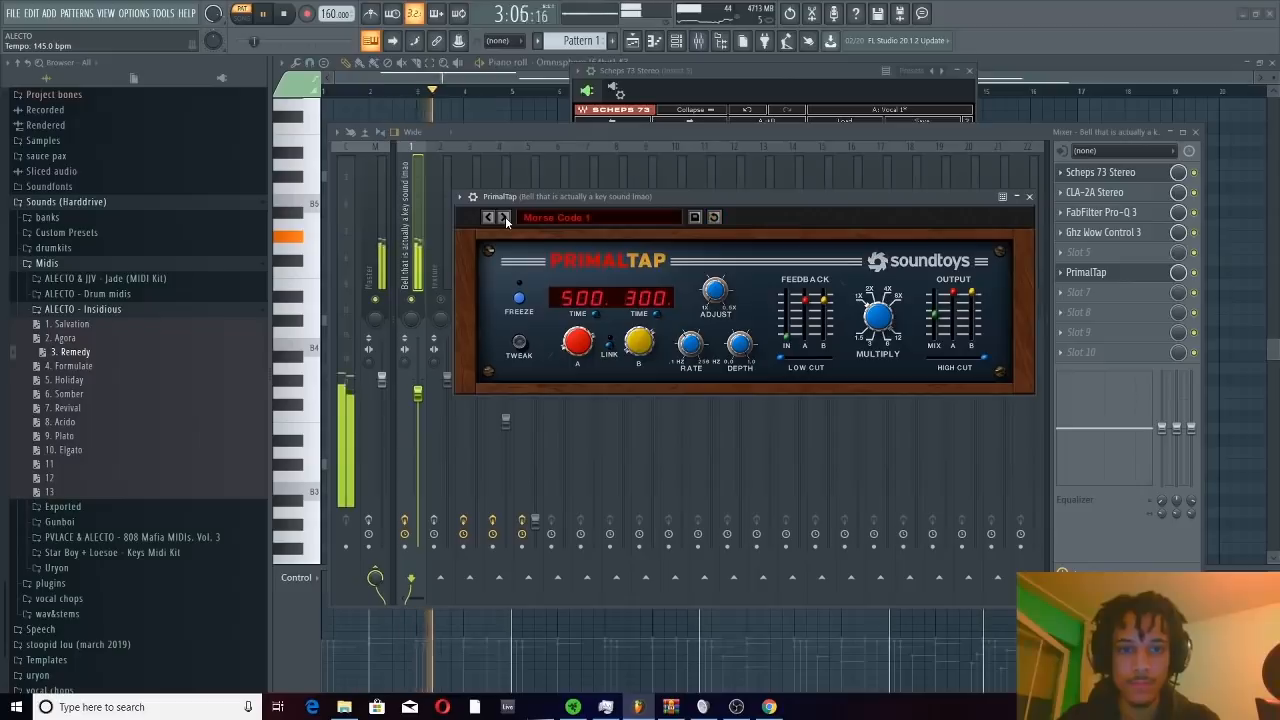
pyautogui.click(509, 216)
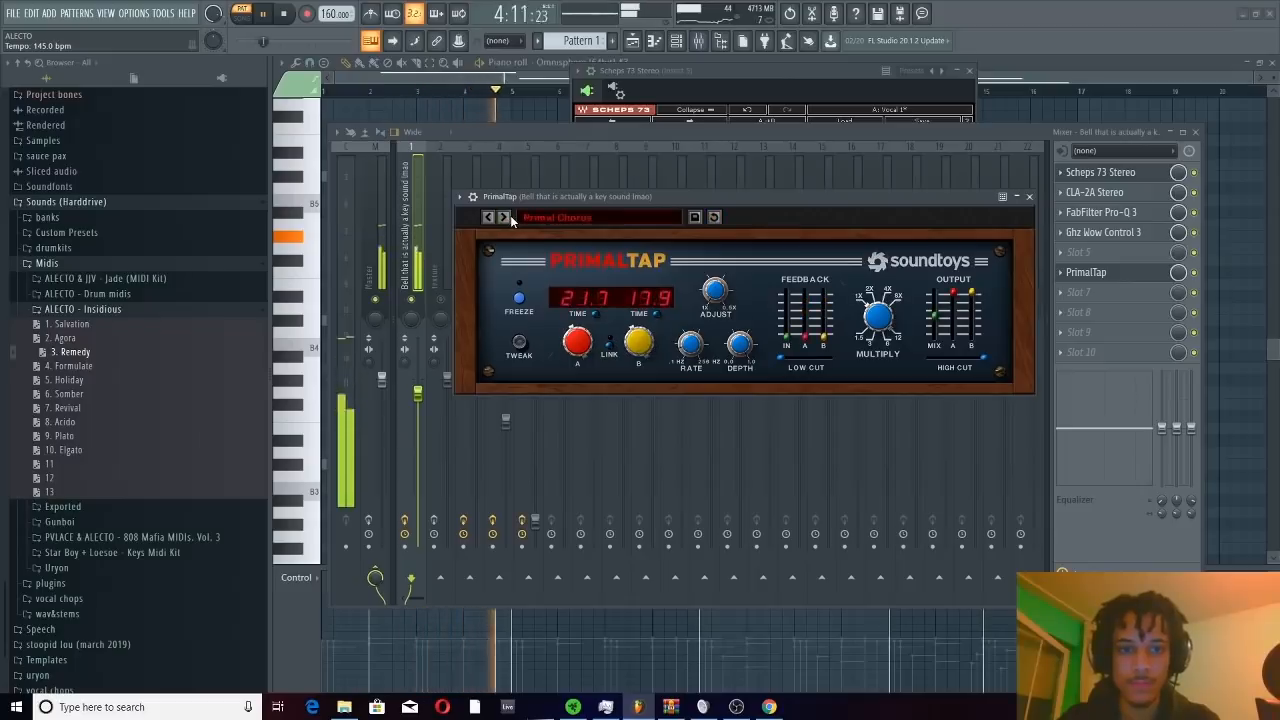
pyautogui.click(509, 216)
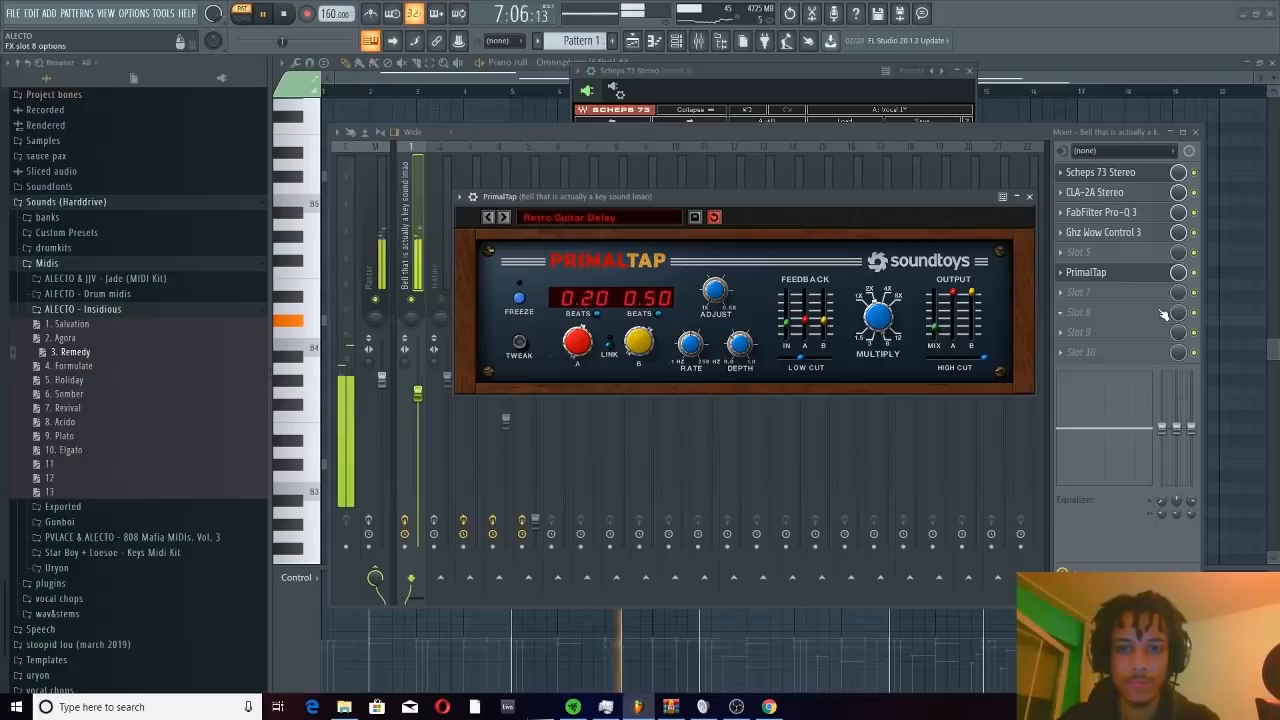
pyautogui.click(283, 14)
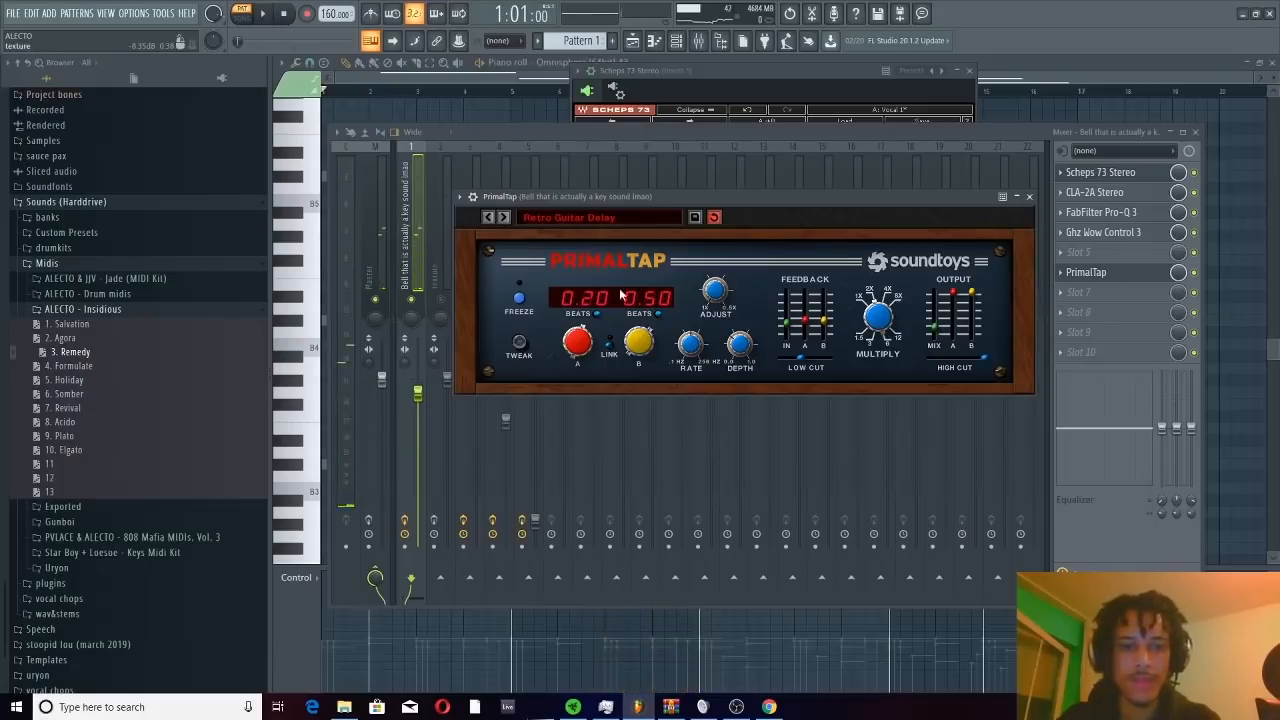
pyautogui.click(1022, 198)
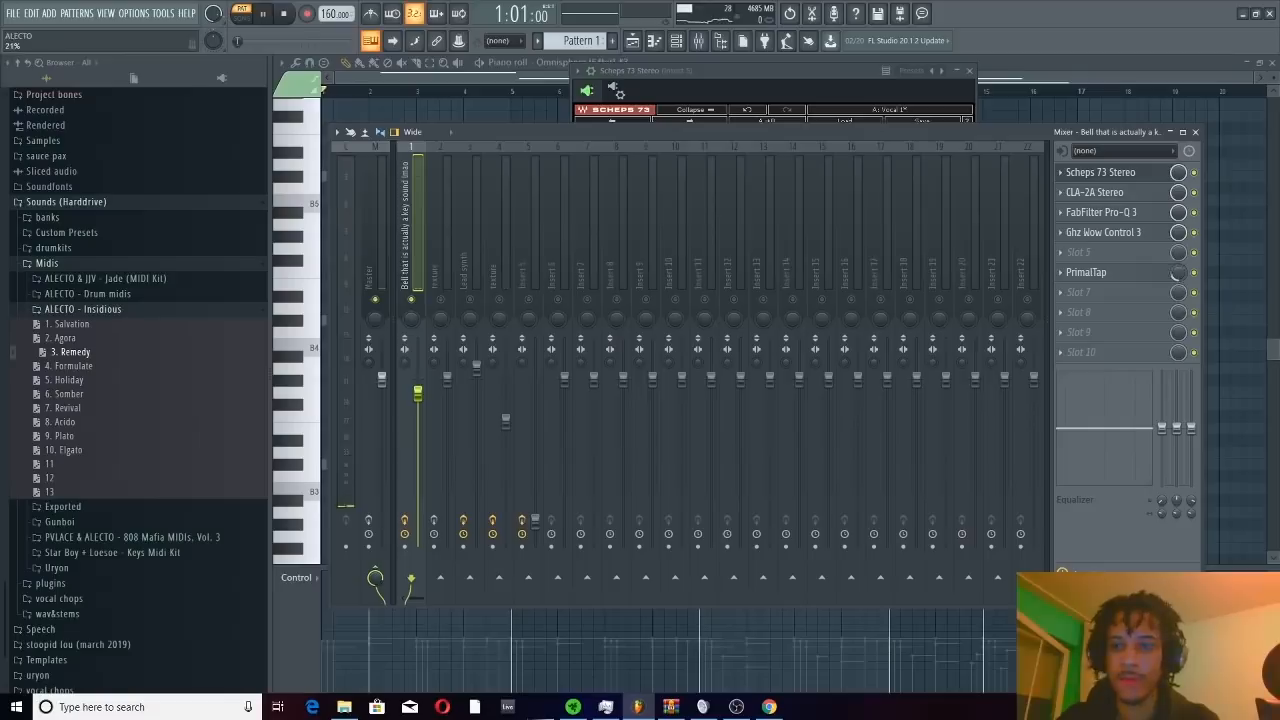
# Play back the full melody with the master track selected, bring up the channel rack, and stop playback
pyautogui.press('space')
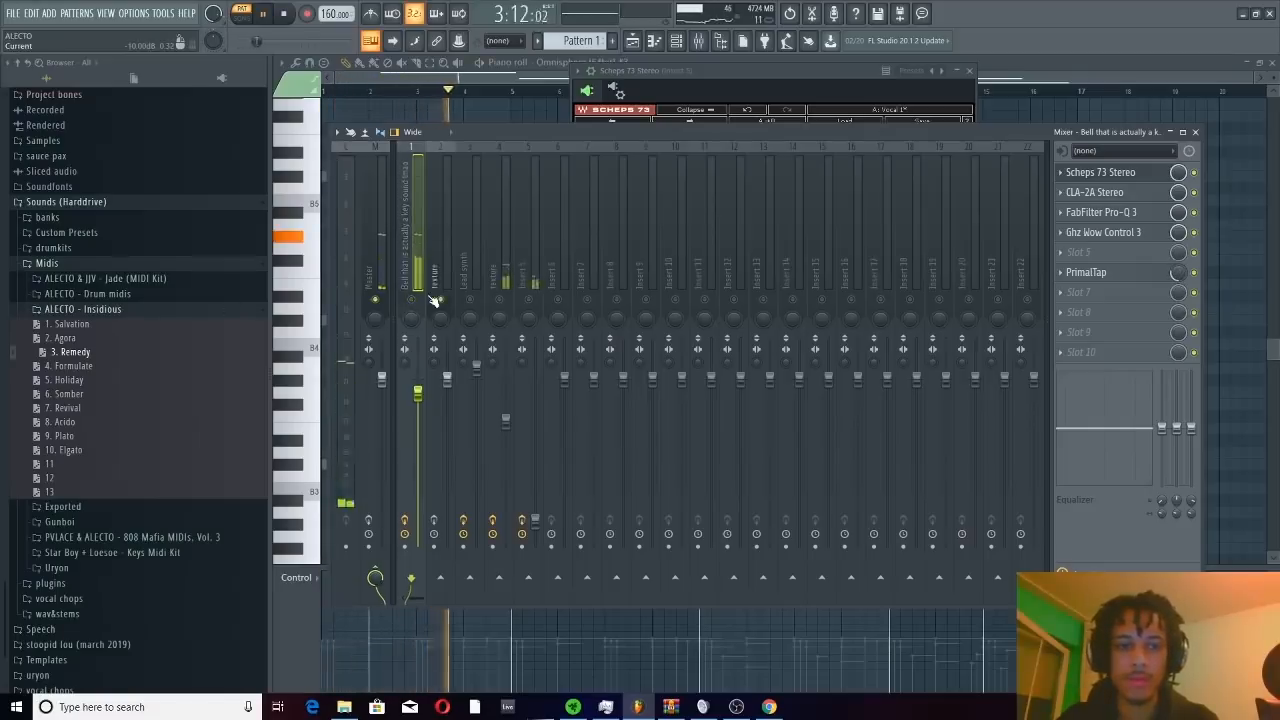
pyautogui.click(380, 255)
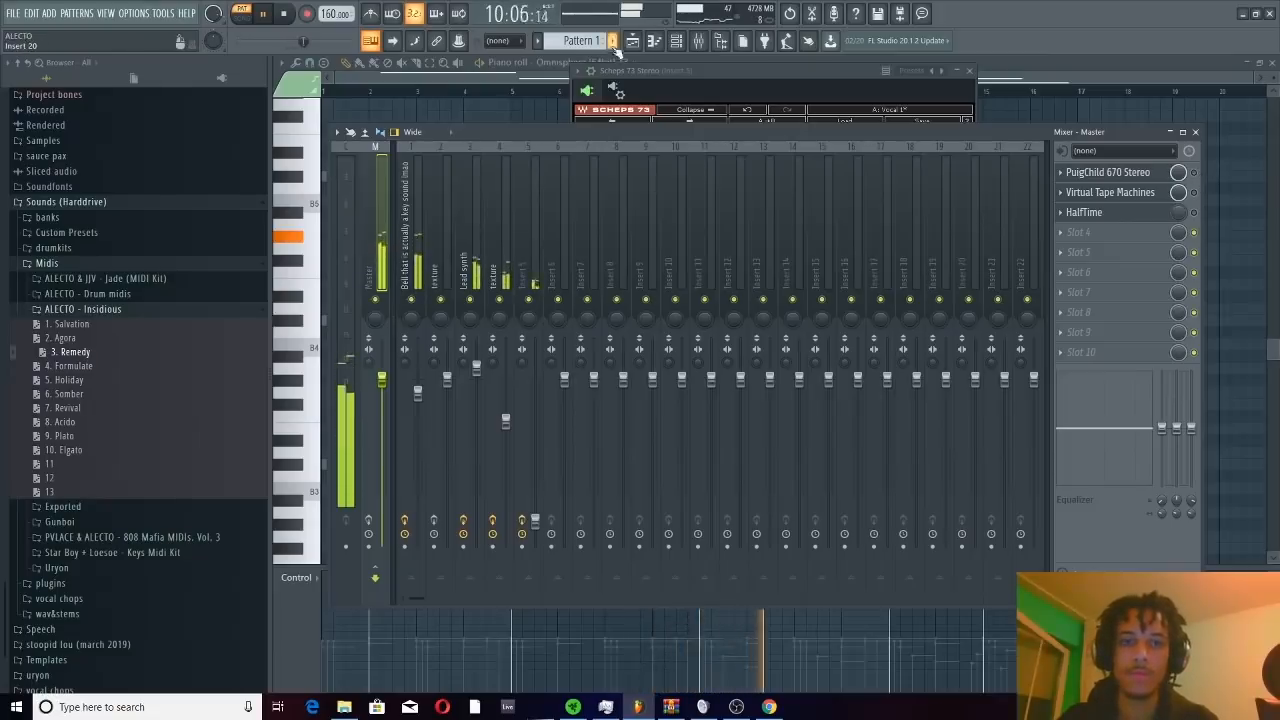
pyautogui.click(676, 41)
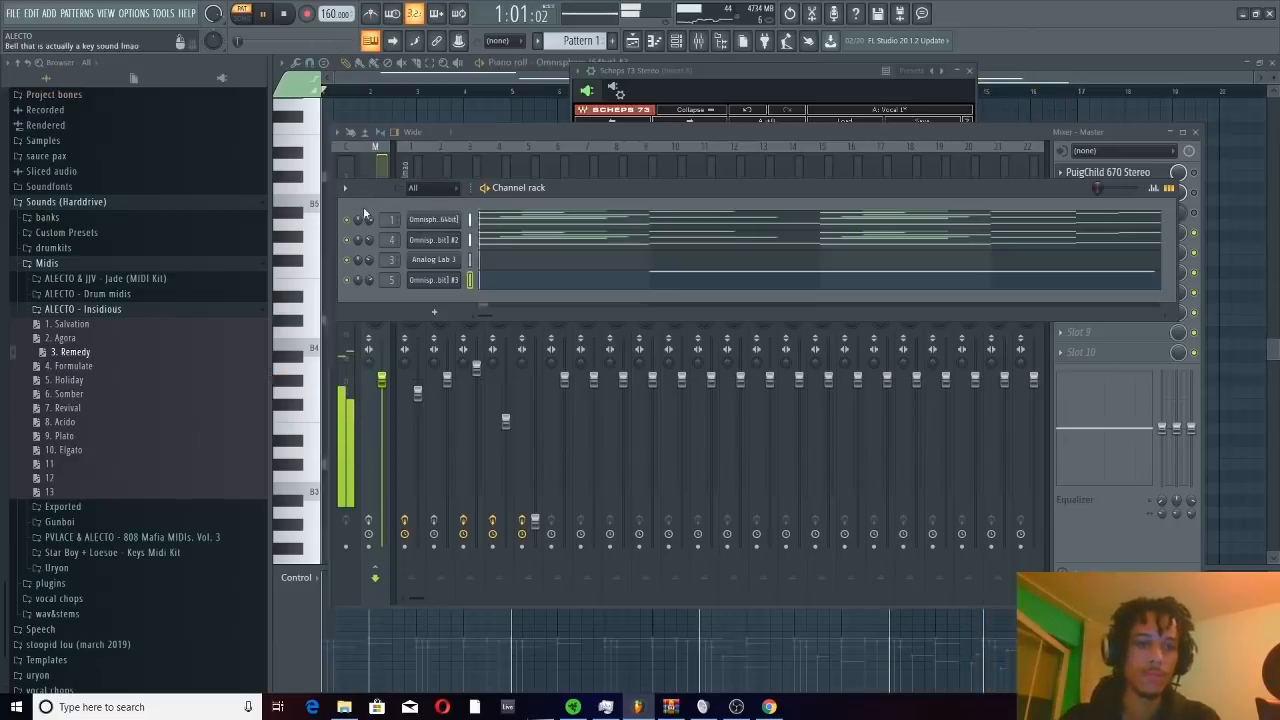
pyautogui.press('space')
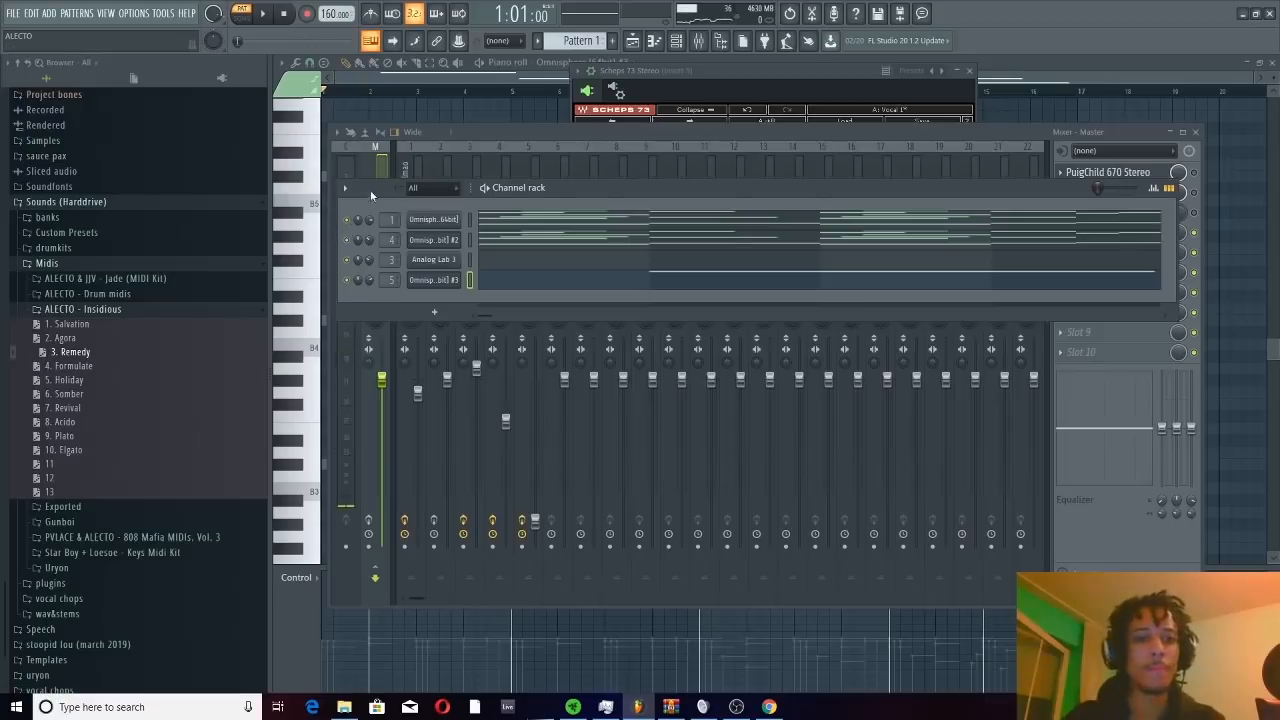
# Add a Kontakt instrument channel and load the custom preset Trinity Keys (Source) onto it
pyautogui.moveTo(371, 195); pyautogui.dragTo(371, 221)
pyautogui.click(55, 12)
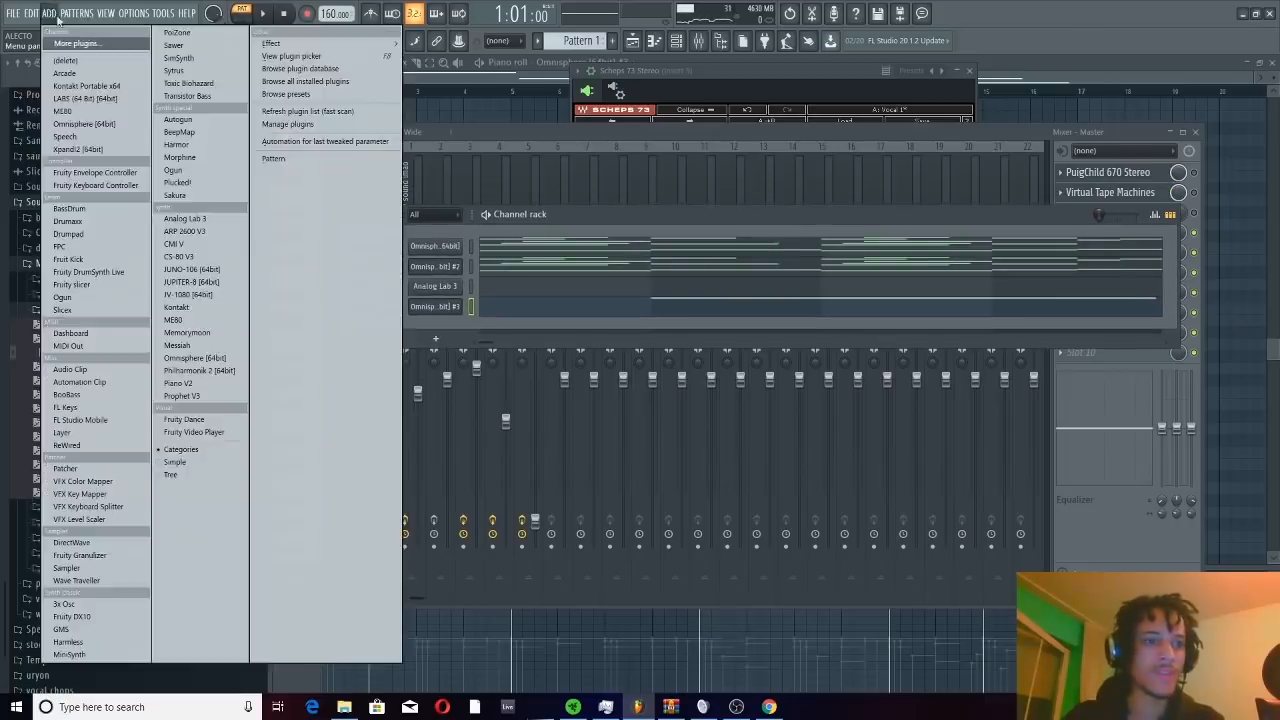
pyautogui.click(30, 12)
pyautogui.click(55, 12)
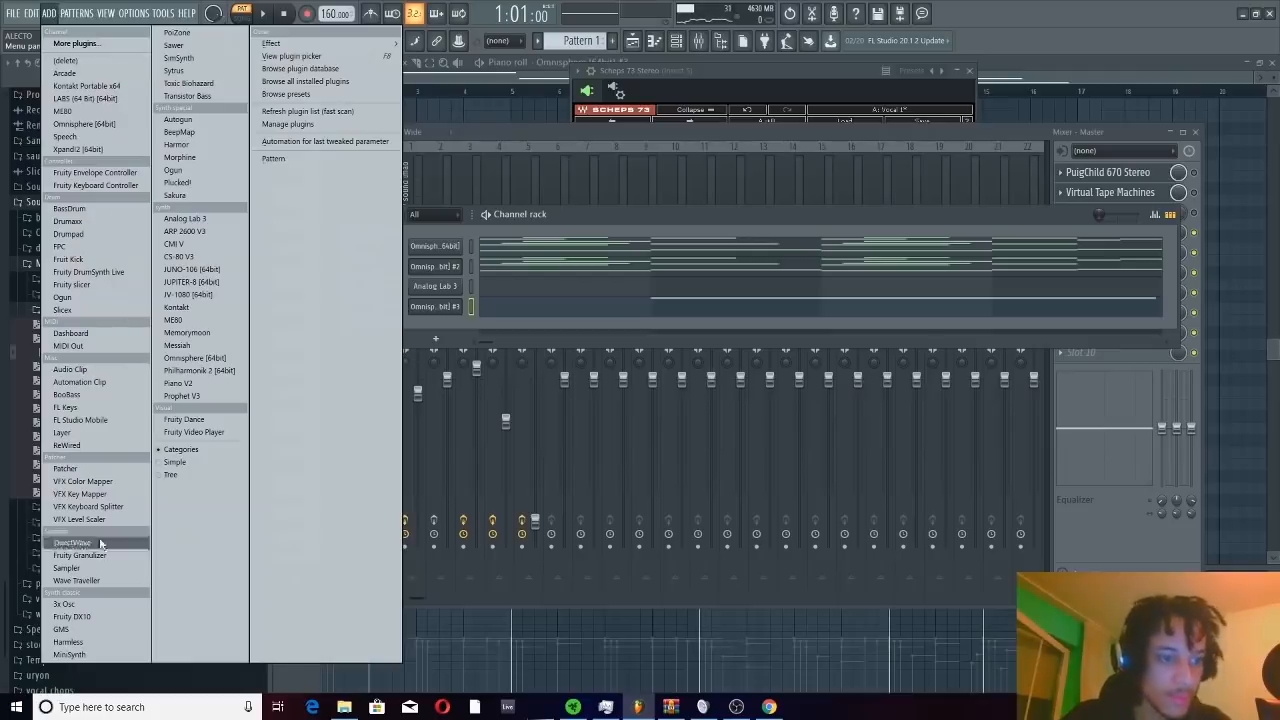
pyautogui.click(87, 86)
pyautogui.moveTo(400, 180); pyautogui.dragTo(550, 546)
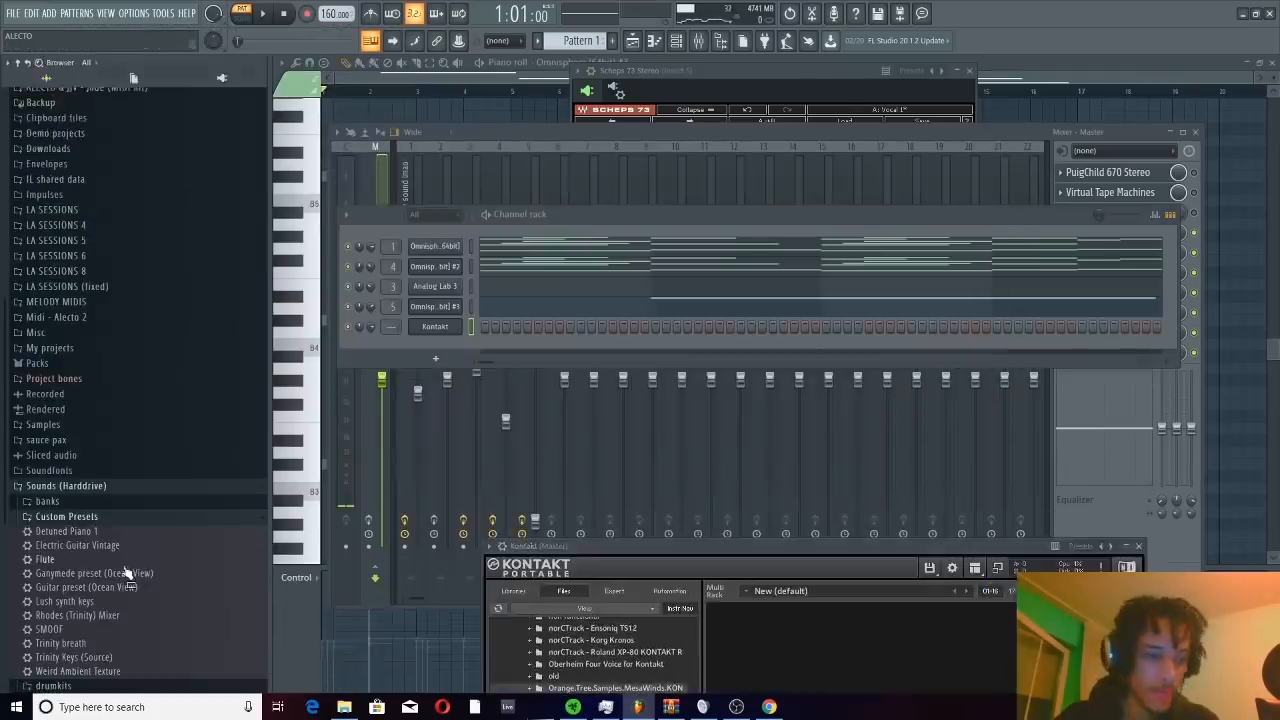
pyautogui.scroll(-2, 115, 520)
pyautogui.moveTo(75, 573); pyautogui.dragTo(435, 326)
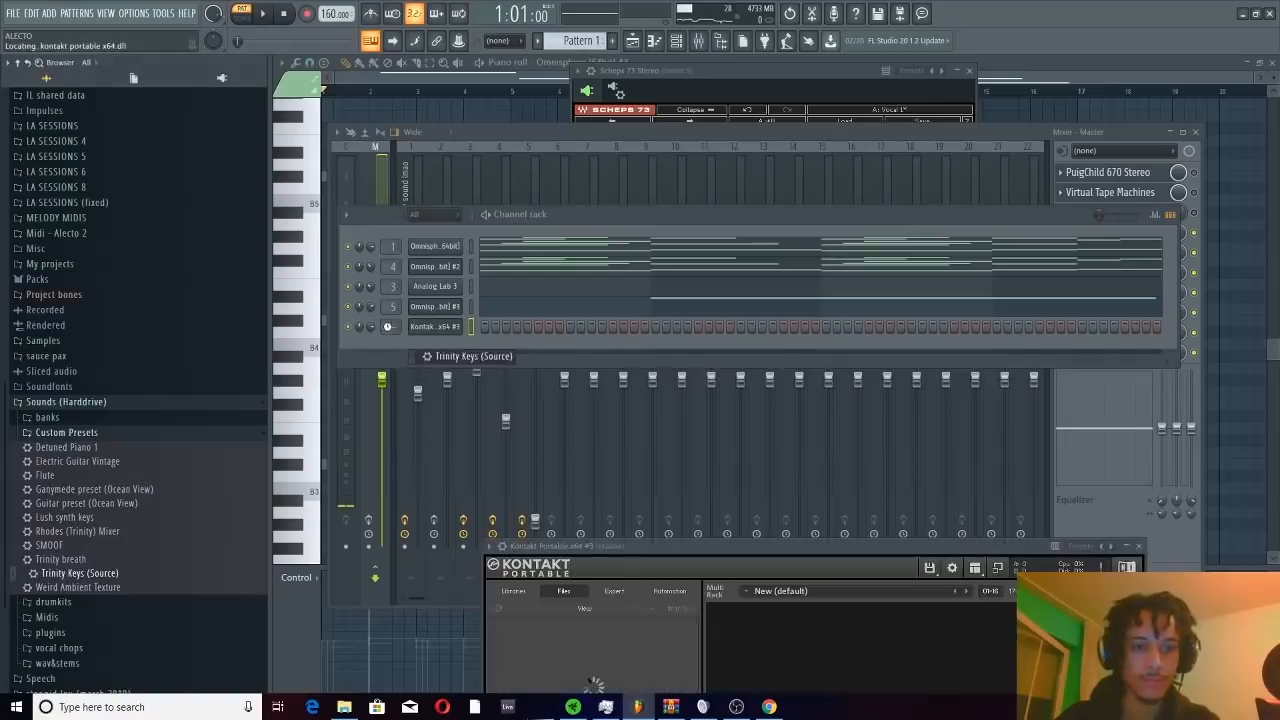
# Paste the melody notes into the Trinity Keys channel, route it to mixer track 1, and set its volume to 57%
pyautogui.click(471, 327)
pyautogui.hotkey('ctrl', 'v')
pyautogui.press('space')
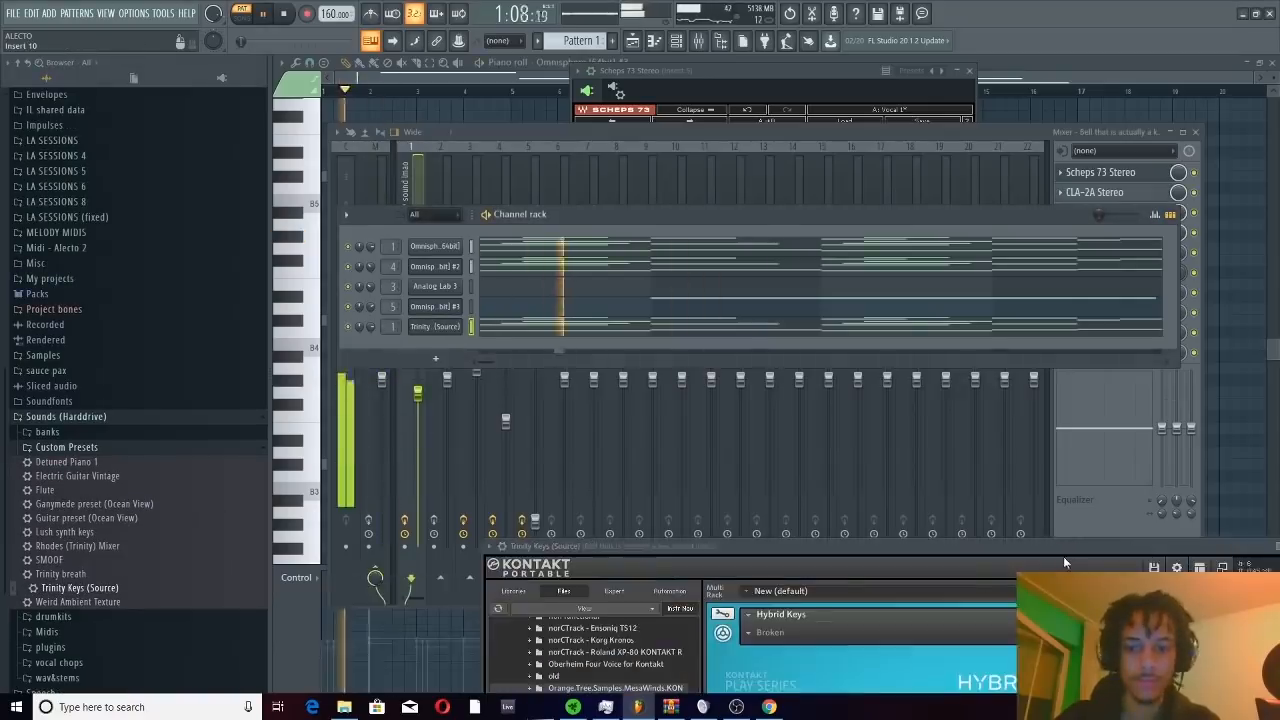
pyautogui.moveTo(1037, 549); pyautogui.dragTo(874, 587)
pyautogui.click(435, 327)
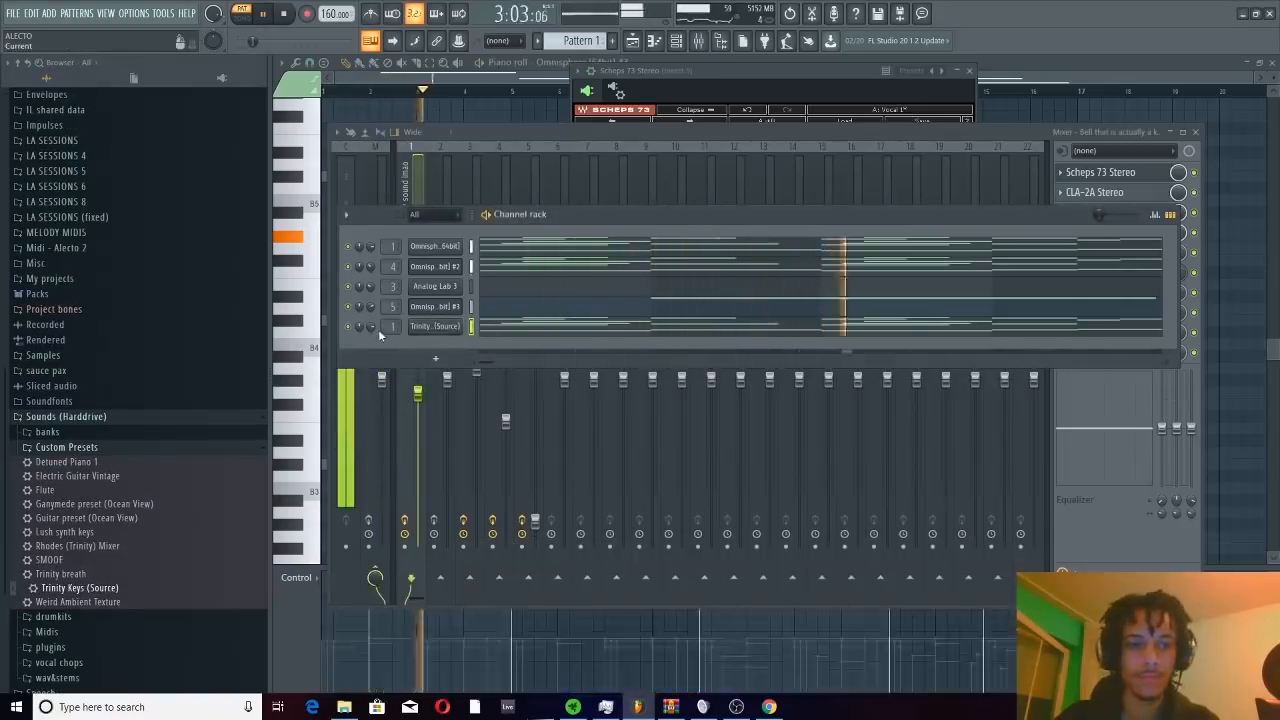
pyautogui.moveTo(372, 327)
pyautogui.mouseDown()
pyautogui.moveTo(372, 342)
pyautogui.moveTo(372, 325)
pyautogui.mouseUp()
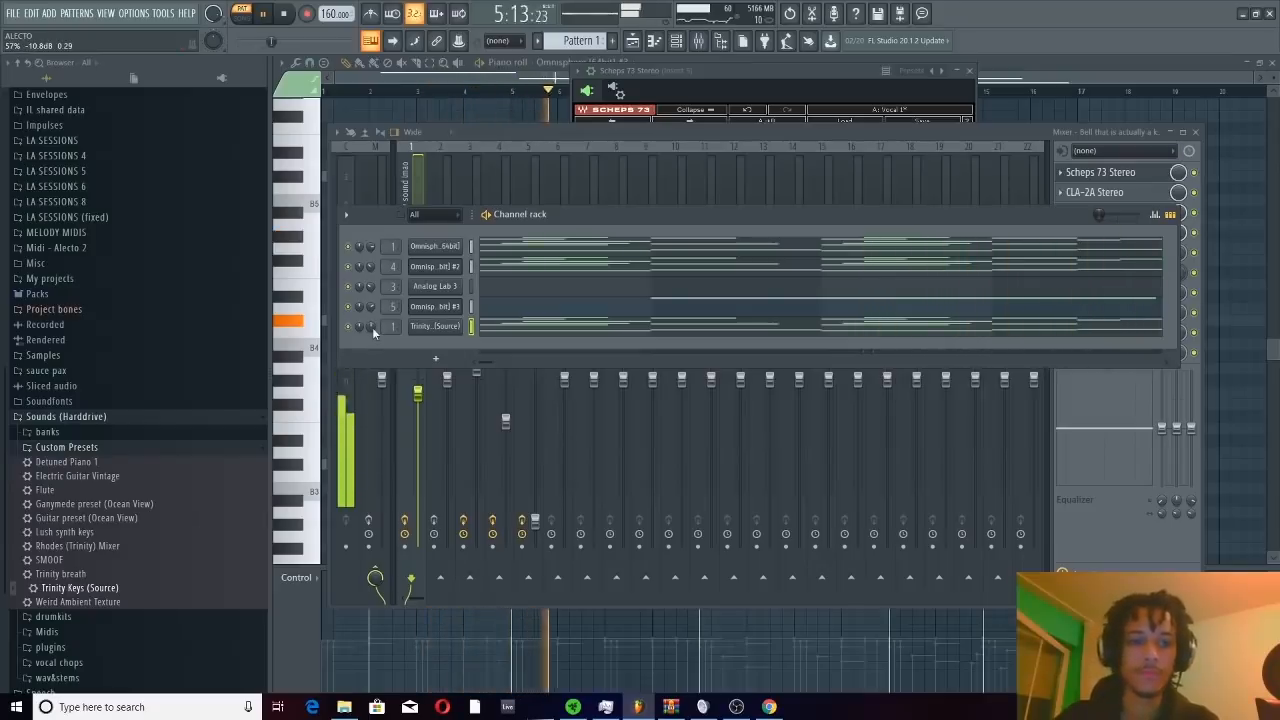
pyautogui.click(370, 198)
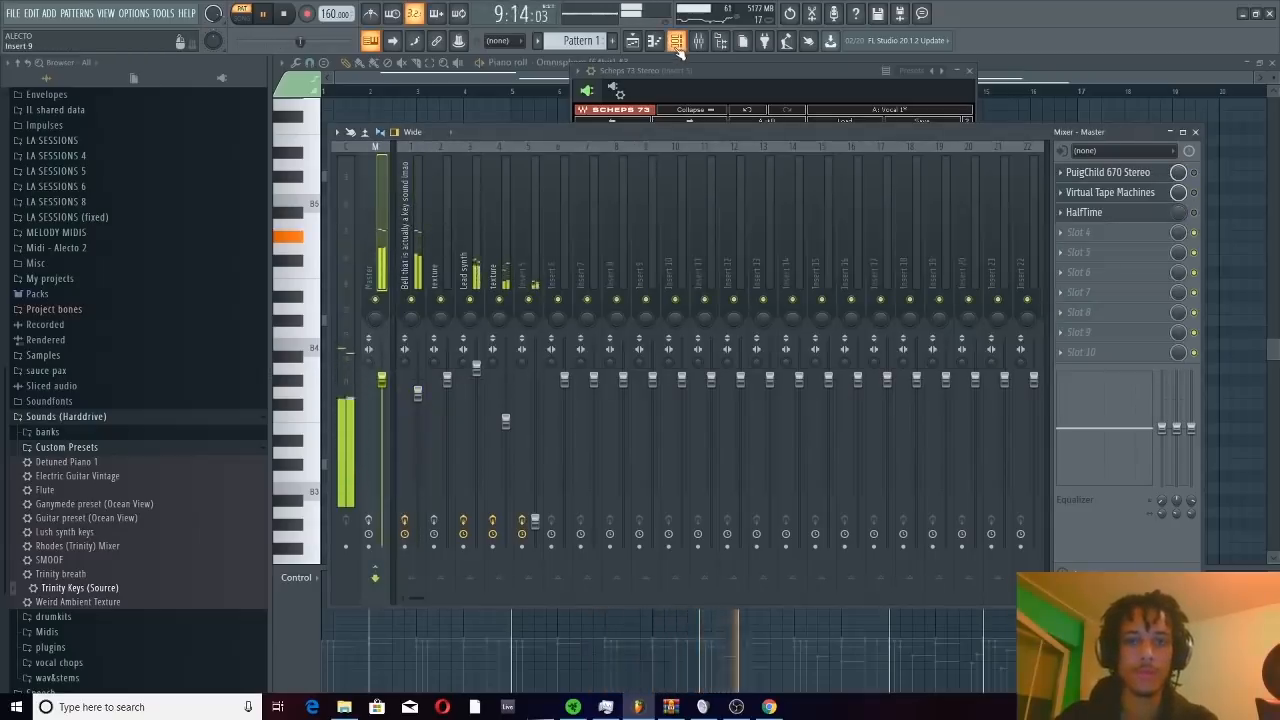
# Replace the Kontakt instrument on the lead synth channel with Omnisphere
pyautogui.press('F6')
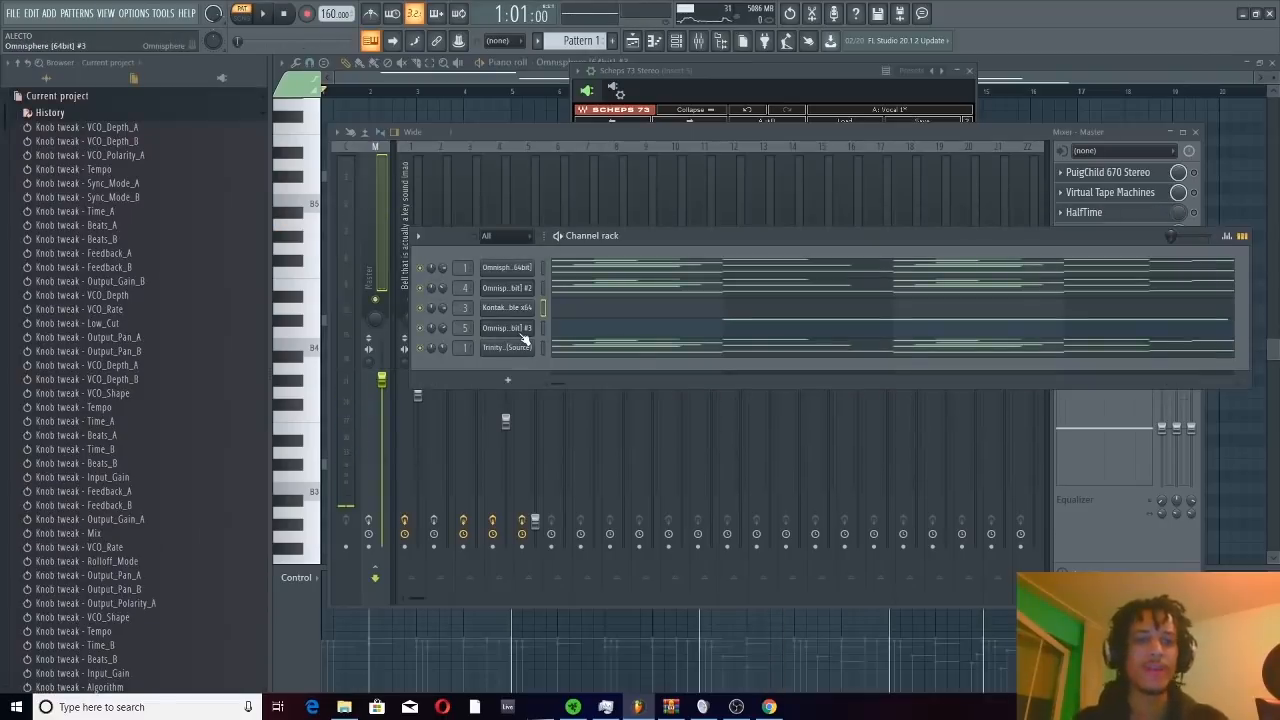
pyautogui.rightClick(516, 313)
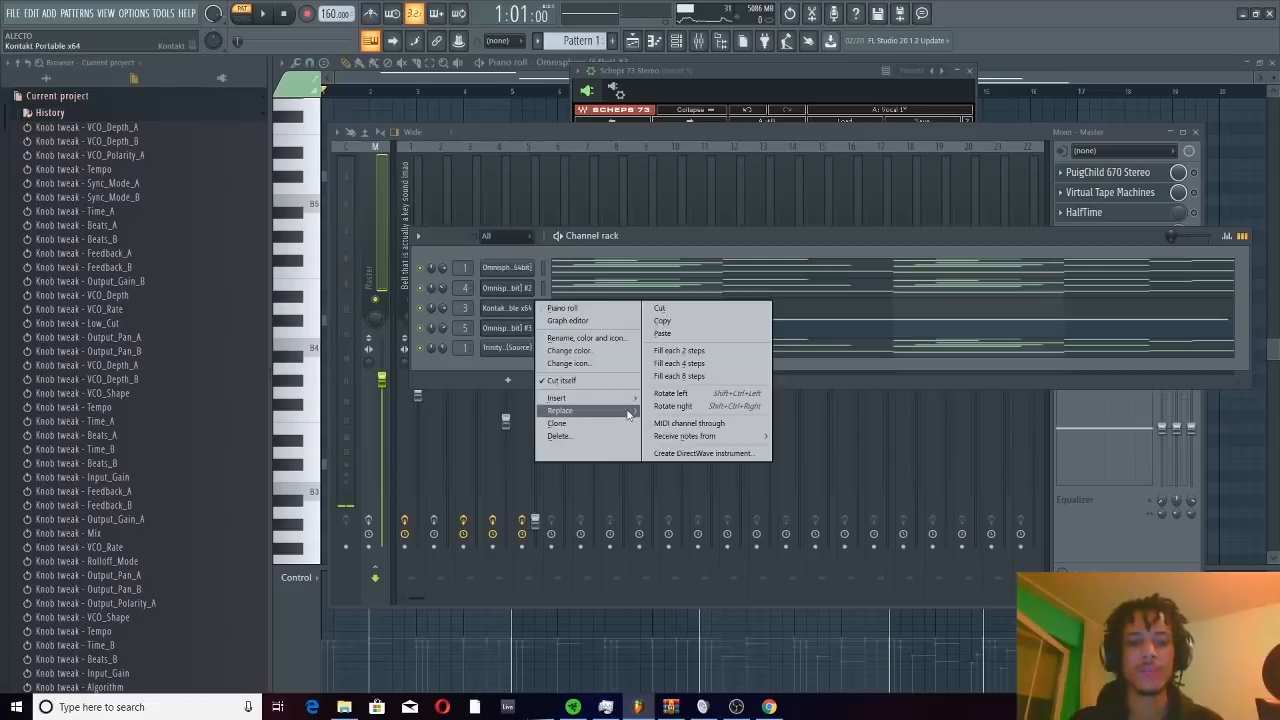
pyautogui.moveTo(629, 414)
pyautogui.click(685, 117)
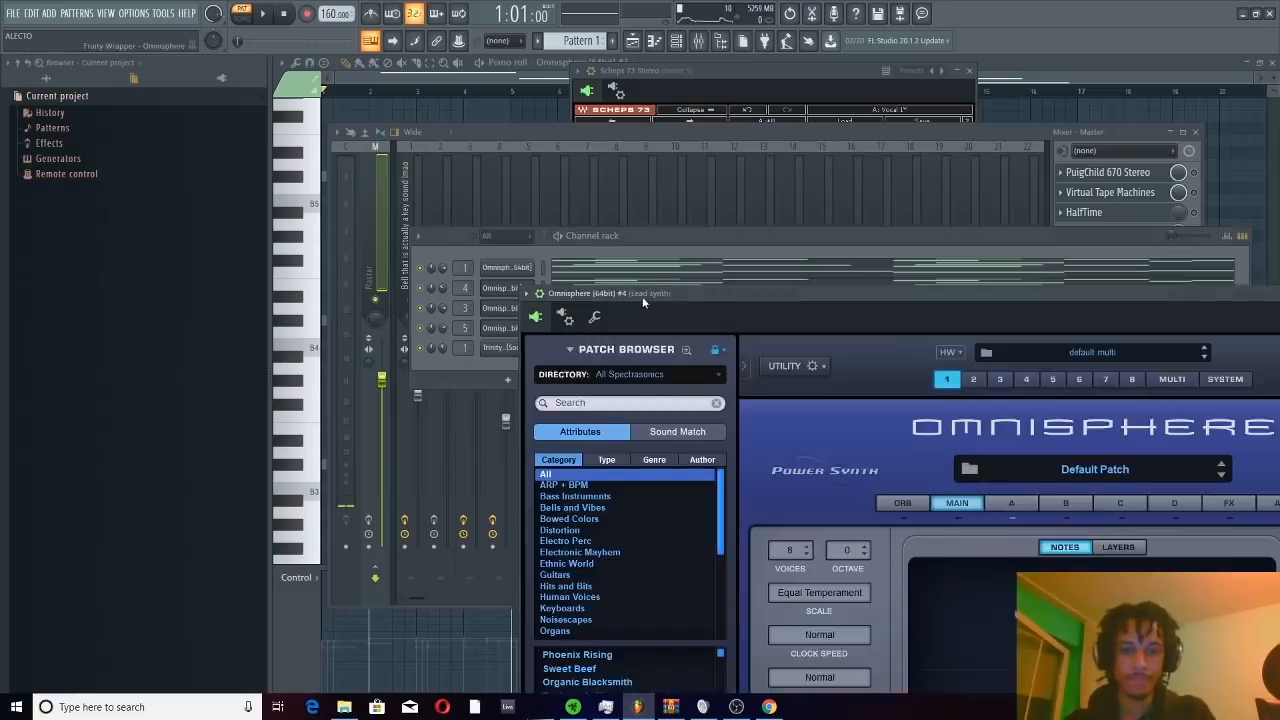
# Load the Bell - White Roses patch from the ALECTO - SYZYGY category of Omnisphere's Sharing directory
pyautogui.moveTo(642, 296); pyautogui.dragTo(612, 122)
pyautogui.click(605, 202)
pyautogui.click(607, 402)
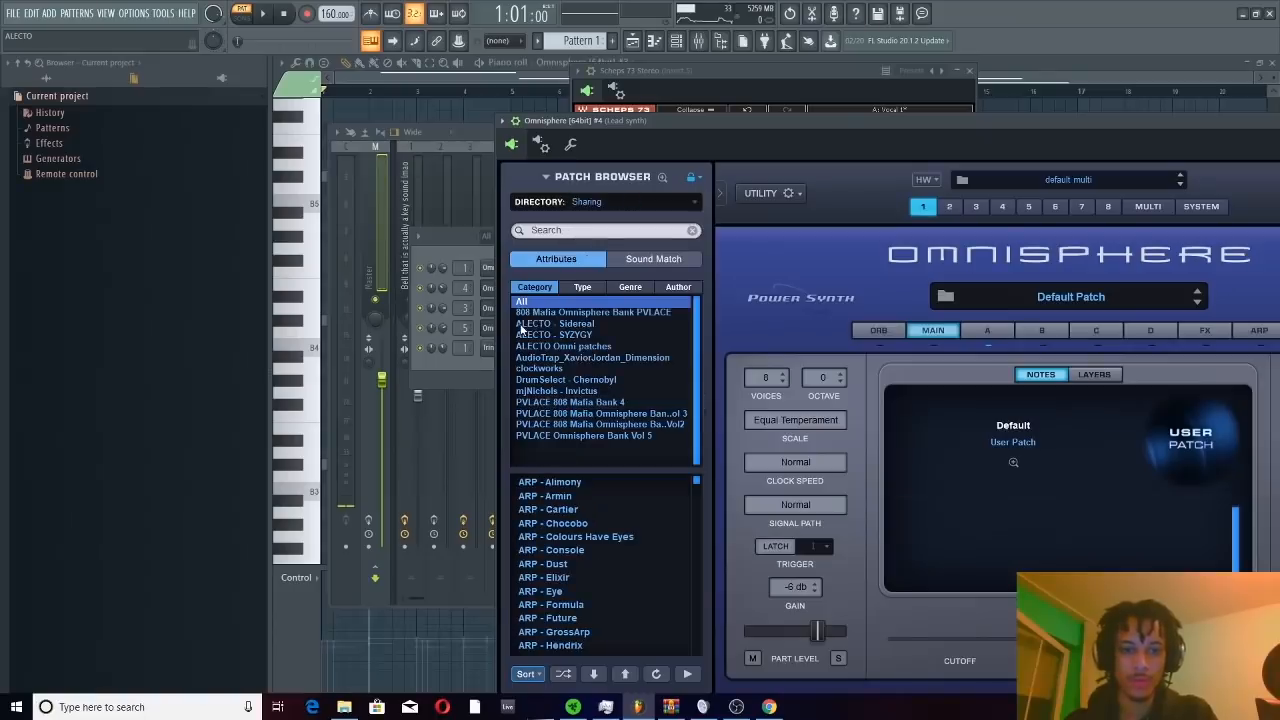
pyautogui.click(580, 336)
pyautogui.scroll(-3, 593, 578)
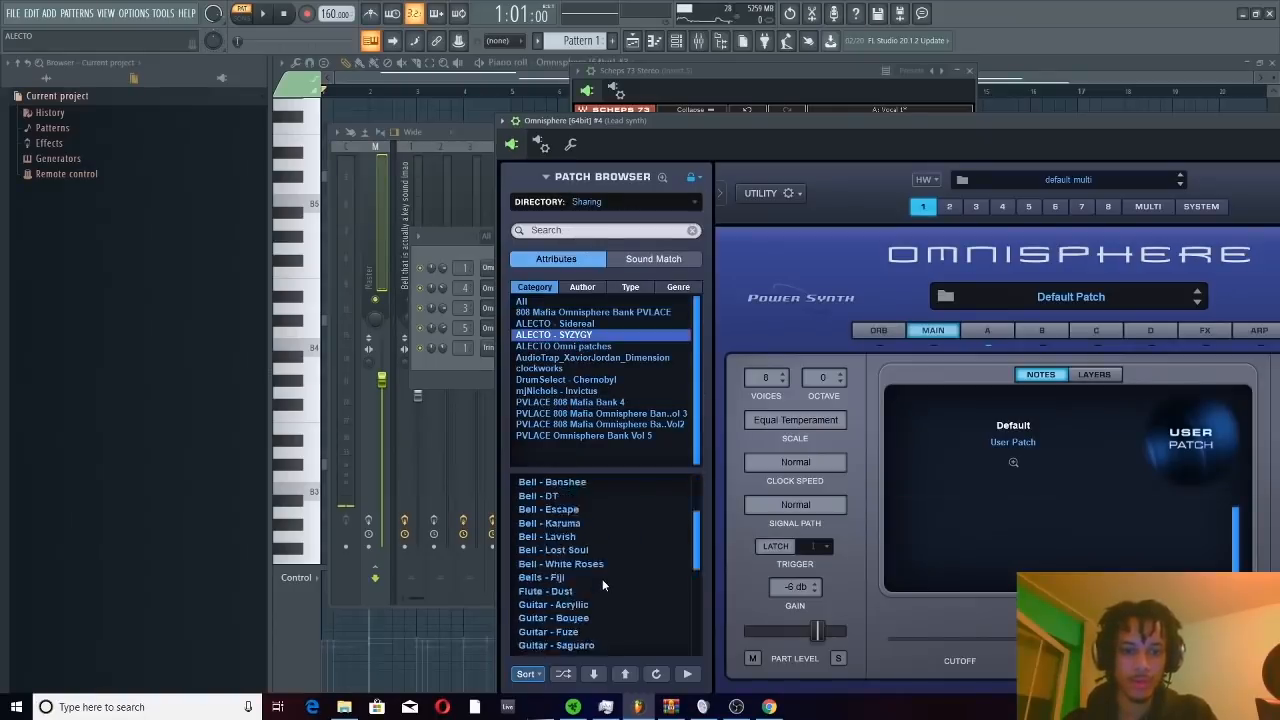
pyautogui.scroll(1, 600, 590)
pyautogui.click(596, 592)
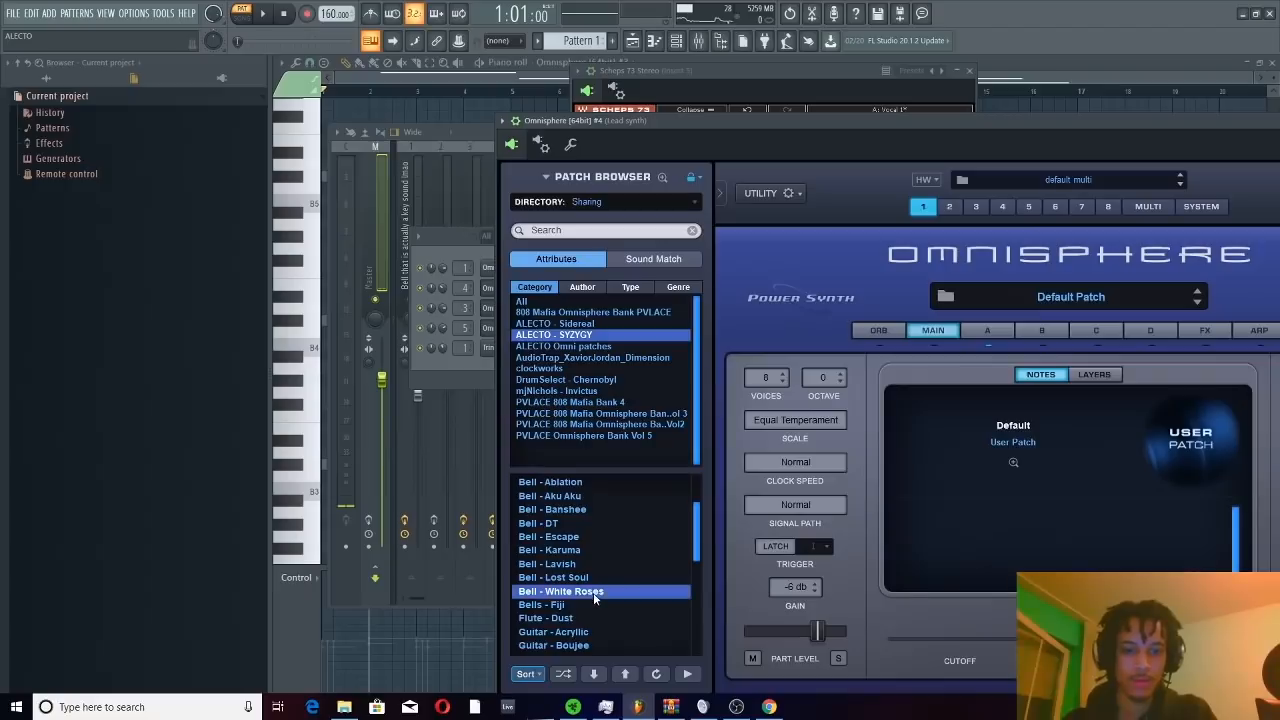
# Play the melody, lower the lead synth track's fader well below the bell's, and slightly raise the Insert 5 fader
pyautogui.click(449, 373)
pyautogui.press('space')
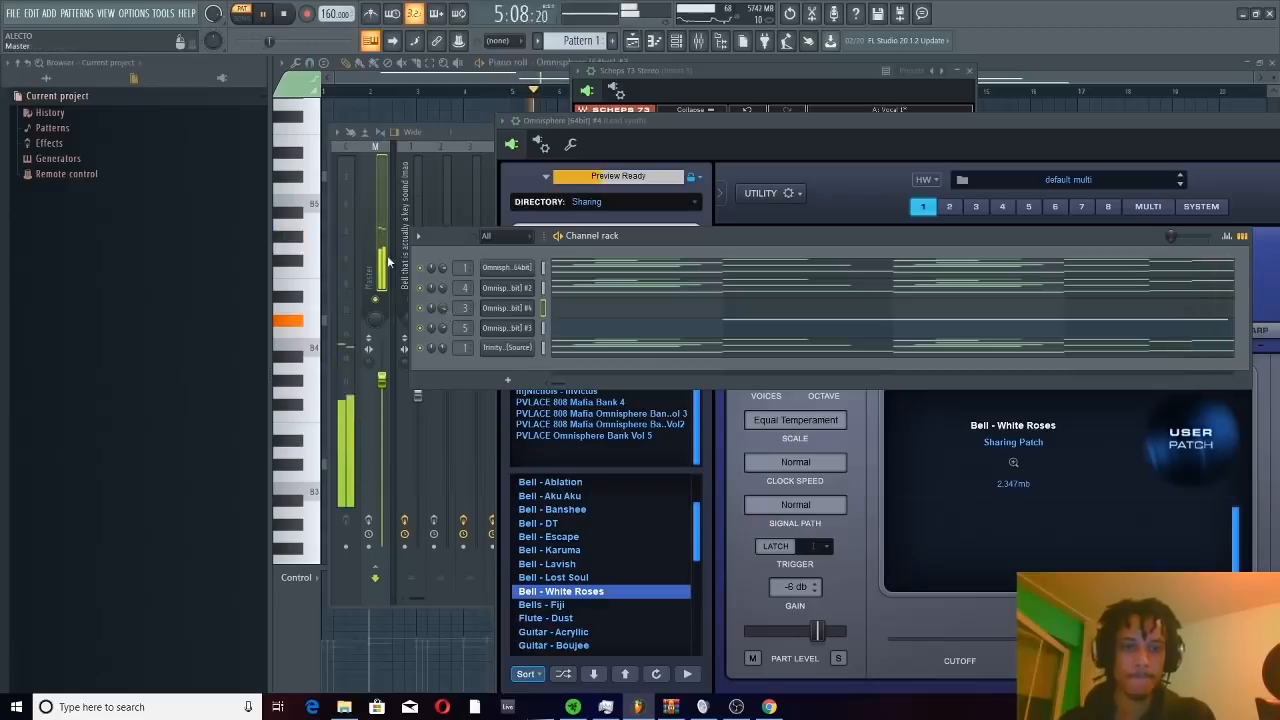
pyautogui.click(365, 225)
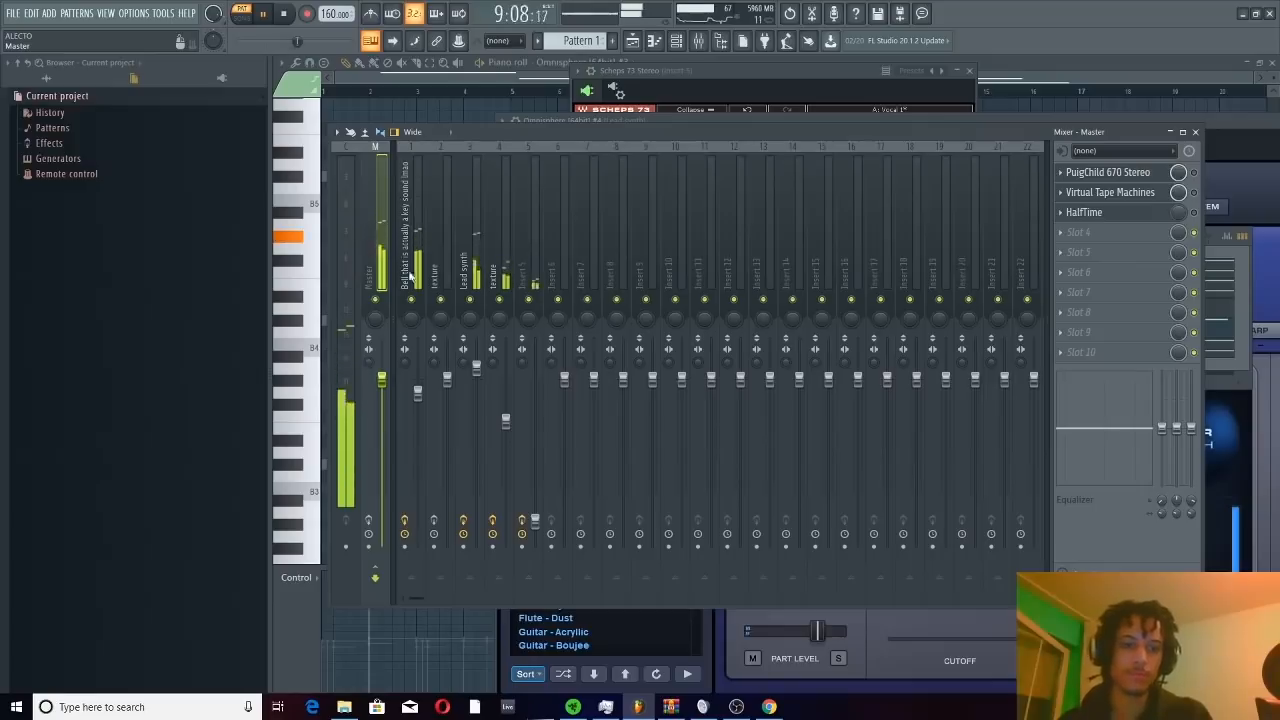
pyautogui.moveTo(477, 369); pyautogui.dragTo(482, 411)
pyautogui.click(381, 262)
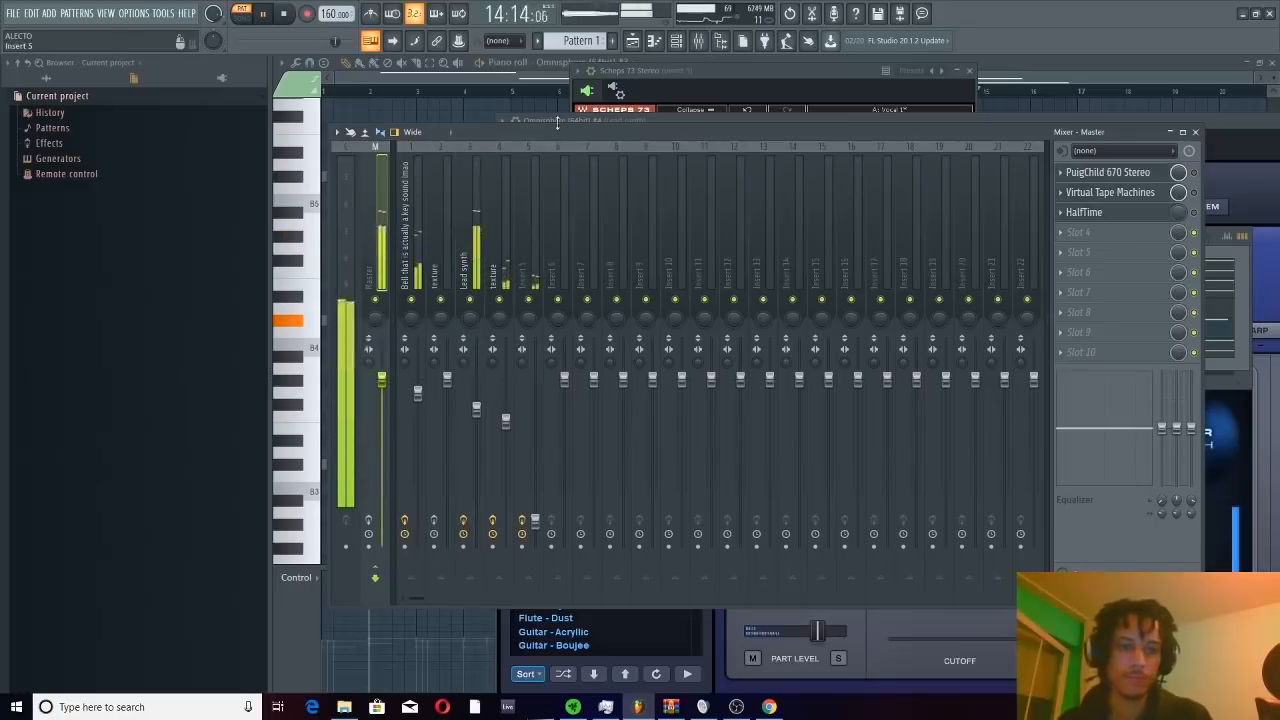
pyautogui.click(478, 413)
pyautogui.moveTo(478, 413); pyautogui.dragTo(479, 436)
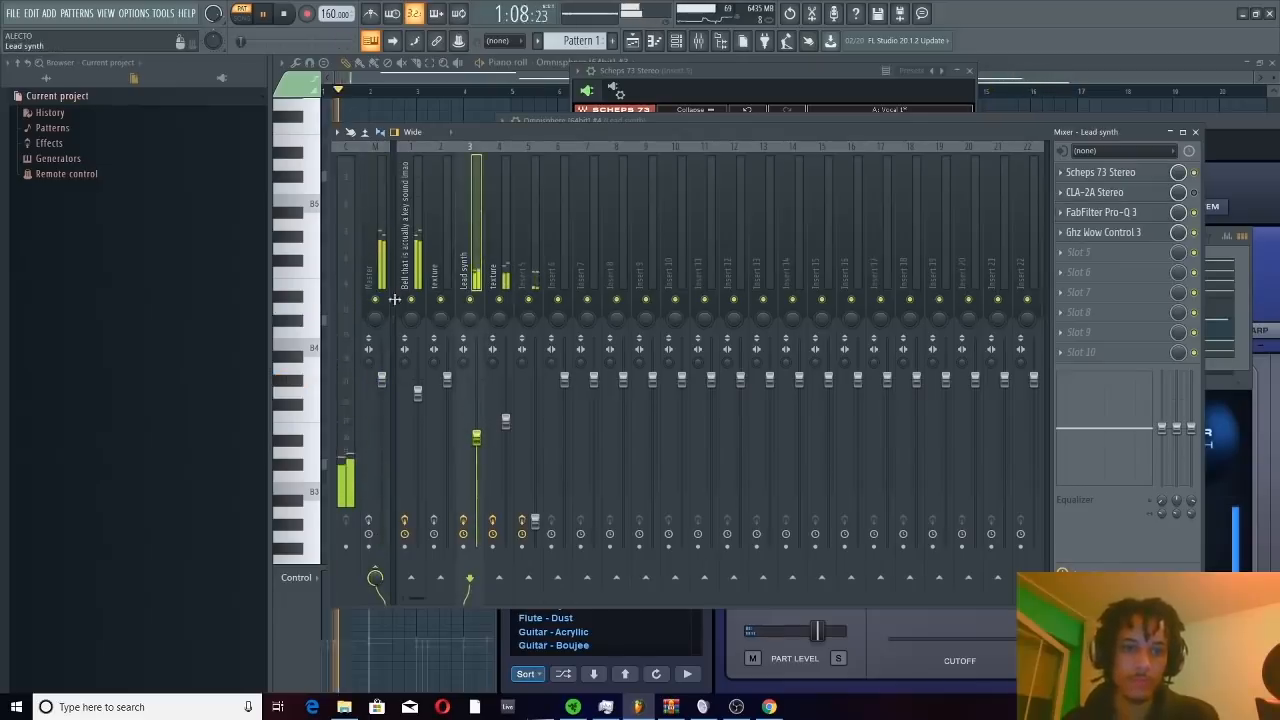
pyautogui.moveTo(545, 521); pyautogui.dragTo(535, 502)
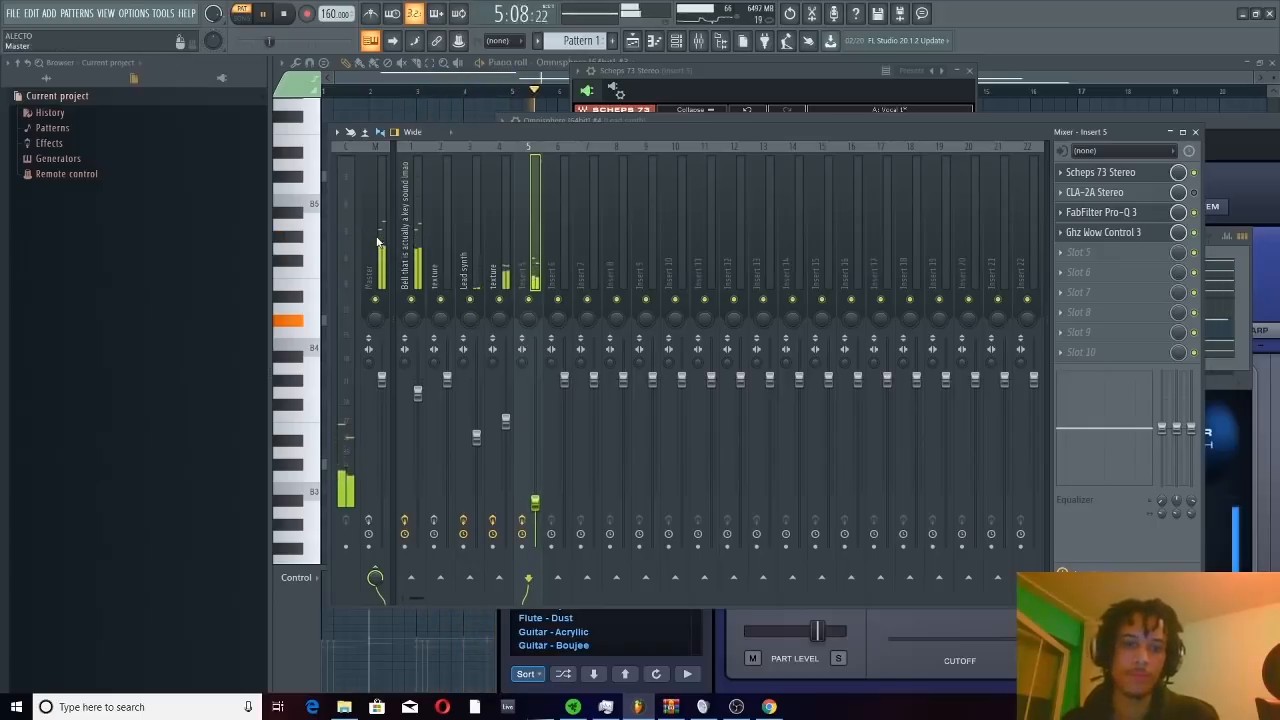
pyautogui.press('space')
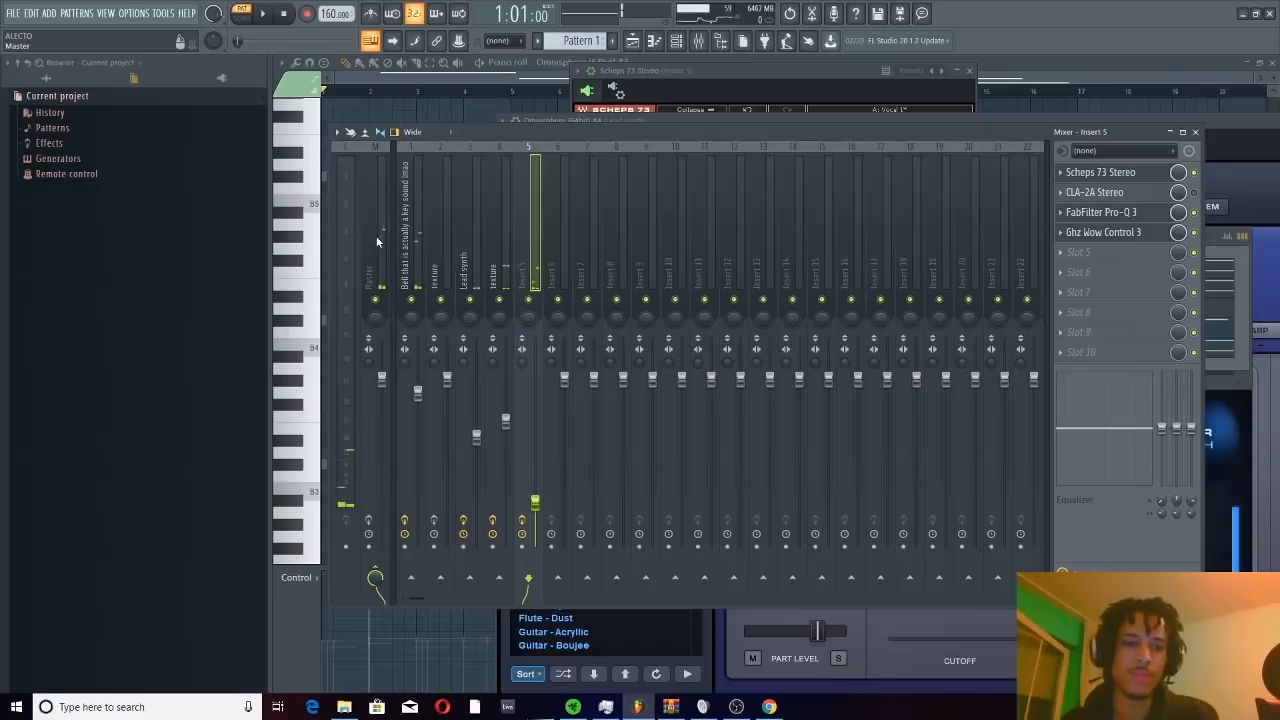
# Enable and open PuigChild 670 Stereo on the master track and audition the melody through it
pyautogui.click(377, 241)
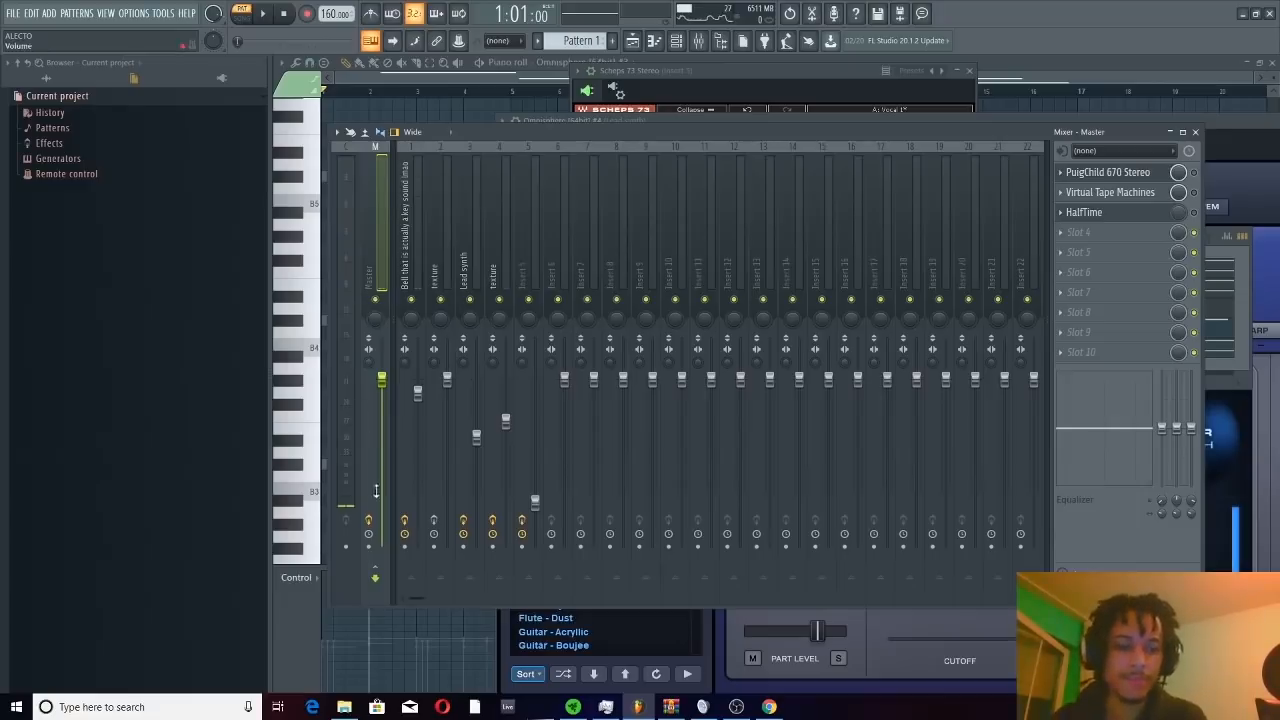
pyautogui.click(1110, 175)
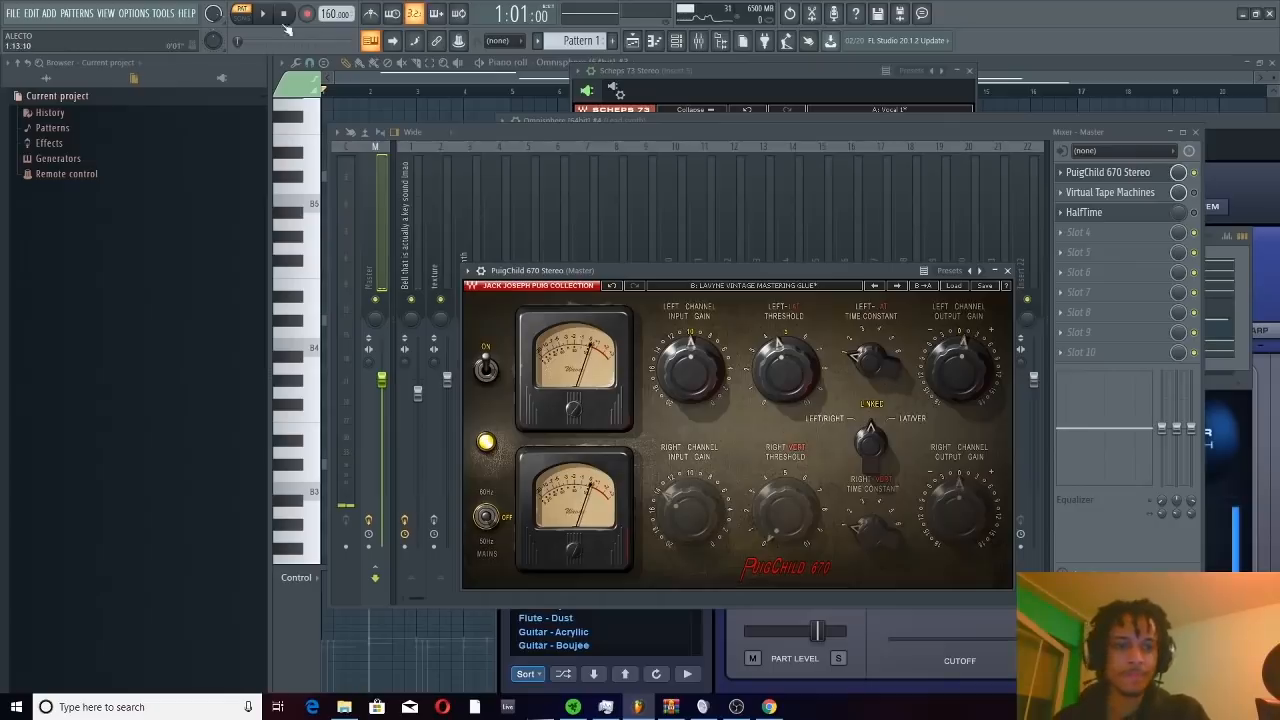
pyautogui.press('space')
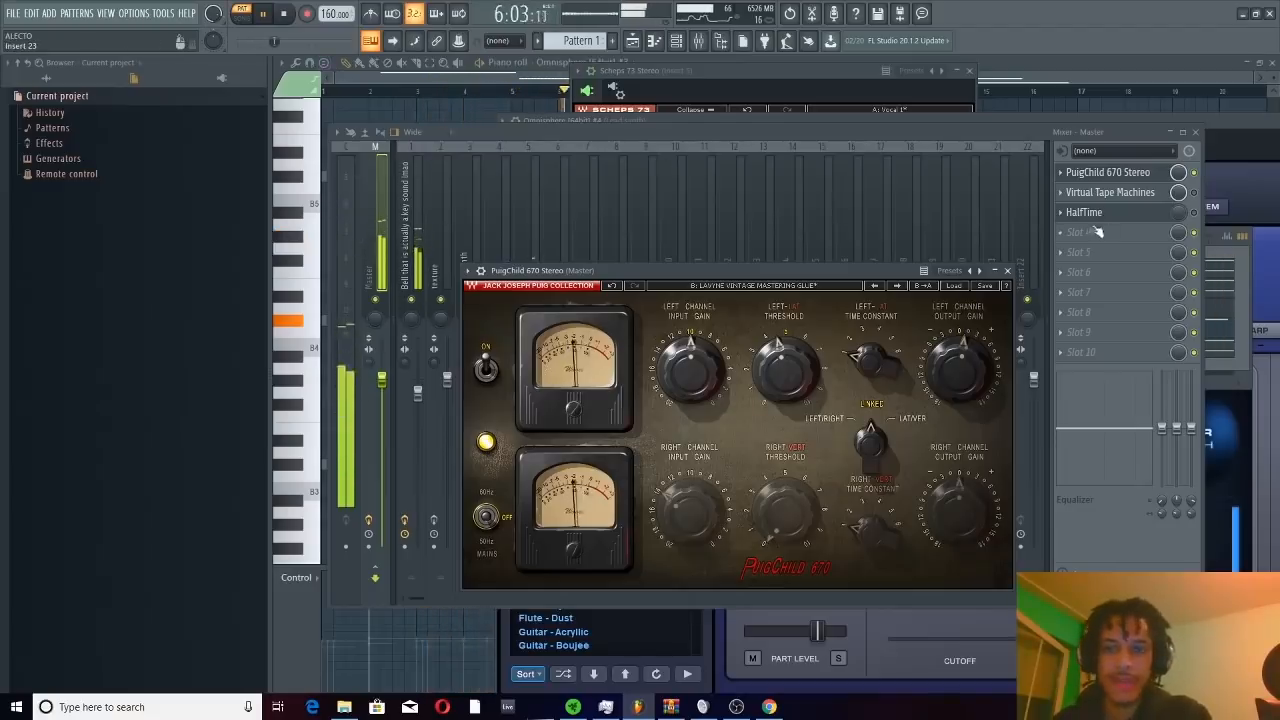
pyautogui.click(284, 14)
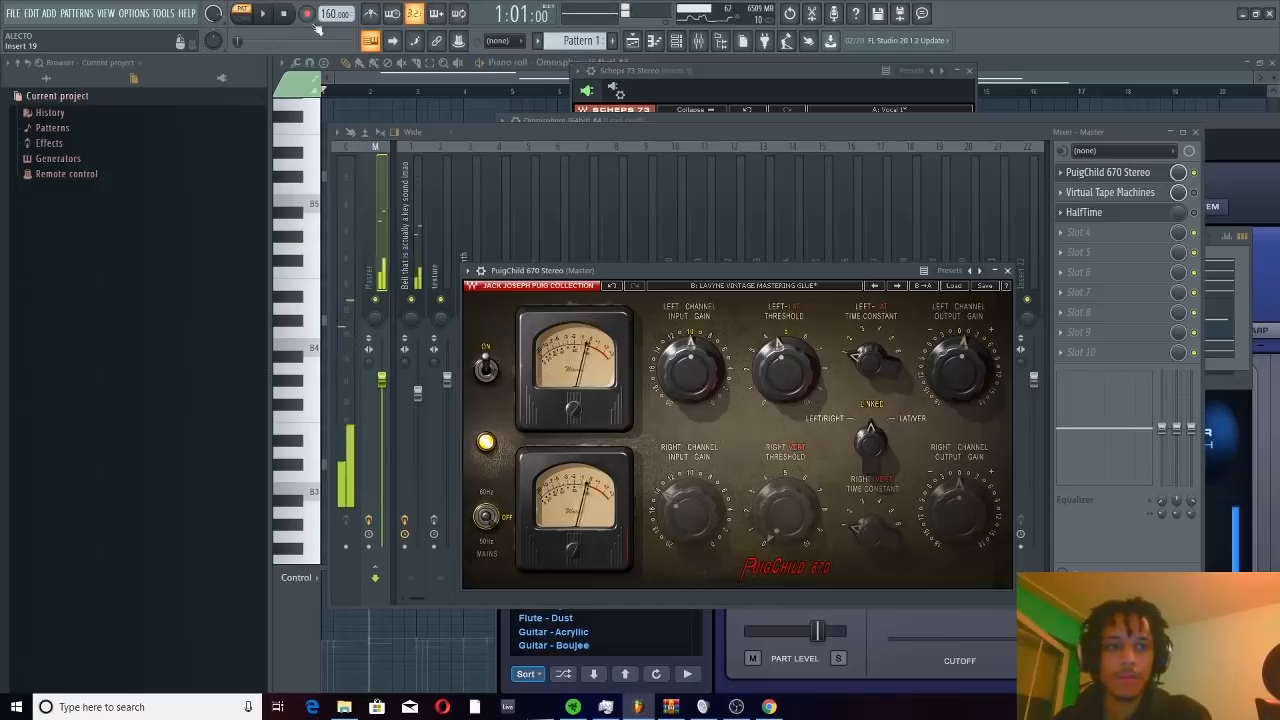
# Enable Virtual Tape Machines on the master, set its input gain to +3.02 dB, and close it while the melody plays
pyautogui.click(1194, 192)
pyautogui.click(1110, 192)
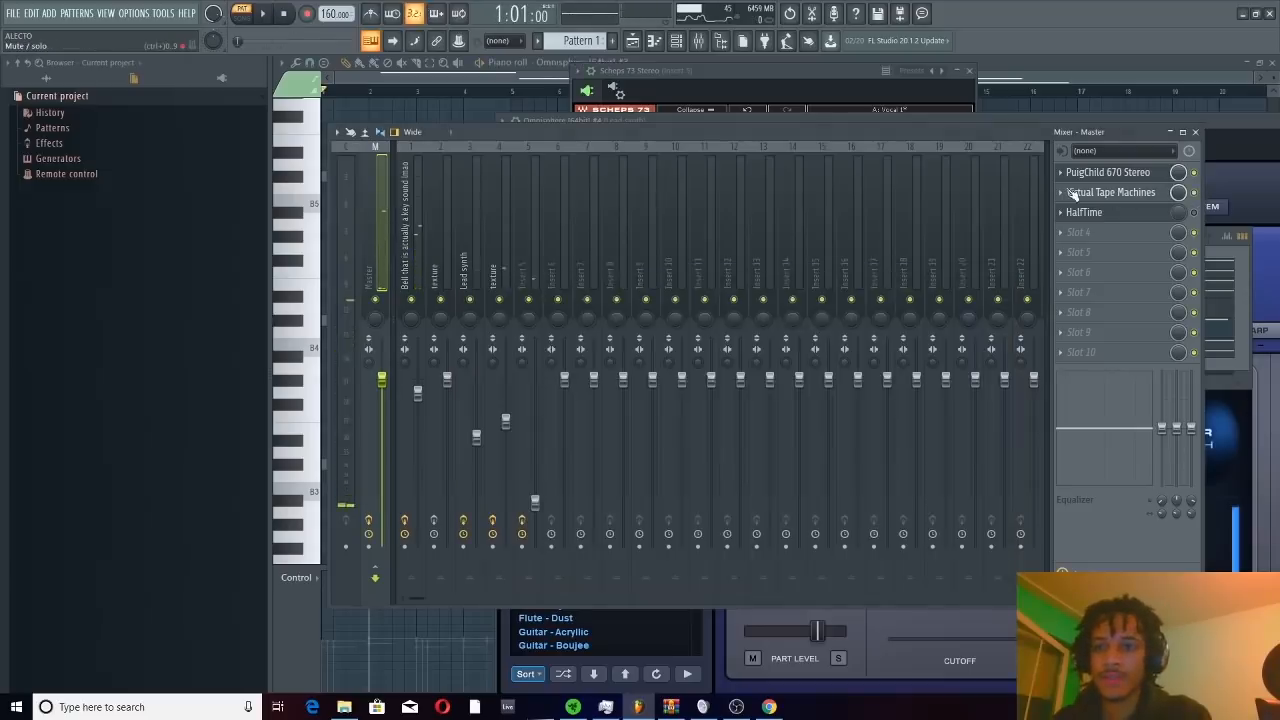
pyautogui.click(1153, 197)
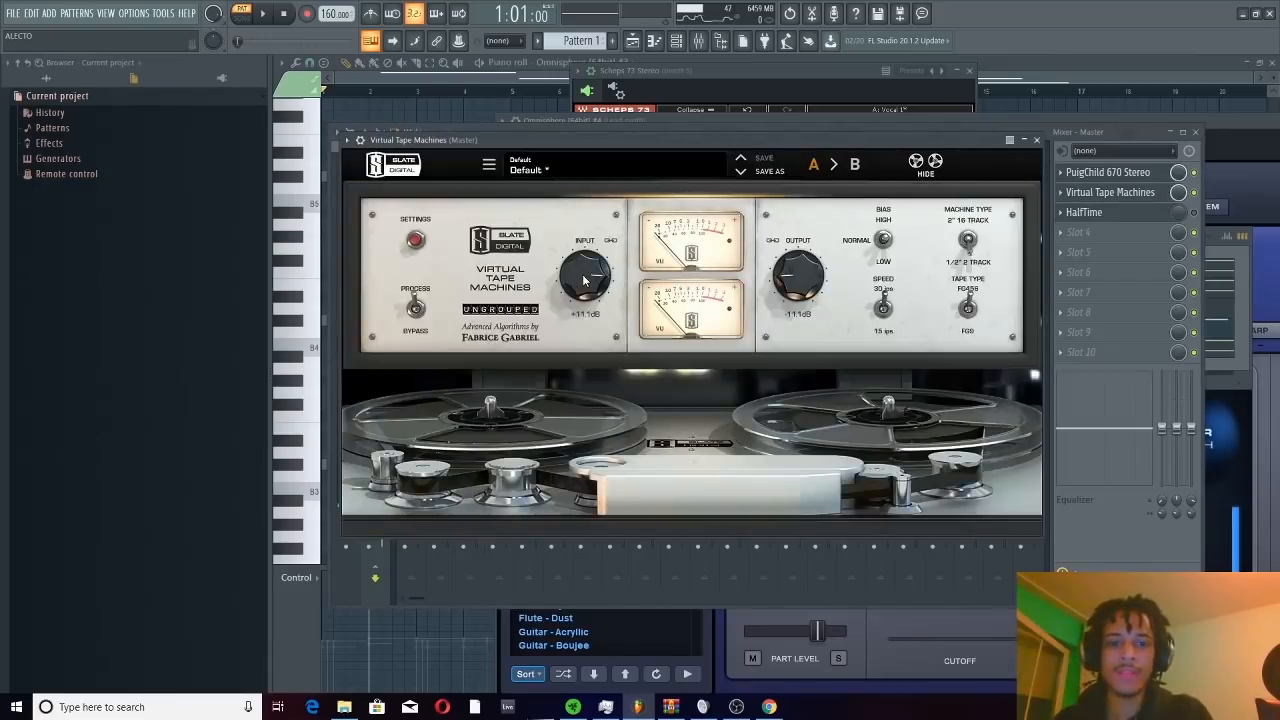
pyautogui.moveTo(586, 276)
pyautogui.mouseDown()
pyautogui.moveTo(588, 319)
pyautogui.moveTo(597, 213)
pyautogui.moveTo(592, 300)
pyautogui.moveTo(602, 262)
pyautogui.mouseUp()
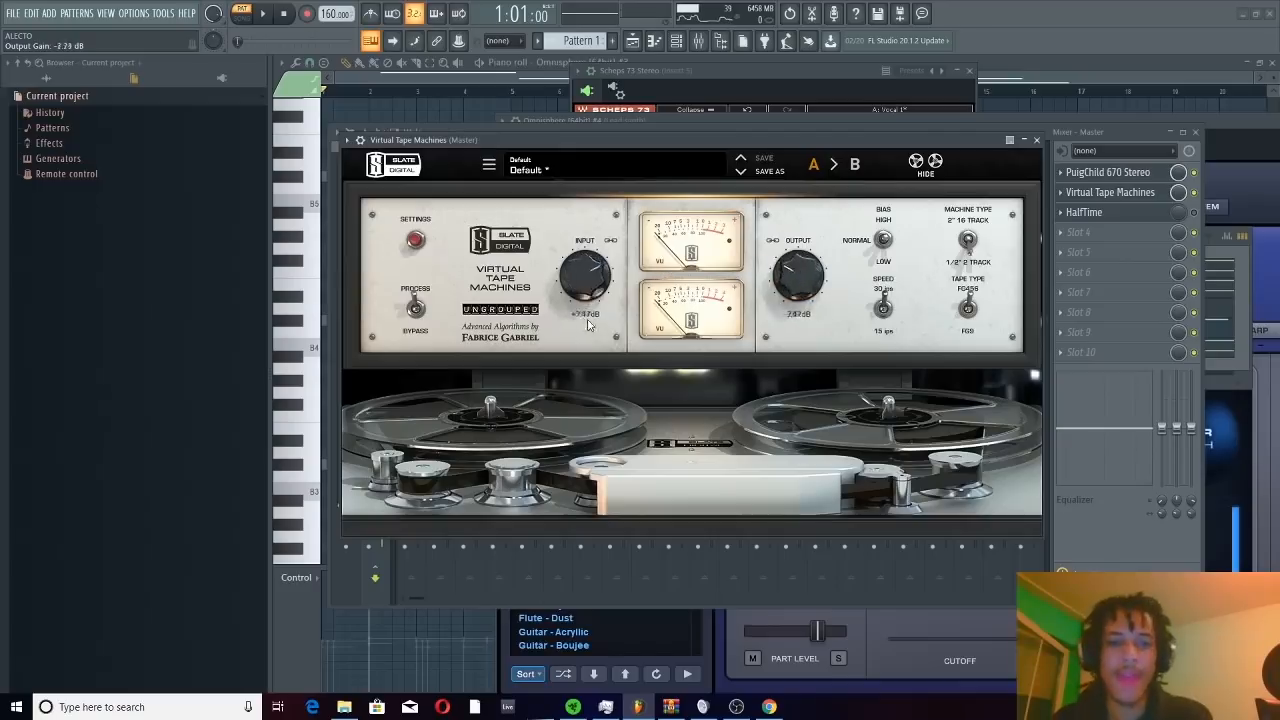
pyautogui.moveTo(590, 325); pyautogui.dragTo(591, 281)
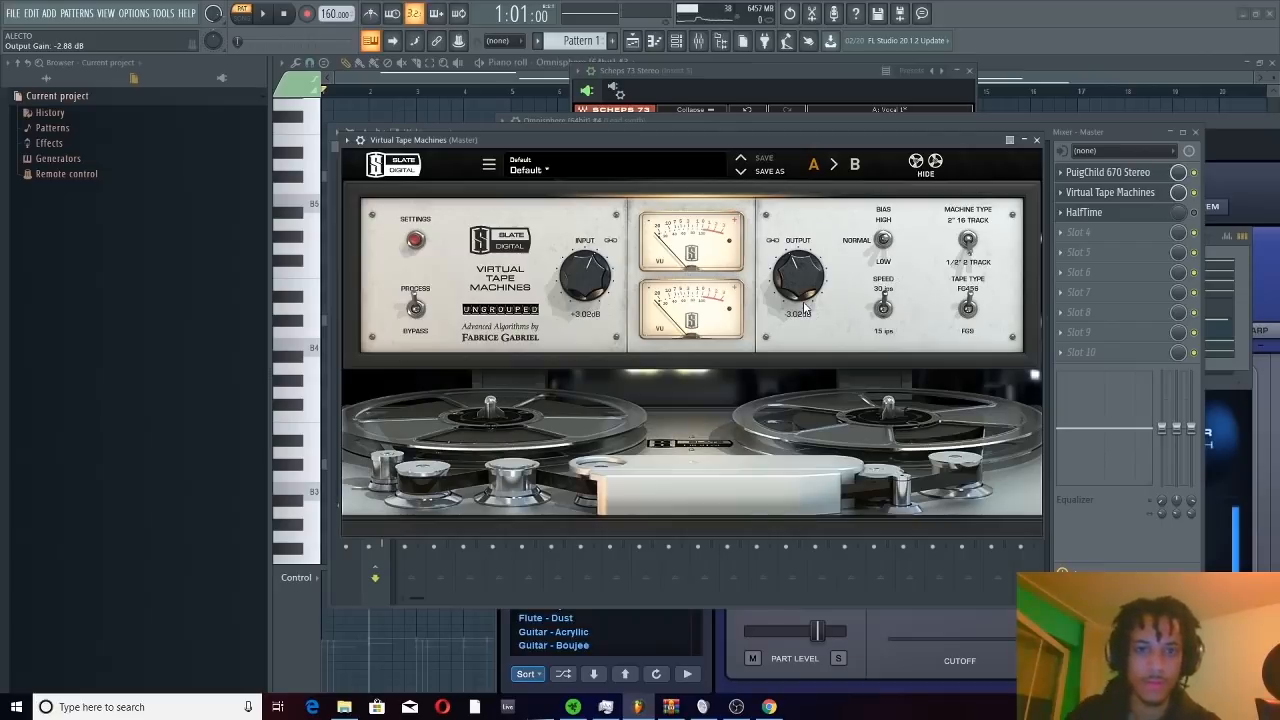
pyautogui.press('space')
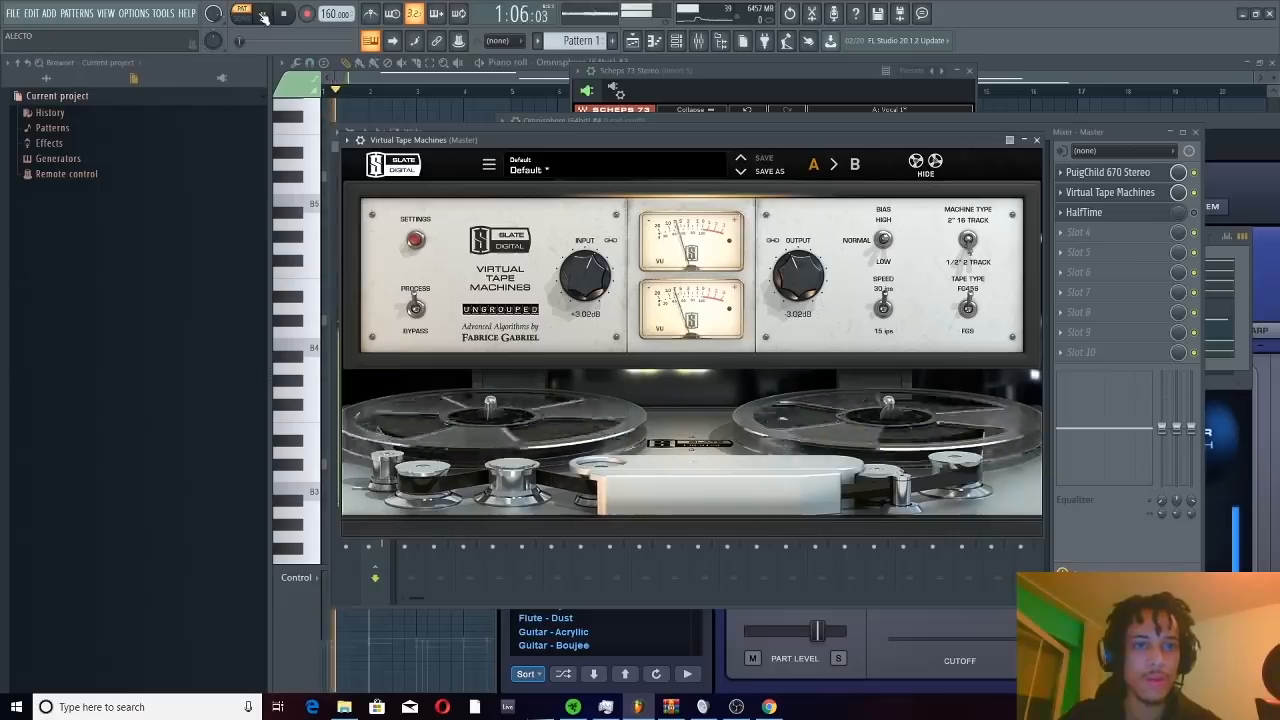
pyautogui.click(1038, 140)
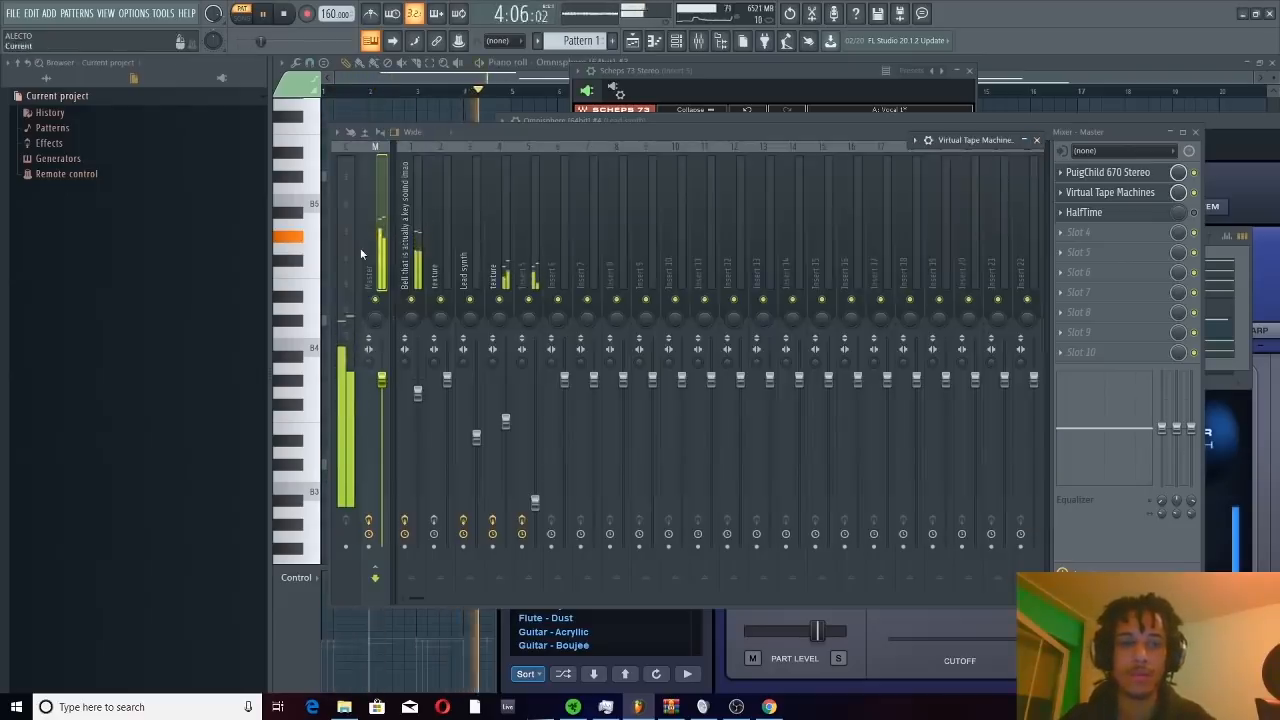